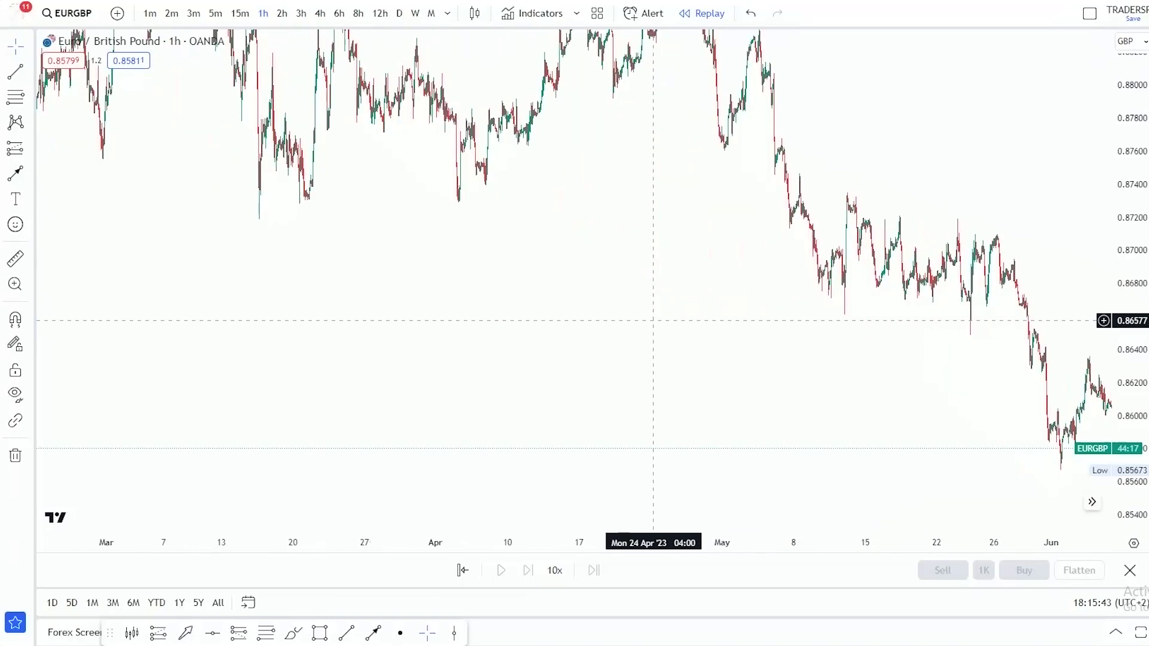
Examine the EURGBP price history on the 1-hour chart across the first half of 2023.
scroll(804, 344, up, 3)
scroll(804, 345, up, 5)
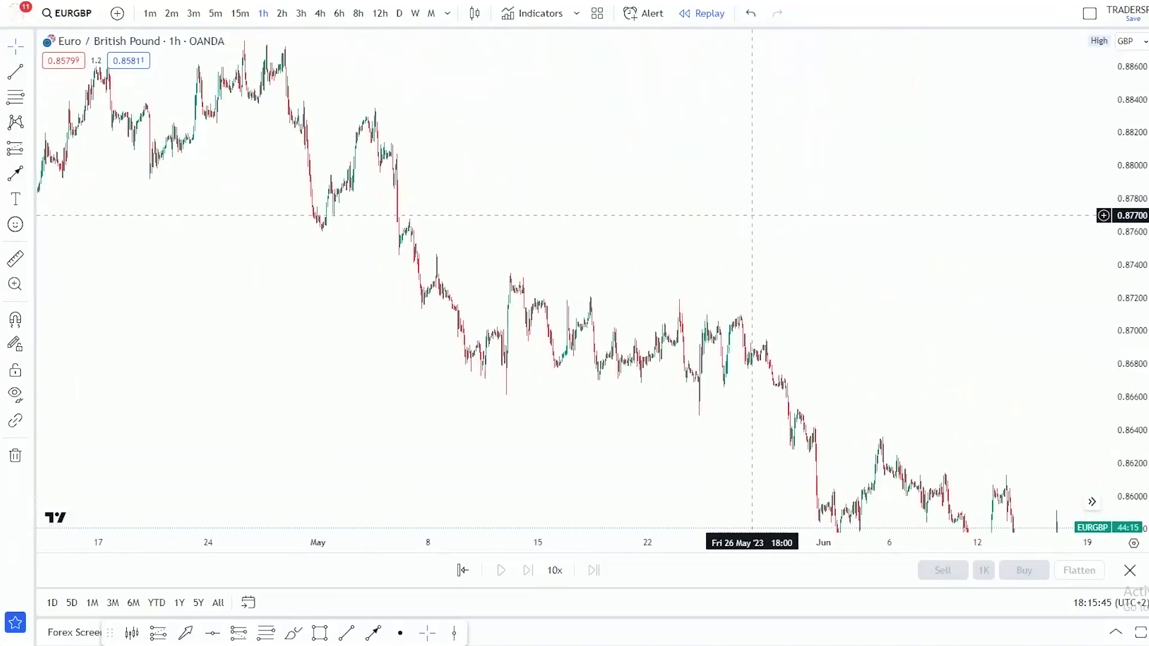
drag(752, 216, 890, 247)
drag(1130, 365, 1129, 413)
scroll(925, 187, down, 9)
drag(893, 259, 514, 95)
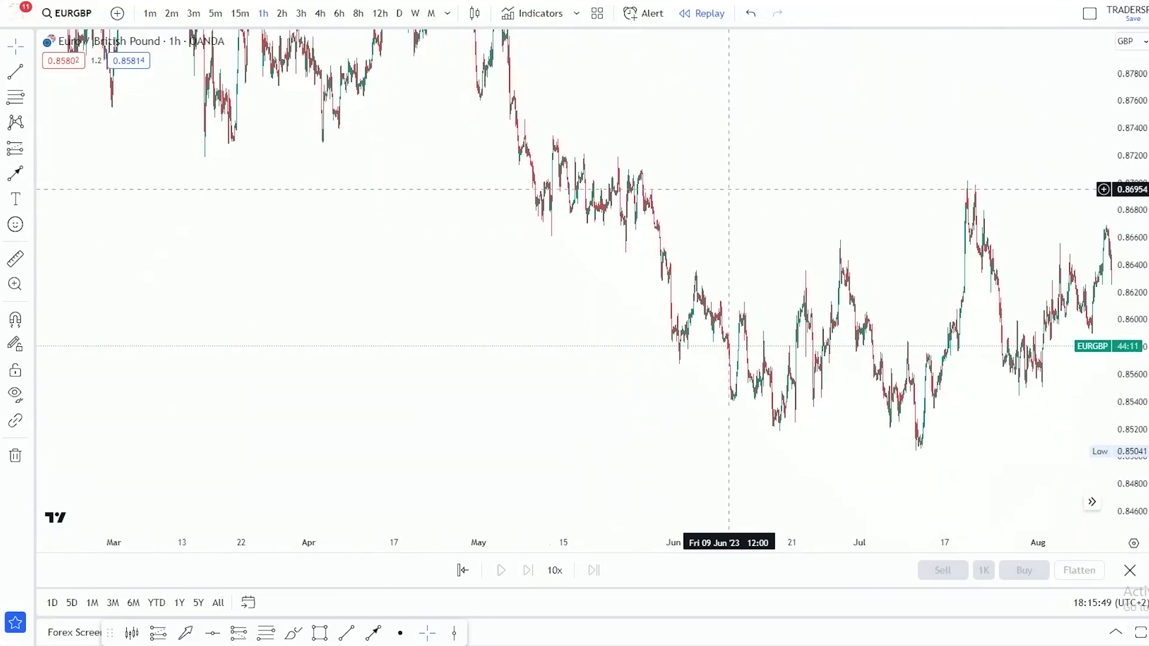
drag(612, 165, 652, 208)
scroll(611, 114, left, 10)
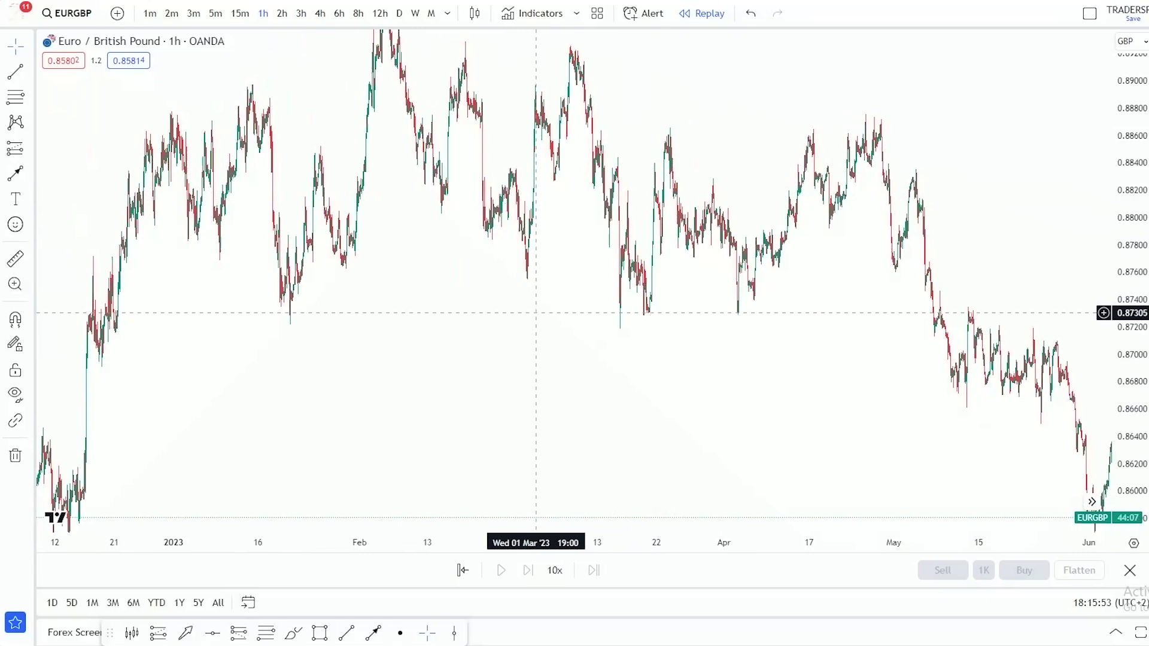
scroll(536, 313, left, 5)
scroll(679, 316, up, 5)
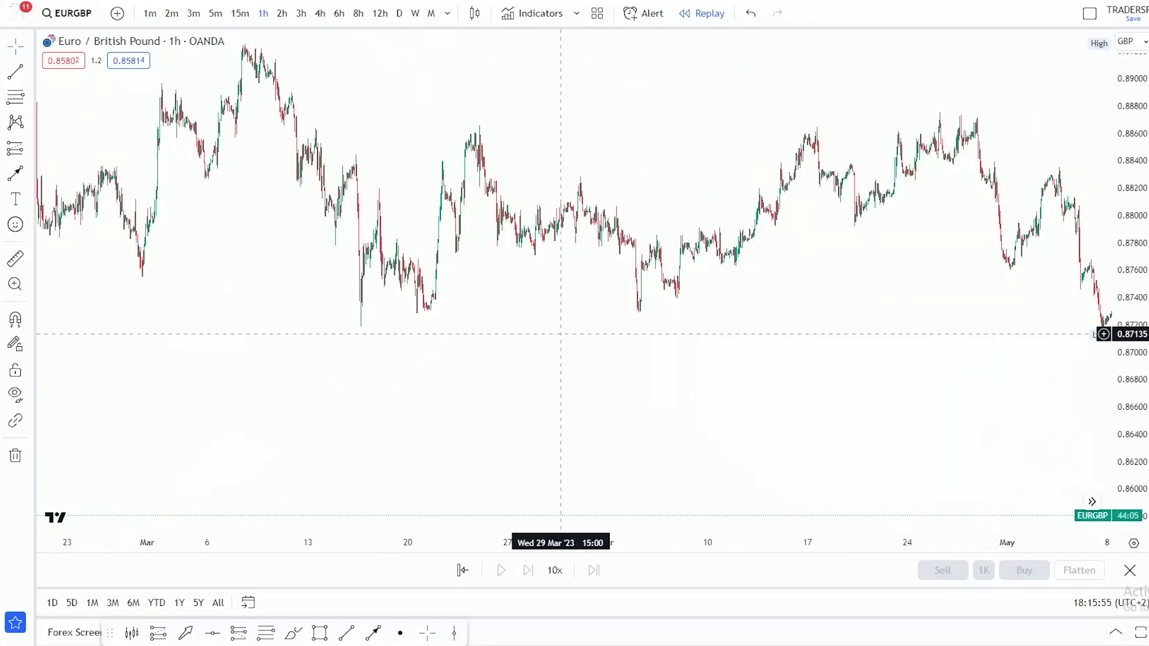
scroll(561, 334, up, 5)
scroll(522, 341, left, 5)
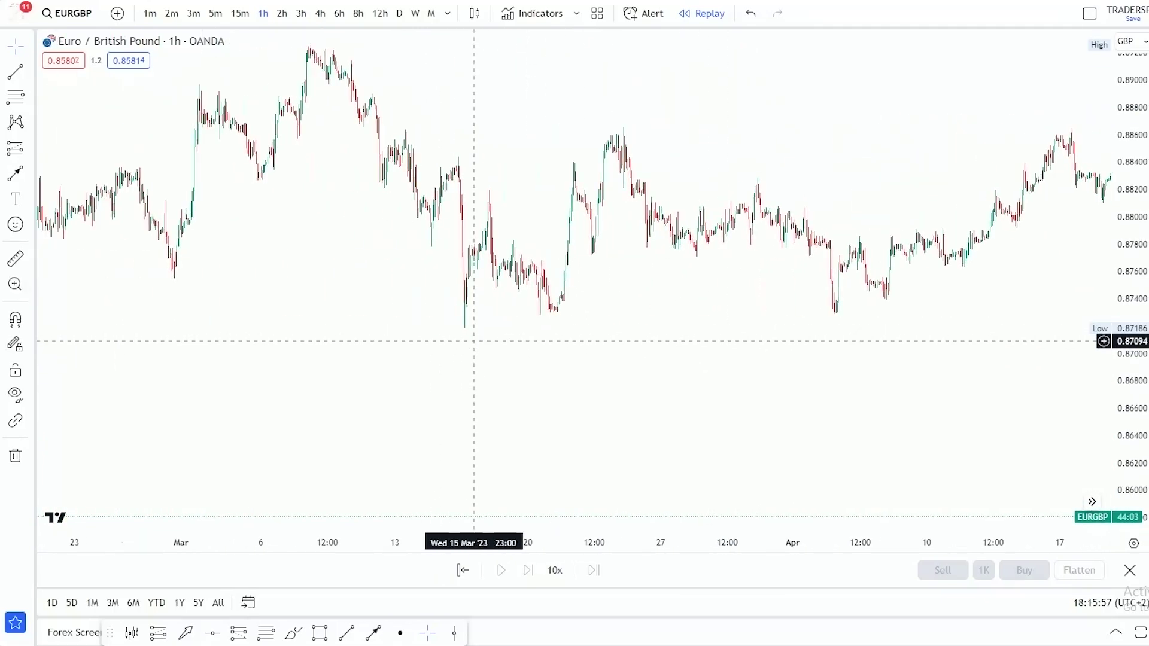
scroll(498, 341, down, 5)
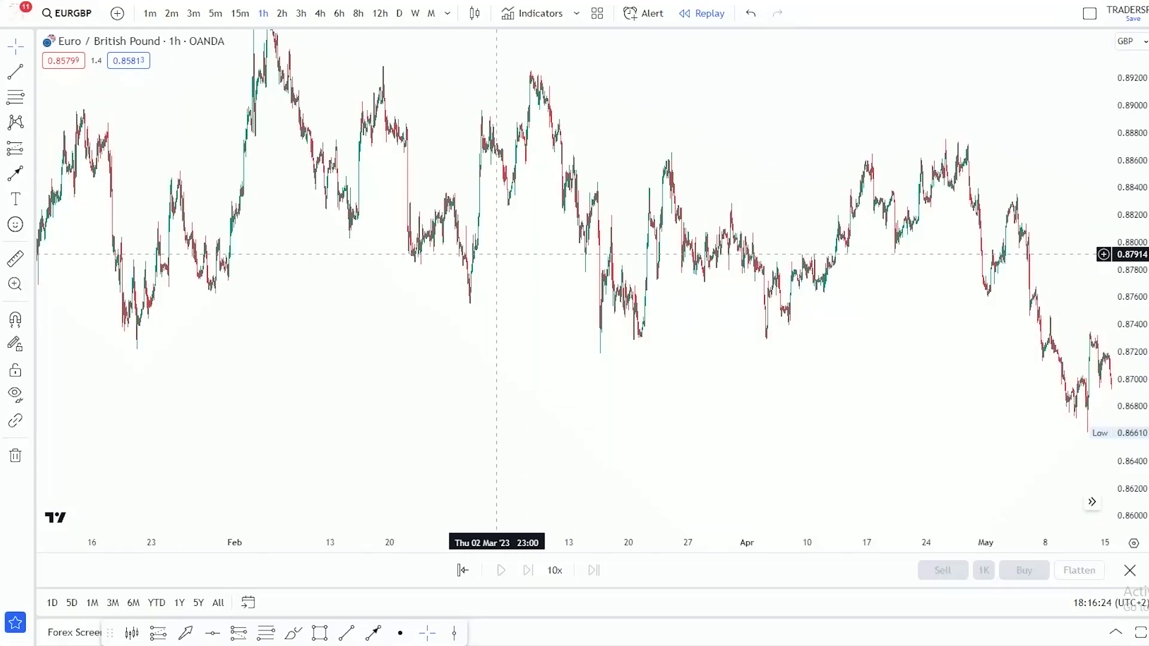
scroll(424, 244, left, 5)
Examine the EURGBP price swings on the 1-hour chart from May to early September 2023.
scroll(735, 330, right, 10)
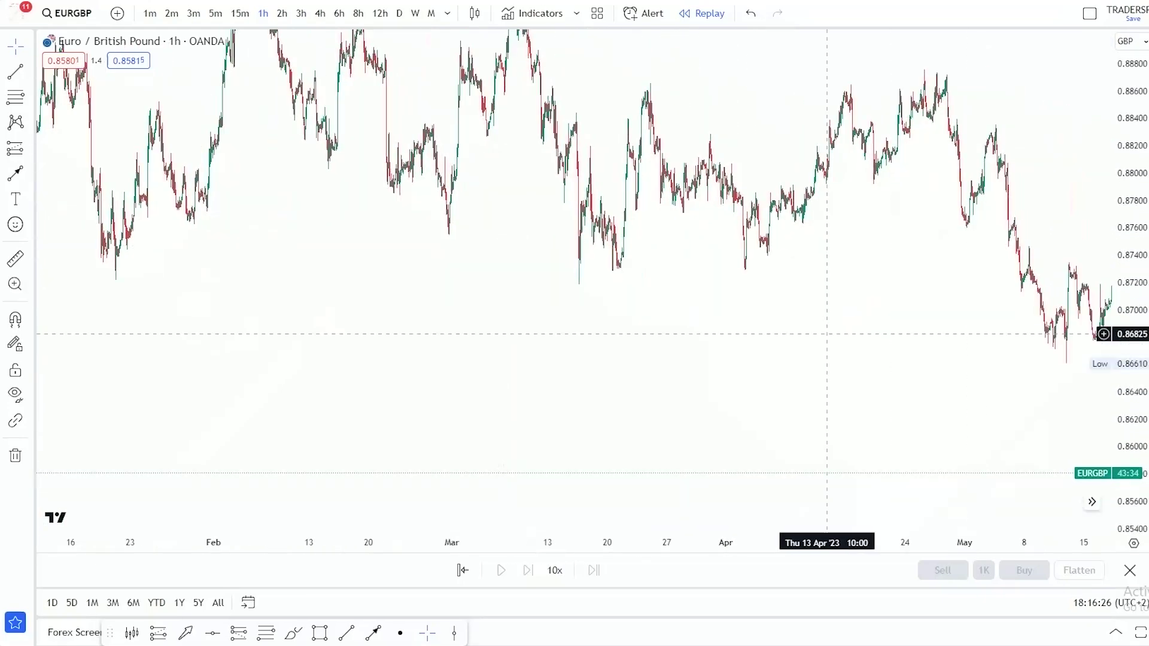
scroll(616, 95, right, 8)
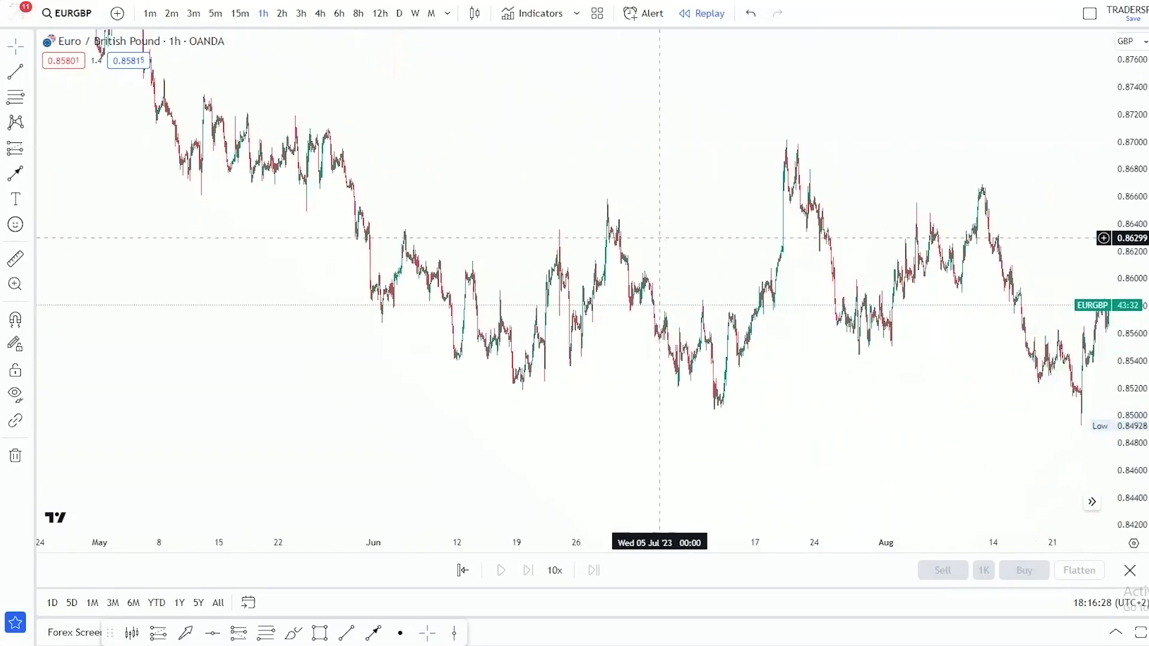
drag(906, 367, 1016, 347)
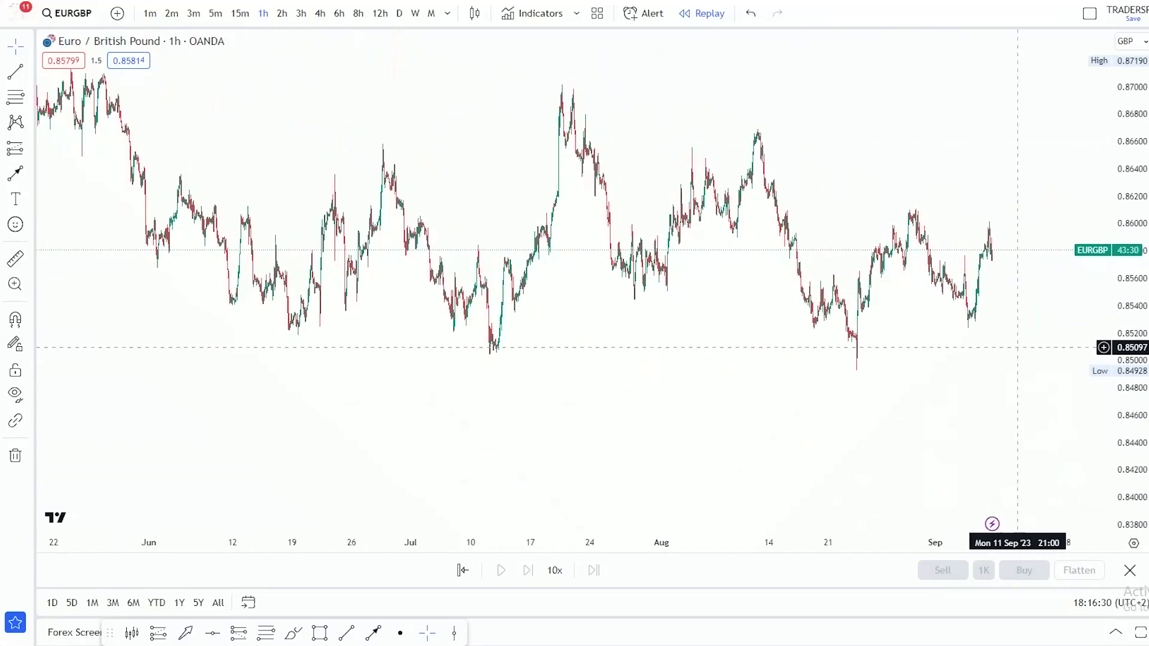
scroll(683, 308, up, 10)
drag(473, 336, 737, 337)
drag(595, 327, 723, 349)
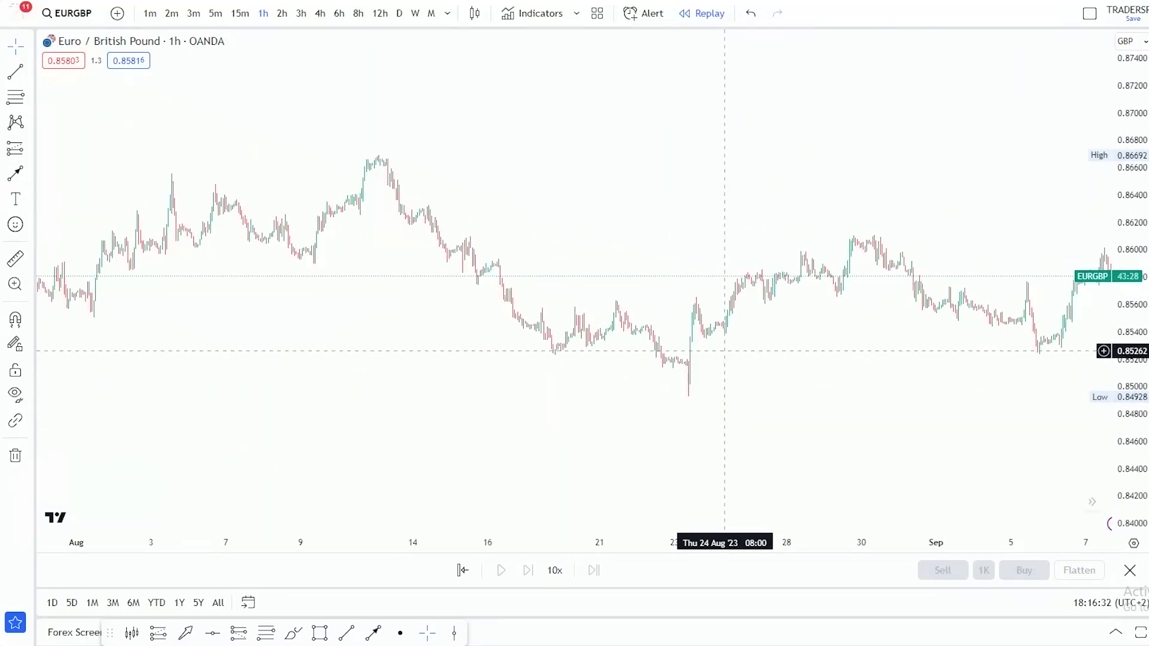
scroll(724, 349, down, 5)
drag(1124, 461, 1117, 309)
scroll(919, 349, up, 4)
scroll(918, 349, up, 3)
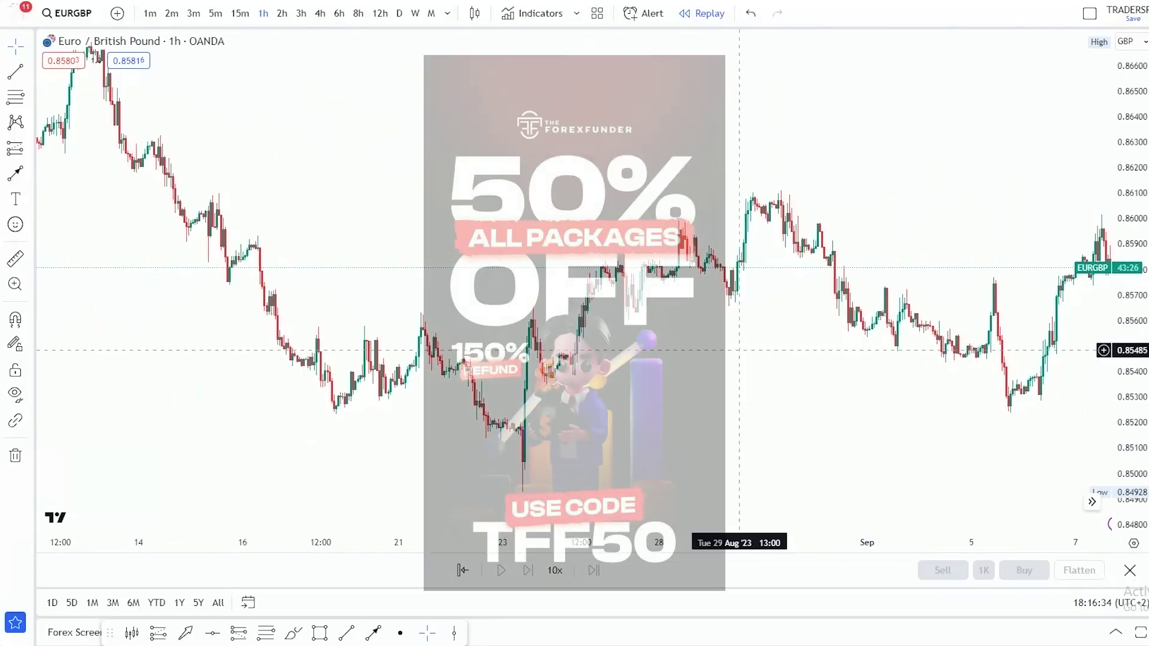
scroll(762, 317, down, 6)
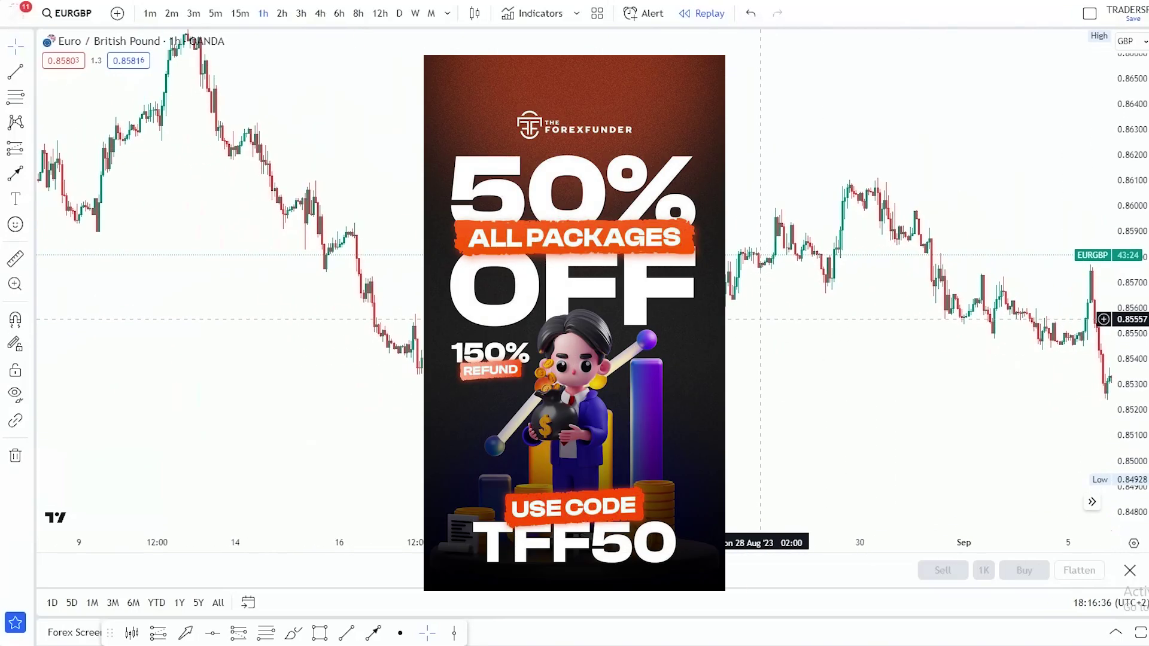
drag(770, 321, 790, 333)
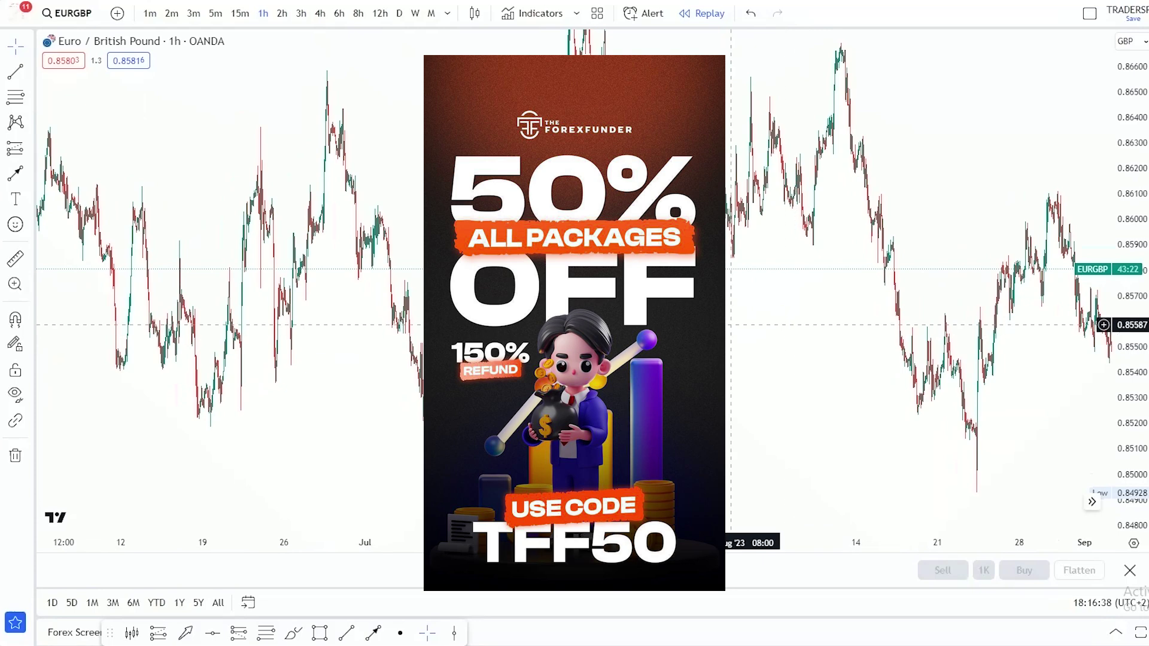
drag(692, 319, 875, 357)
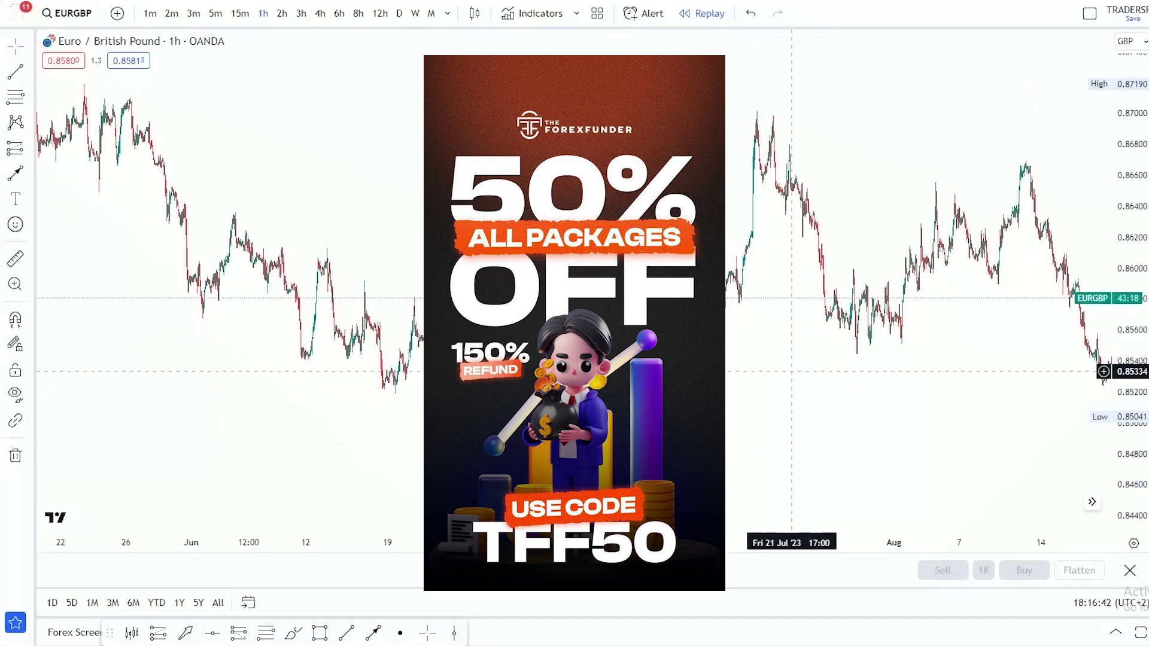
scroll(792, 371, right, 10)
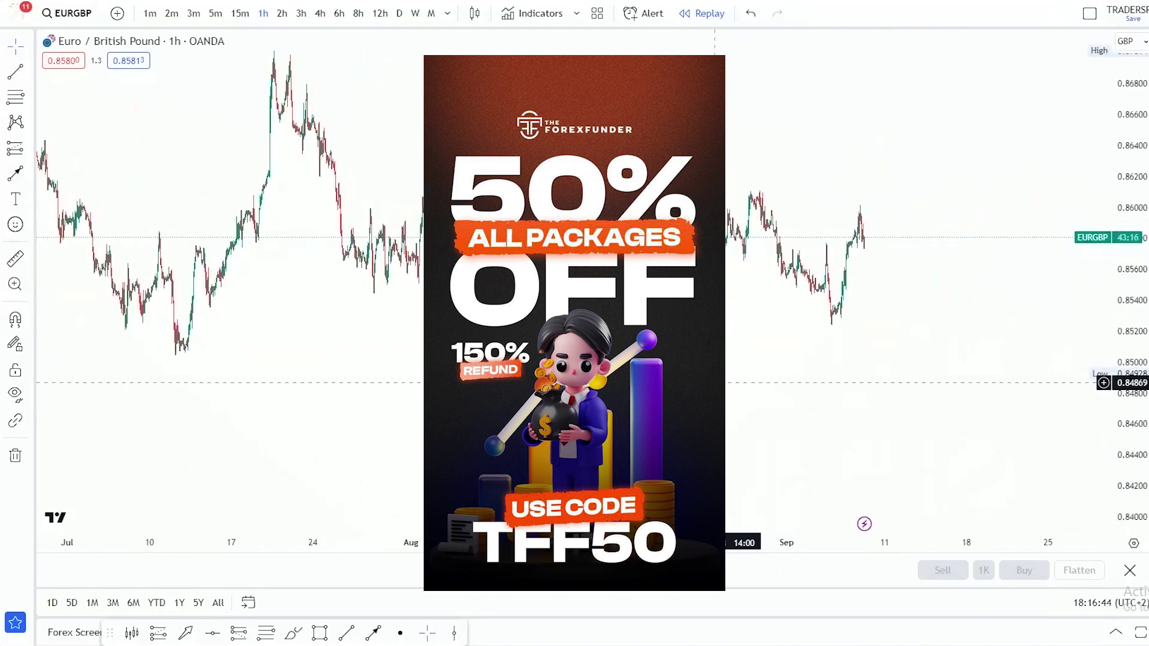
scroll(714, 382, left, 10)
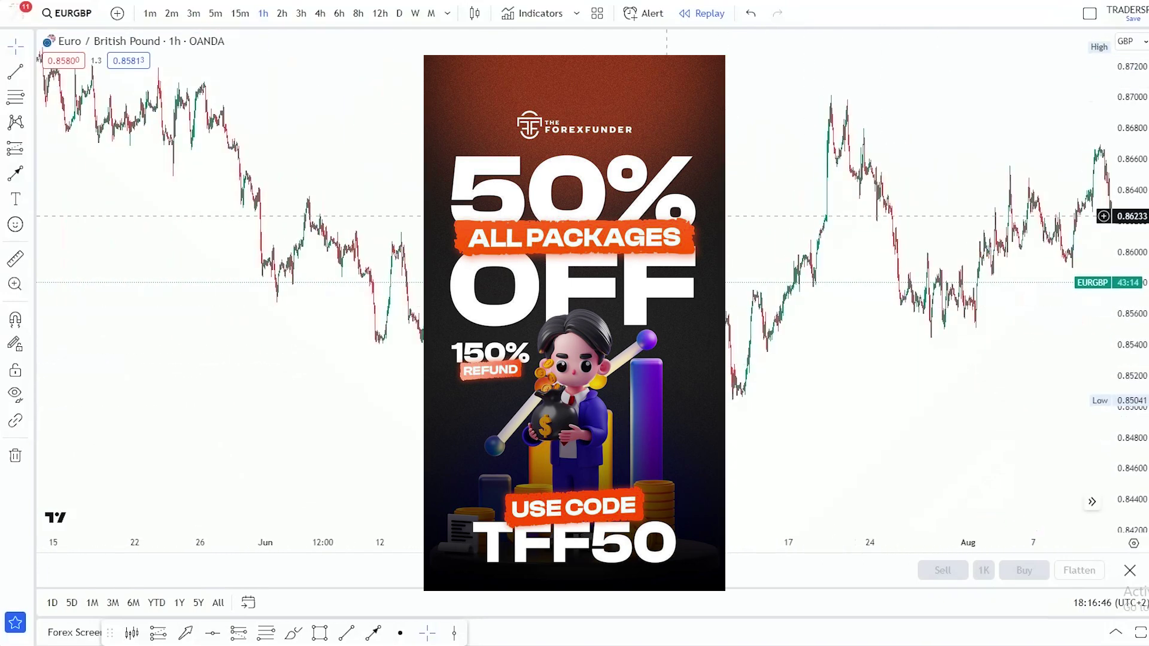
scroll(720, 265, right, 10)
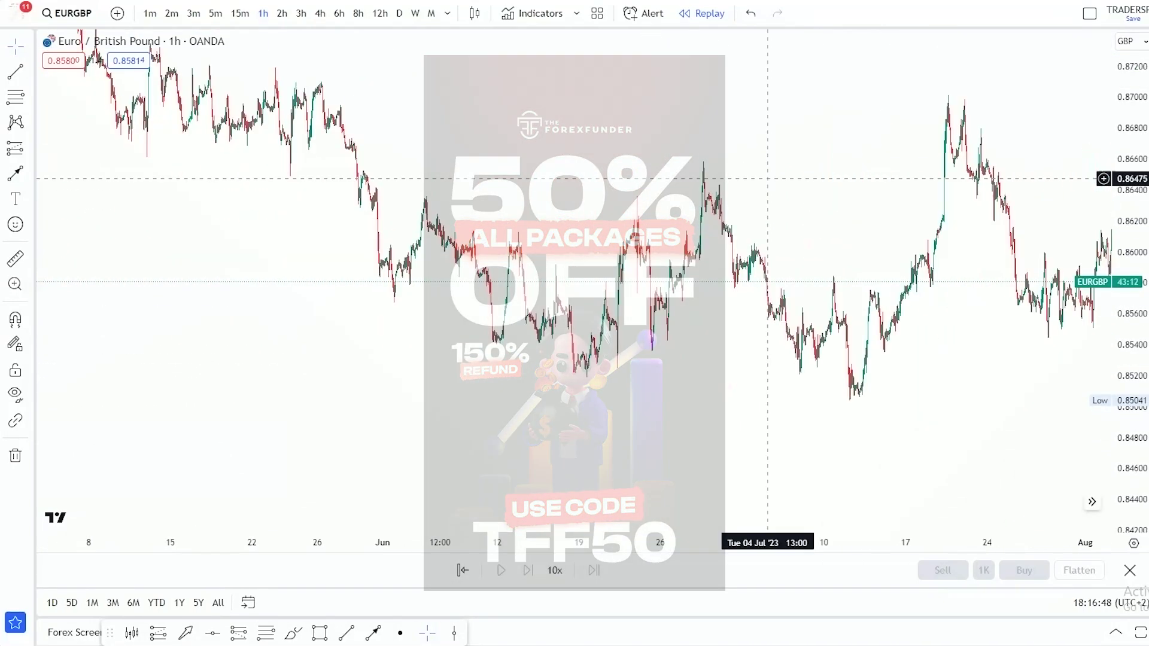
scroll(721, 265, right, 10)
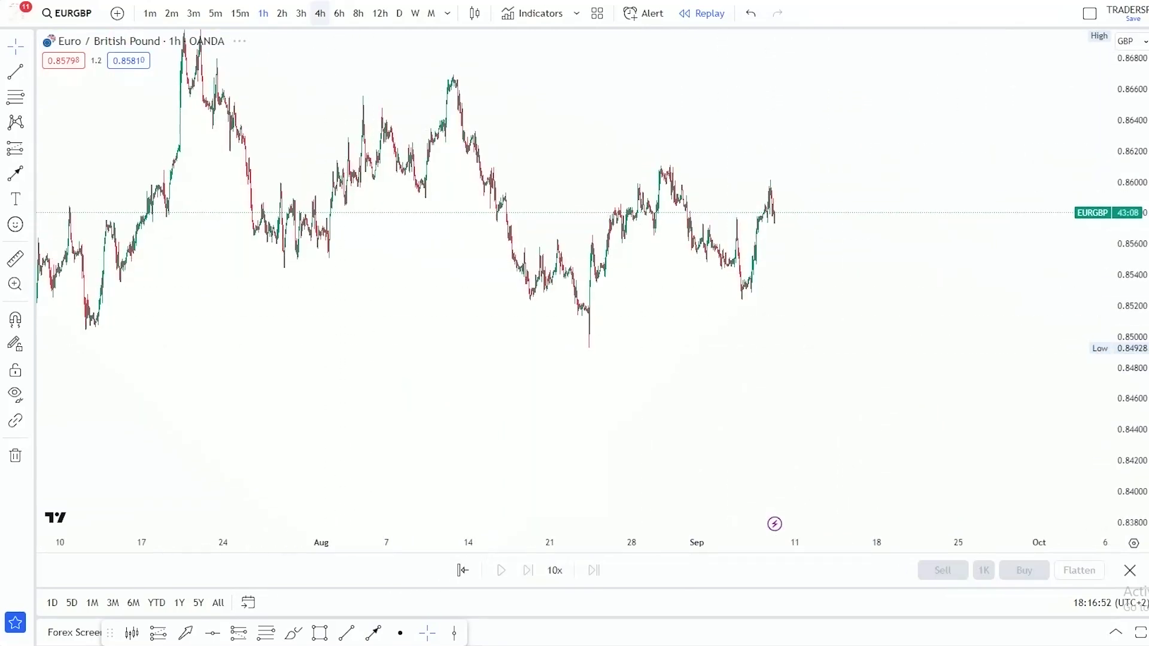
Switch the EURGBP chart to the 4-hour timeframe and inspect the August to September swings.
click(320, 13)
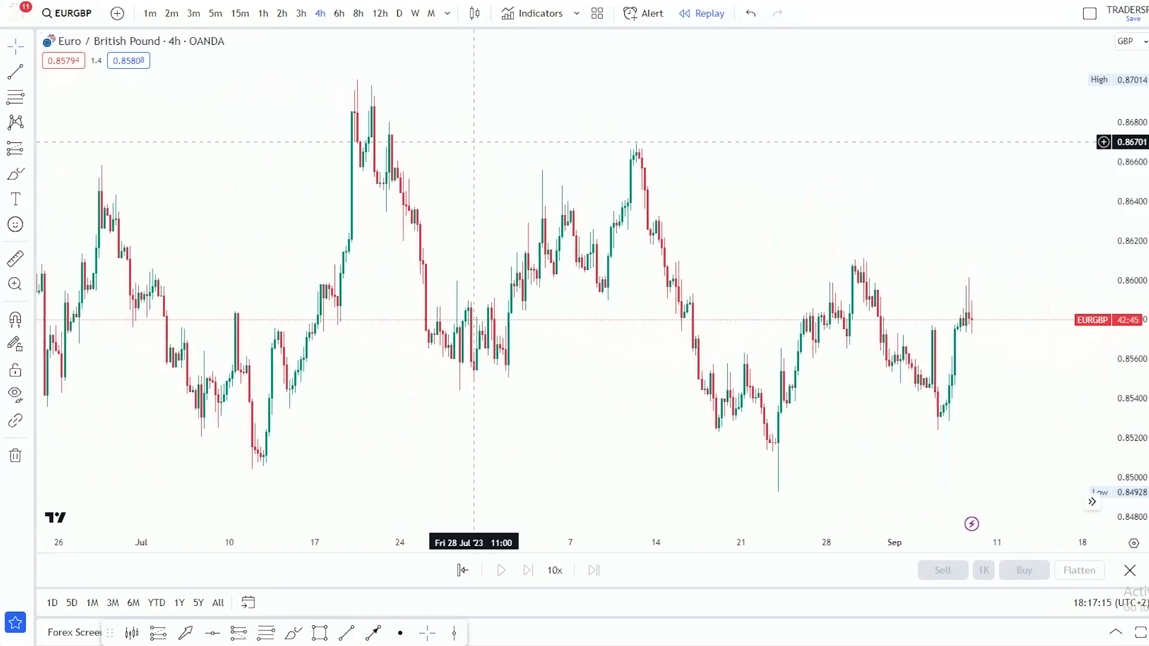
drag(474, 142, 518, 143)
scroll(838, 203, down, 1)
drag(746, 221, 599, 249)
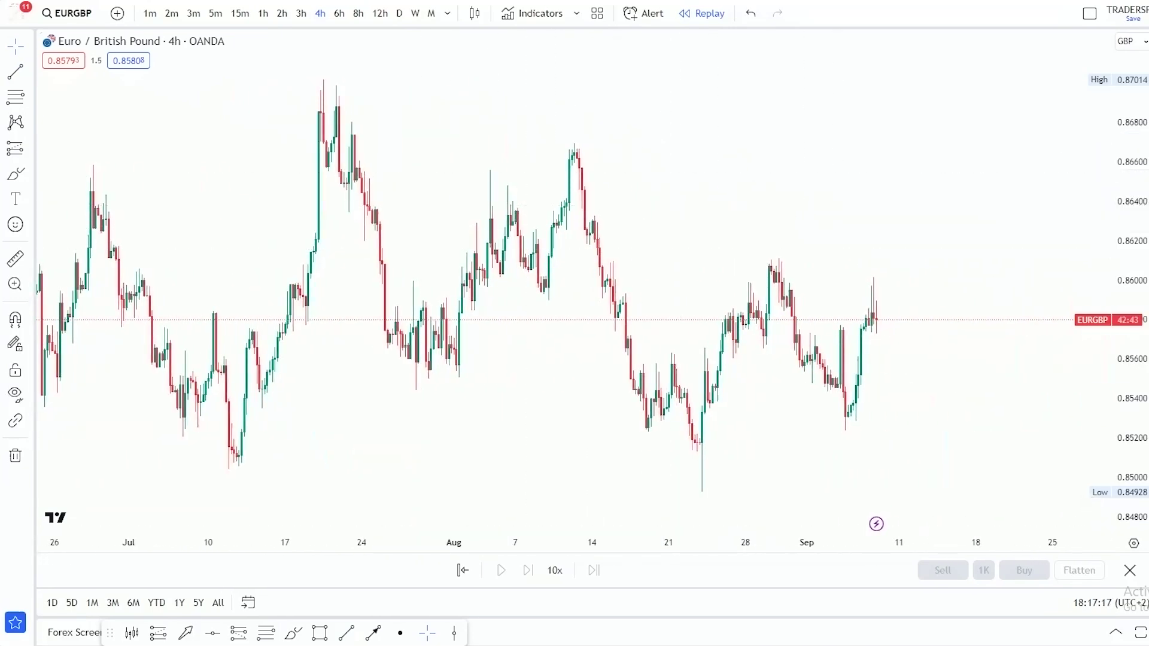
drag(740, 362, 680, 250)
scroll(693, 197, up, 3)
scroll(611, 174, up, 2)
drag(606, 174, 668, 186)
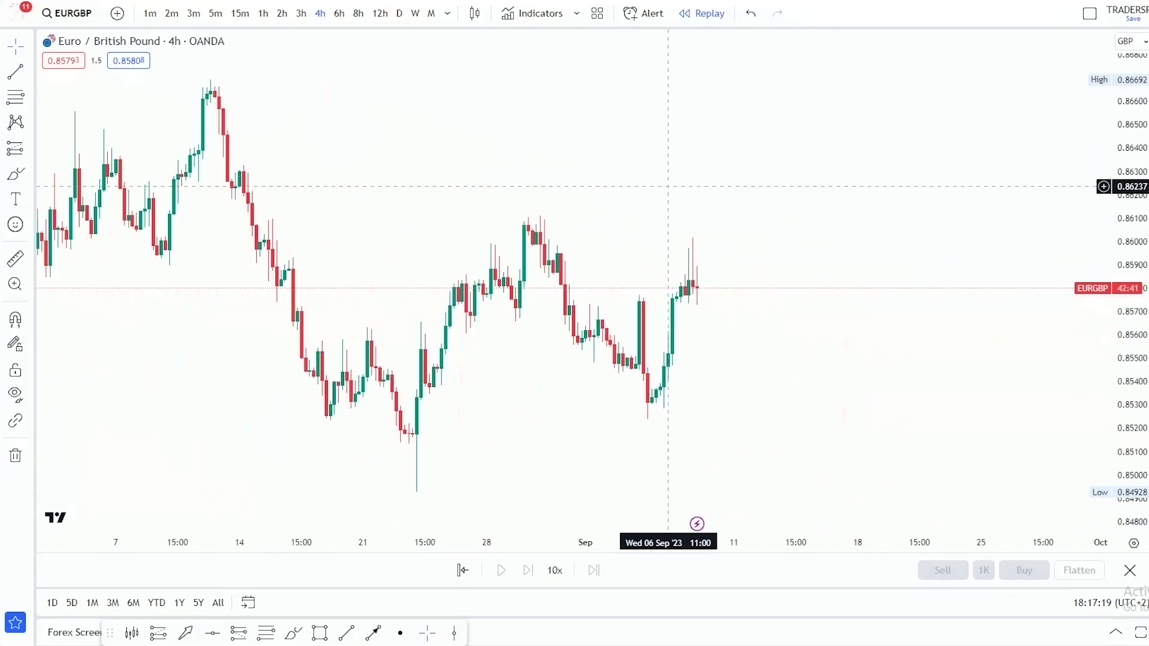
Draw a descending trend line from the mid-August high near 0.867 along the late-August high, extending past the latest candles to about 0.855.
click(207, 78)
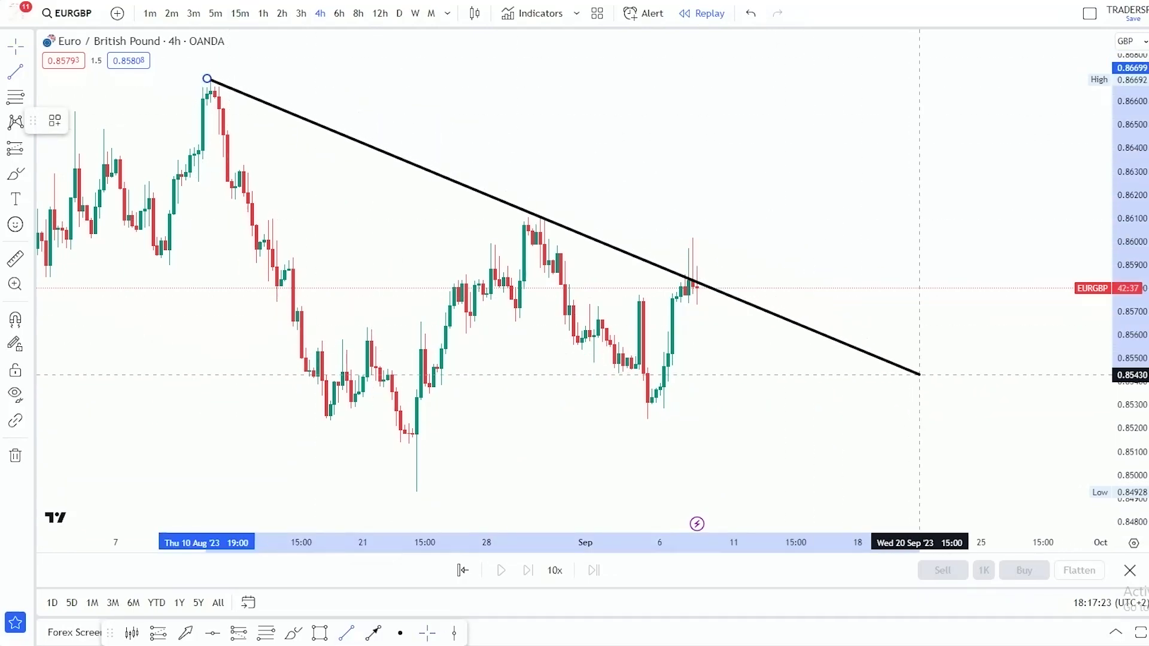
click(928, 366)
scroll(820, 227, left, 3)
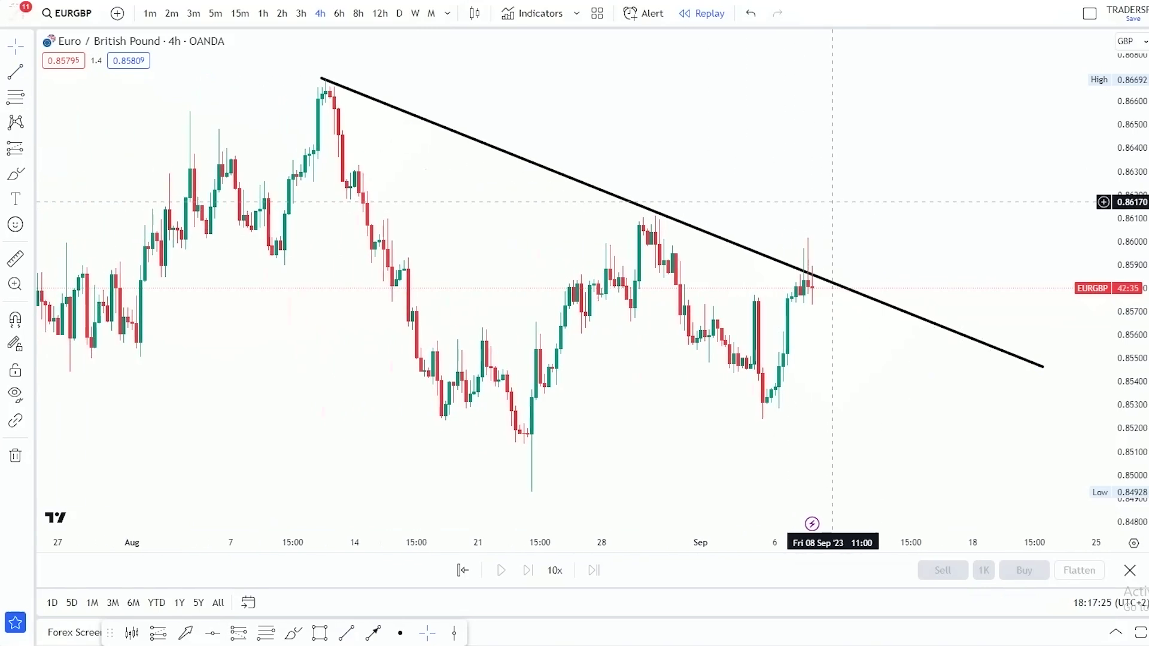
scroll(615, 132, right, 2)
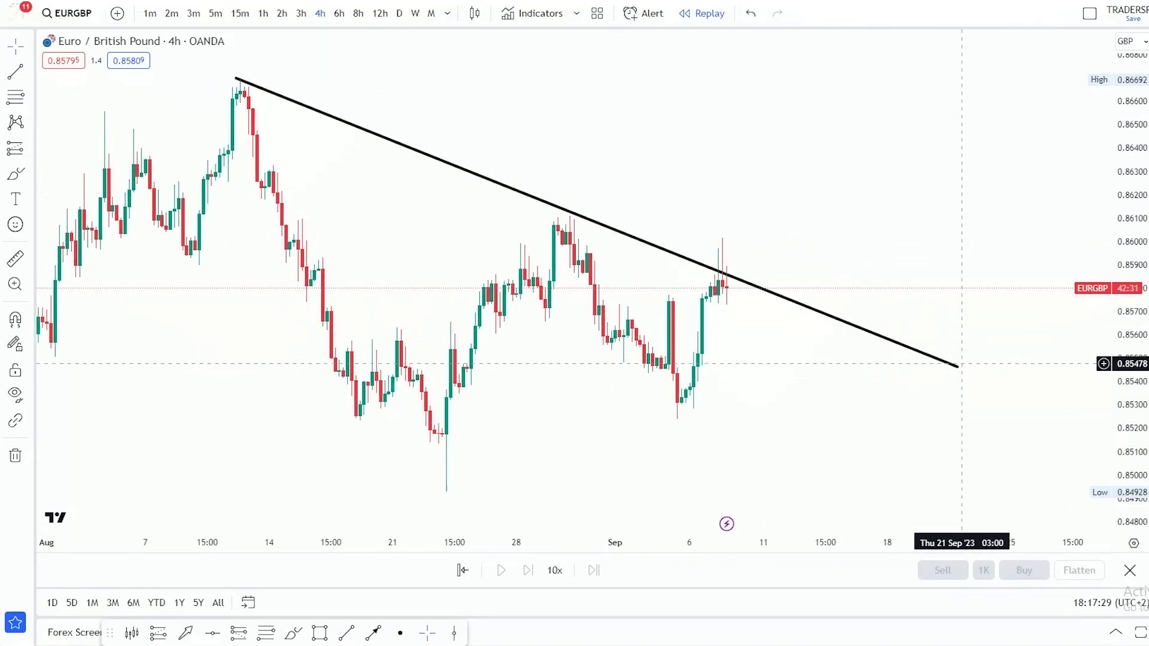
drag(957, 367, 912, 356)
click(894, 339)
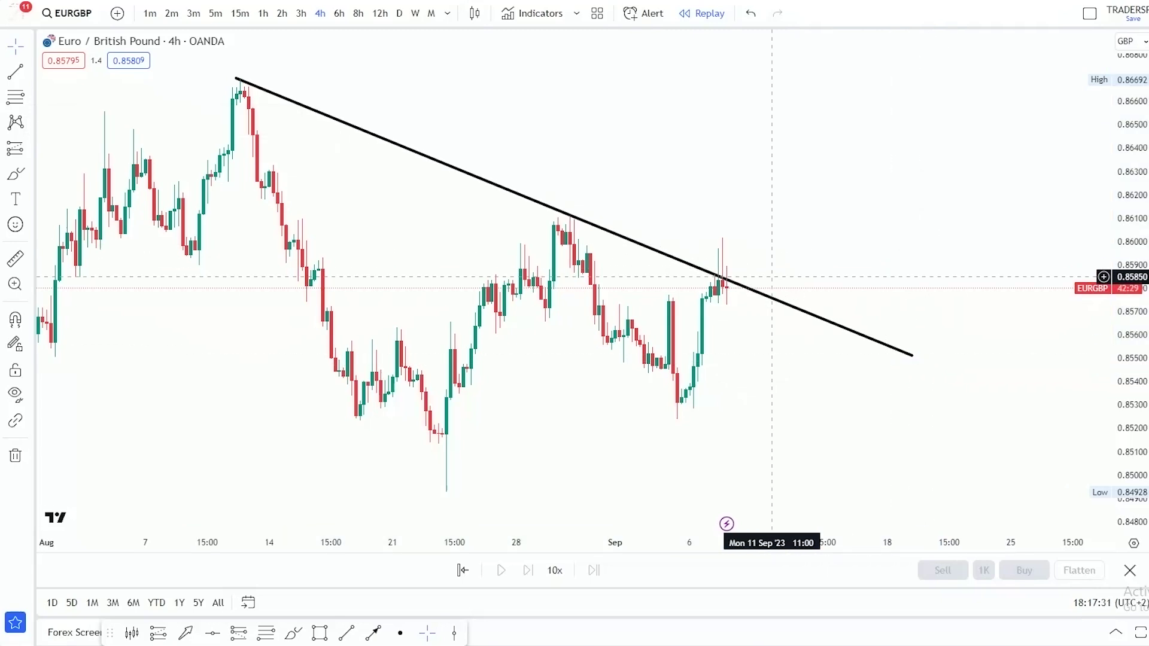
drag(823, 266, 864, 280)
Draw three arrows marking where price touches the trend line: the mid-August high, the late-August high and the latest candles.
click(373, 632)
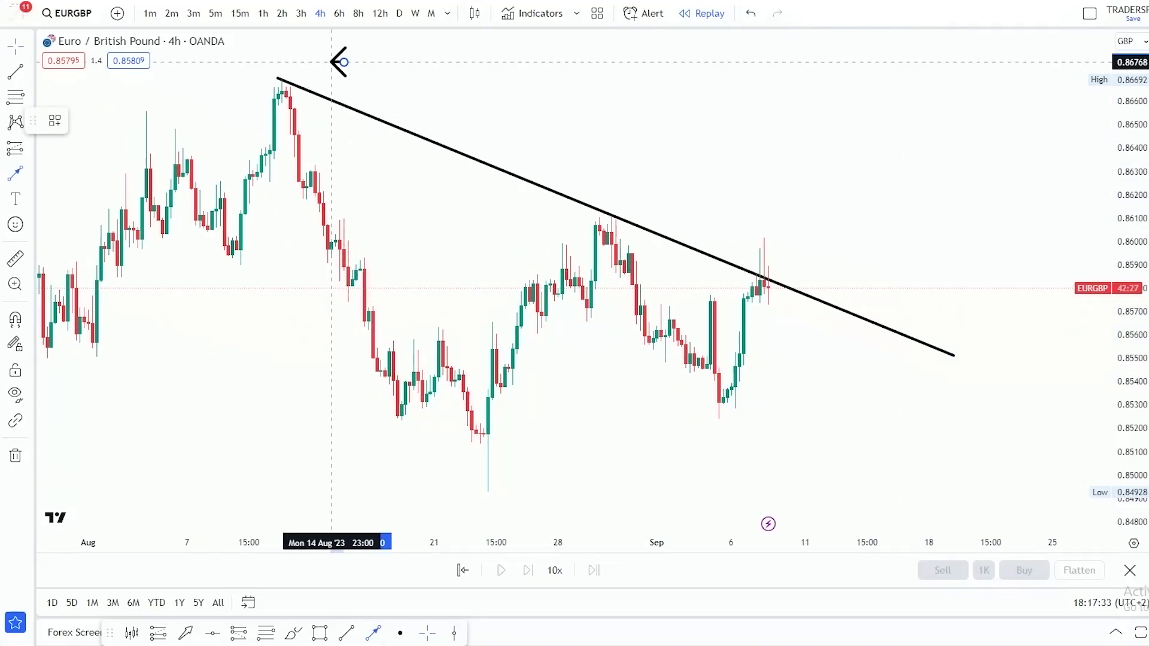
click(304, 78)
click(632, 156)
click(620, 195)
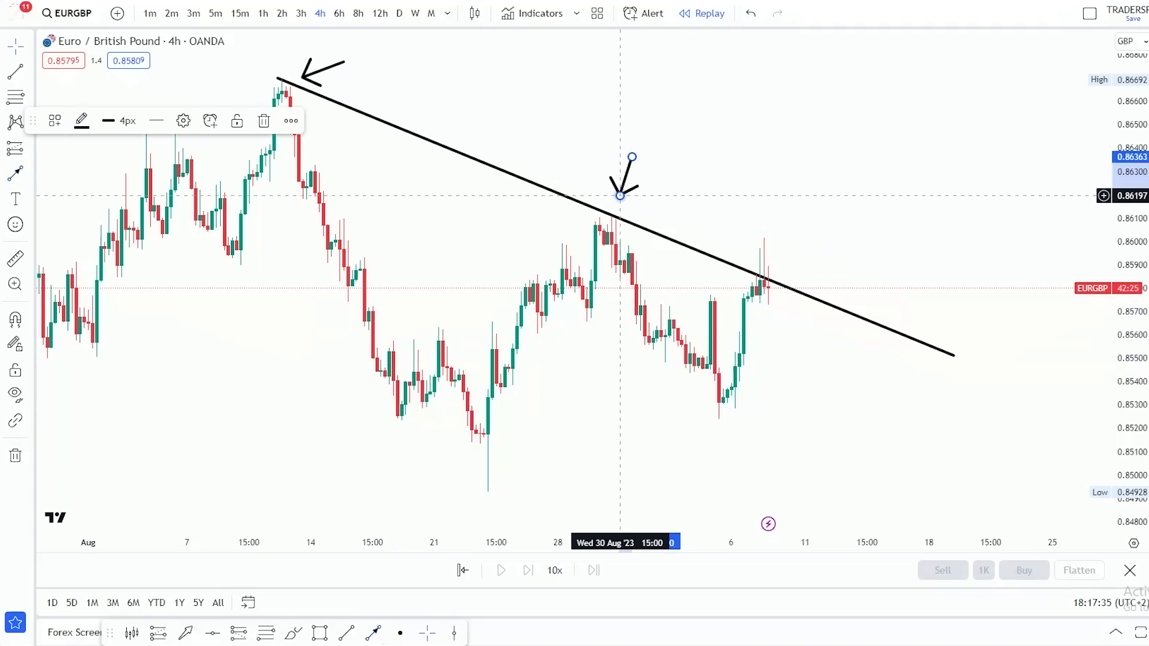
click(373, 633)
click(826, 237)
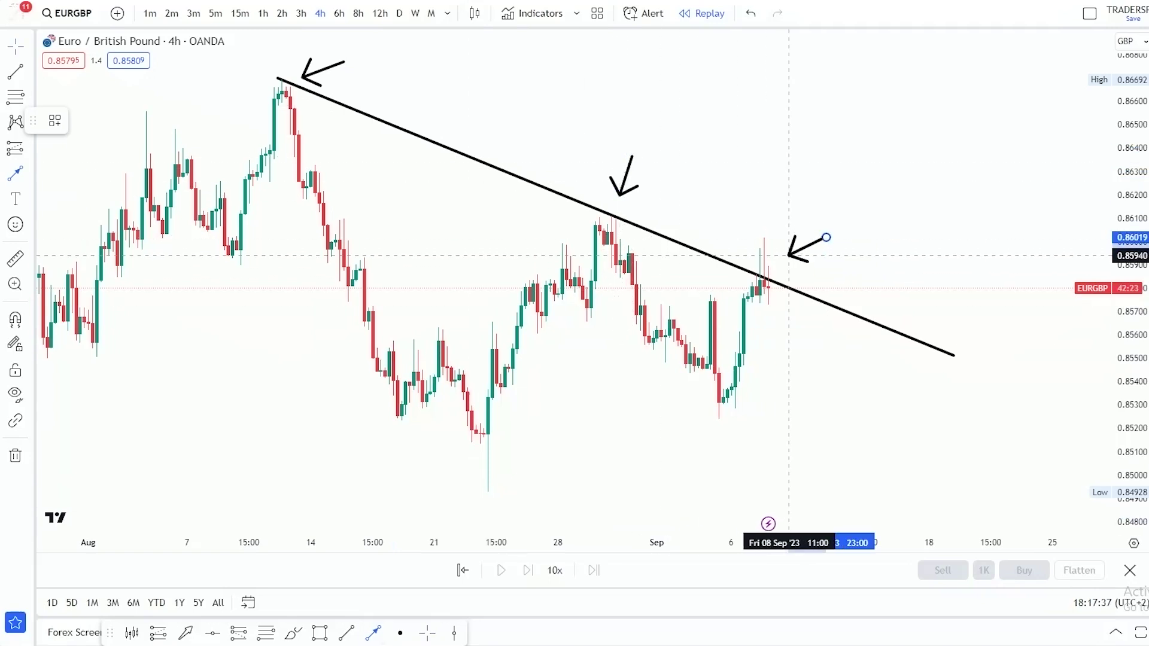
click(788, 257)
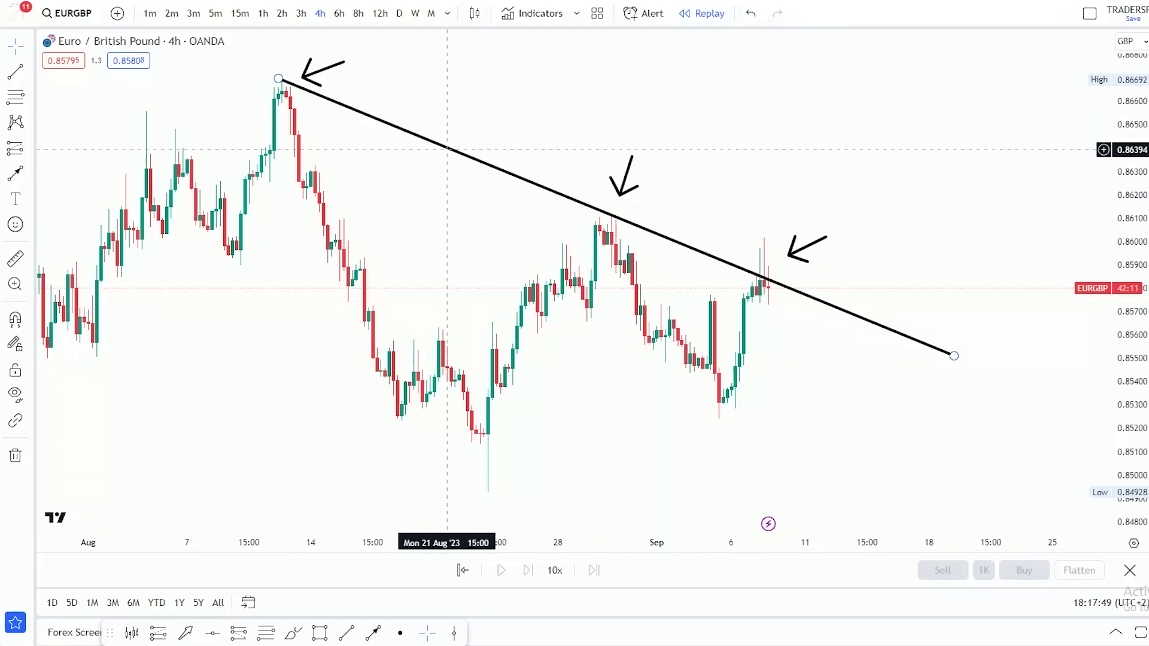
Remove all drawings and draw a descending trend line from the mid-August high along the late-August high, past the latest candles.
click(15, 455)
click(89, 471)
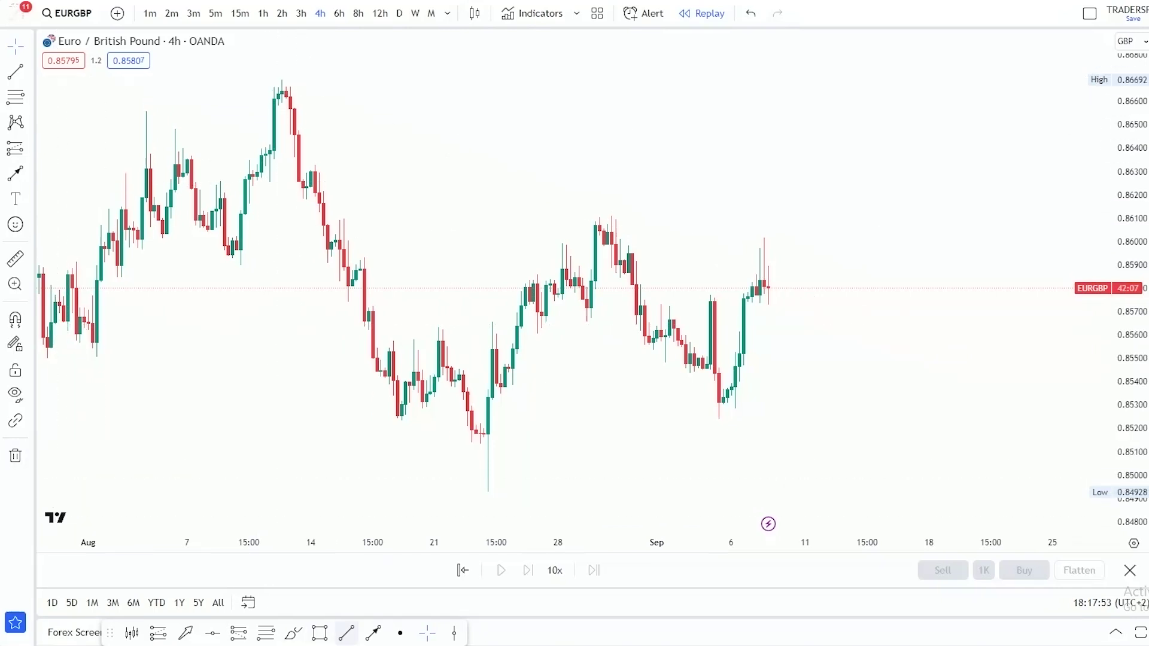
mouse_move(282, 79)
mouse_down()
mouse_move(838, 277)
mouse_move(889, 326)
mouse_up()
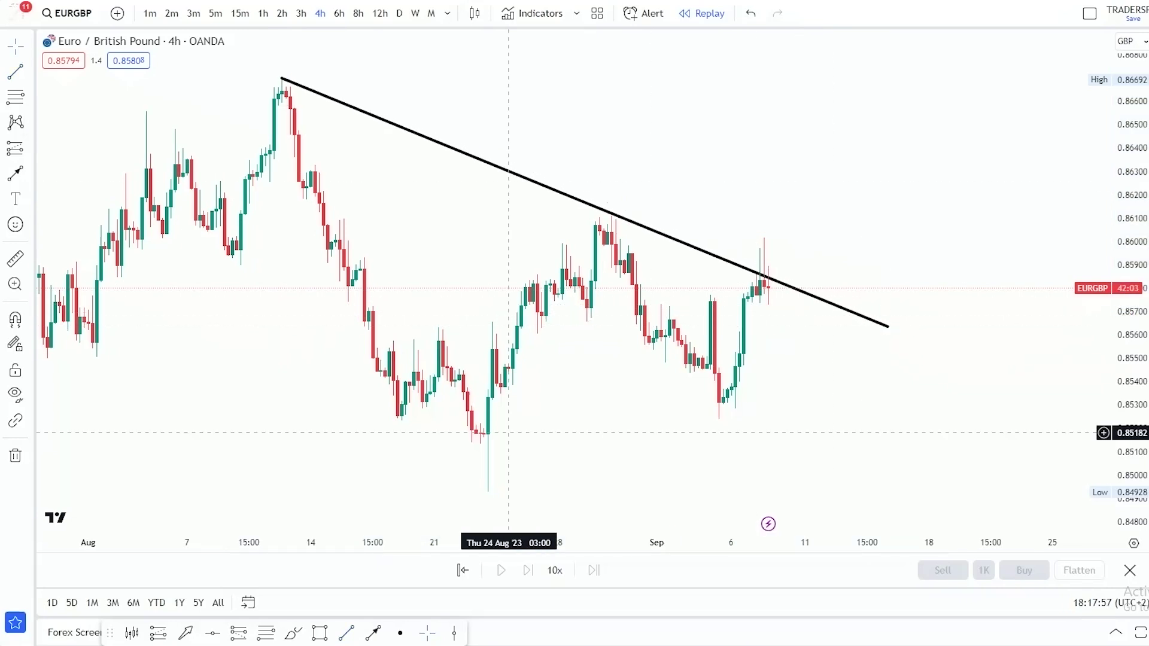
Draw one arrow pointing at the trend line's upper stretch and another at its crossing with the latest candles.
drag(513, 95, 466, 153)
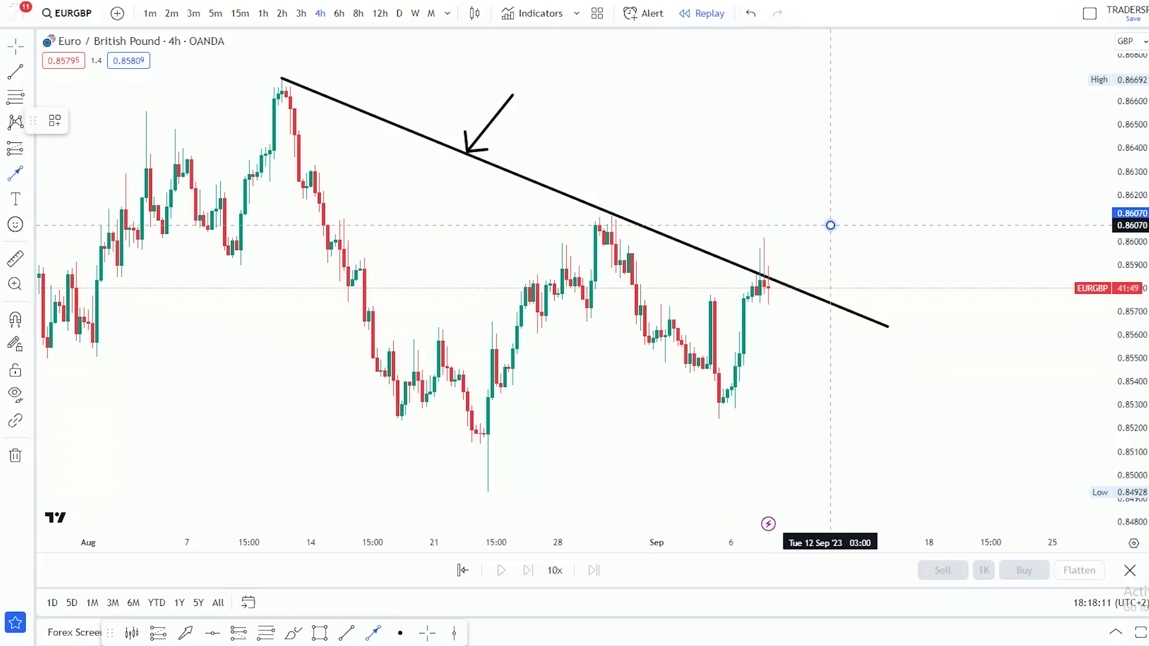
drag(830, 225, 787, 269)
click(632, 72)
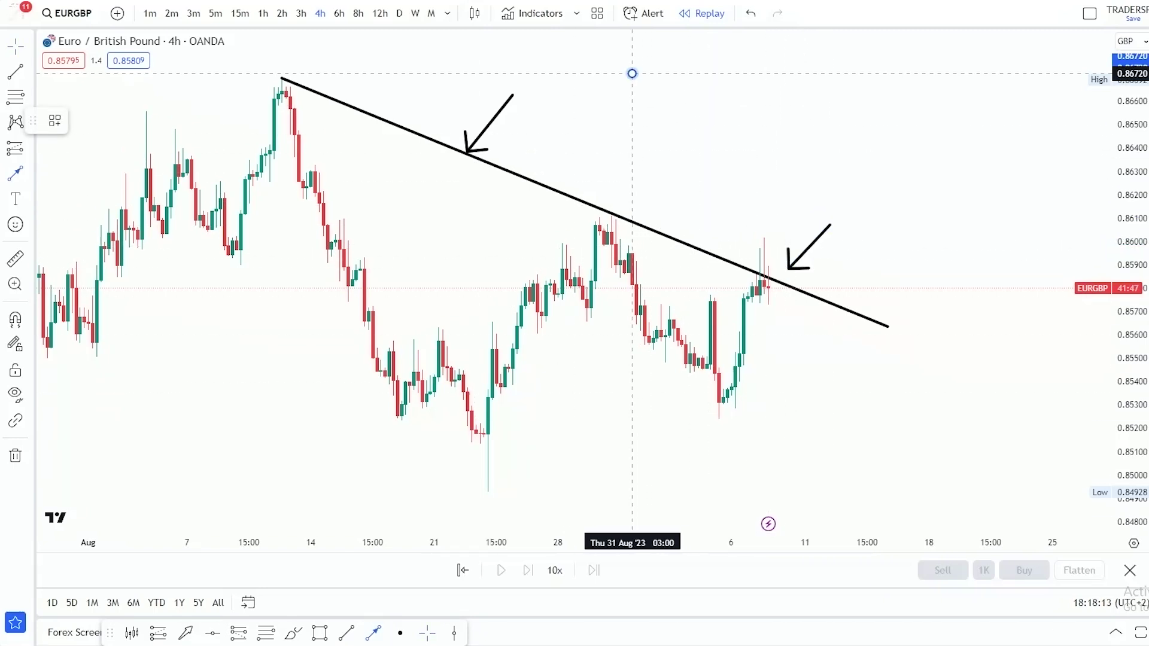
click(951, 531)
click(266, 121)
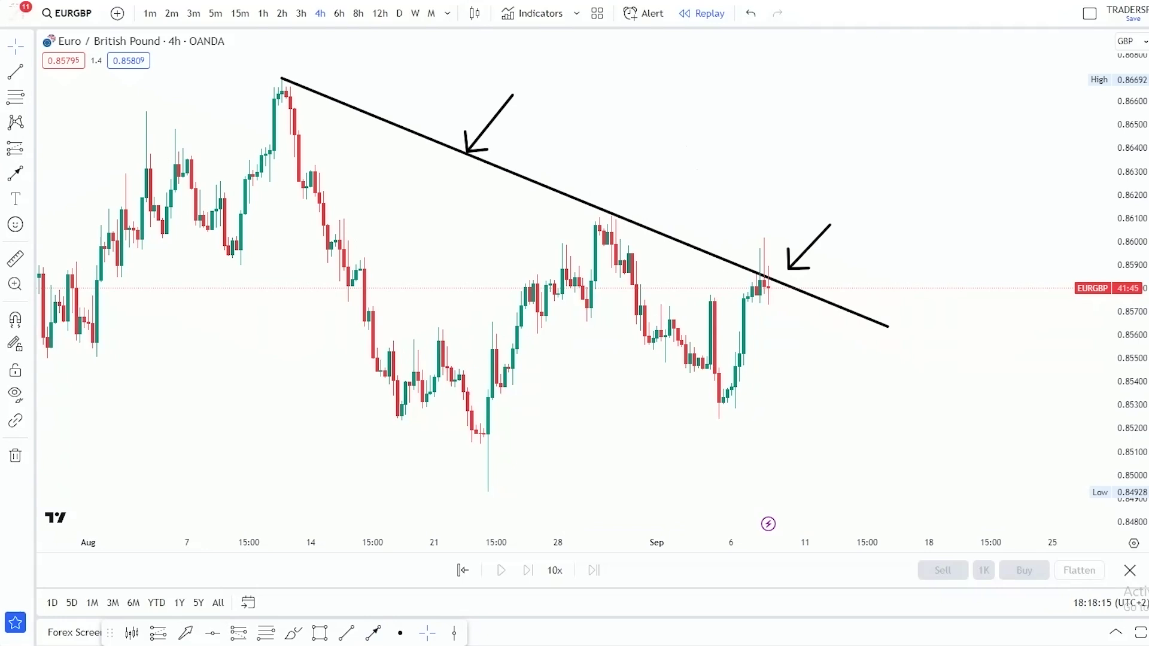
Draw an arrow from about 0.8627 down to the upper wick of the latest candles above the trend line.
drag(793, 179, 776, 245)
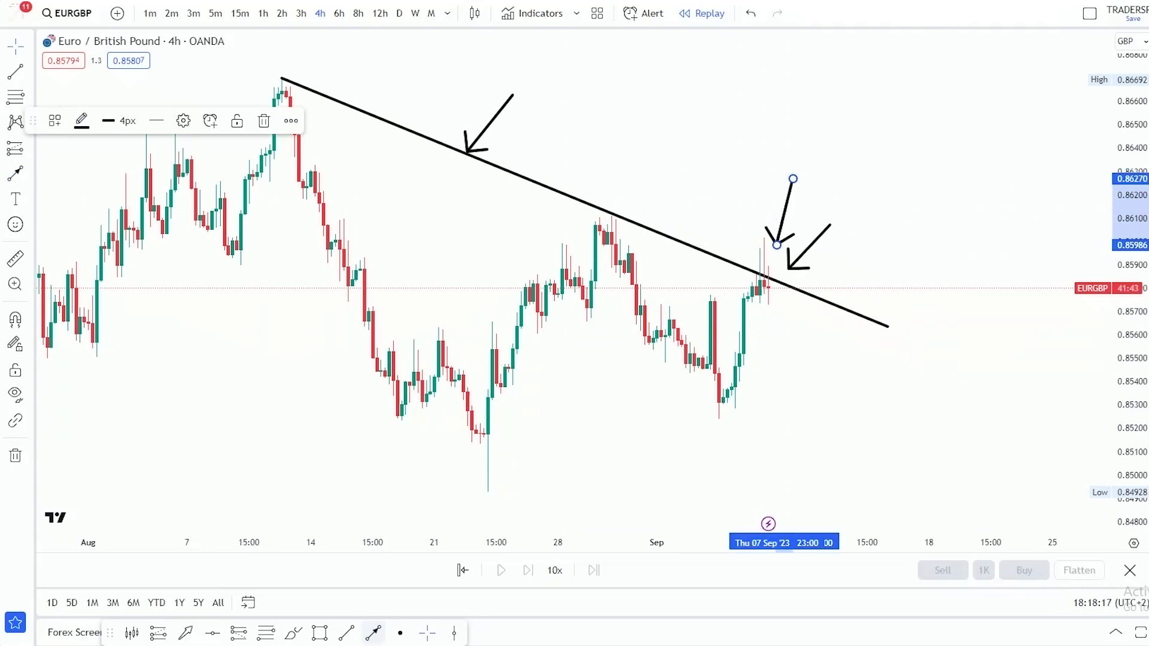
Draw and delete a long descending arrow, and shift the trend line slightly so it ends at about 0.8568.
mouse_move(505, 84)
mouse_down()
mouse_move(770, 277)
mouse_move(855, 369)
mouse_up()
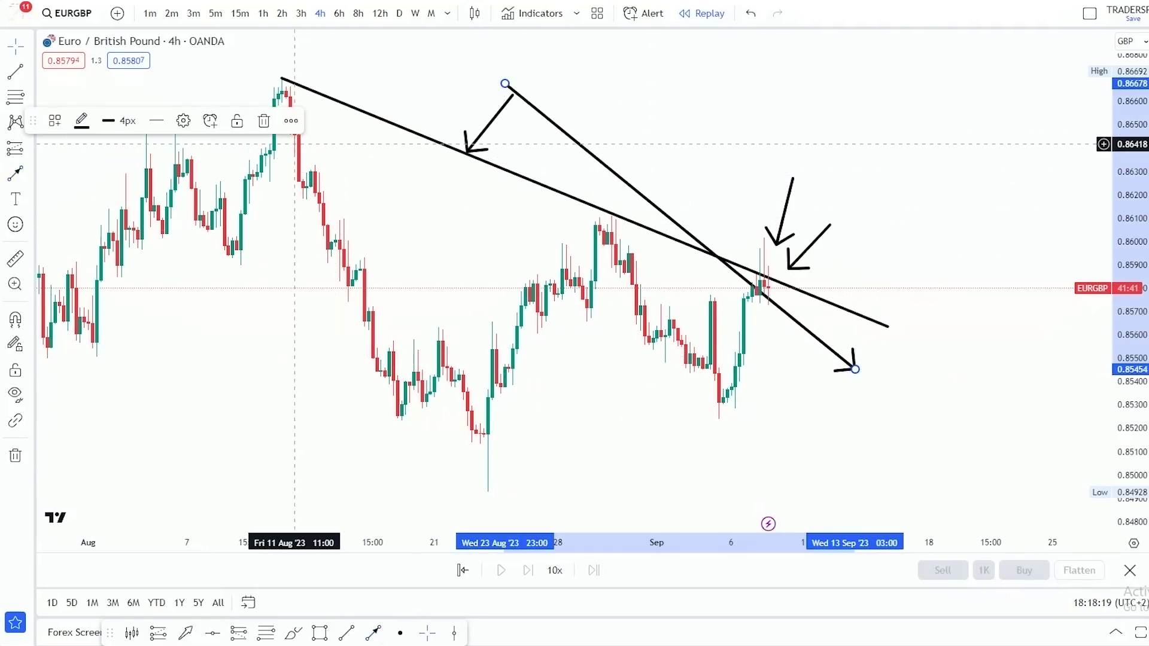
click(264, 121)
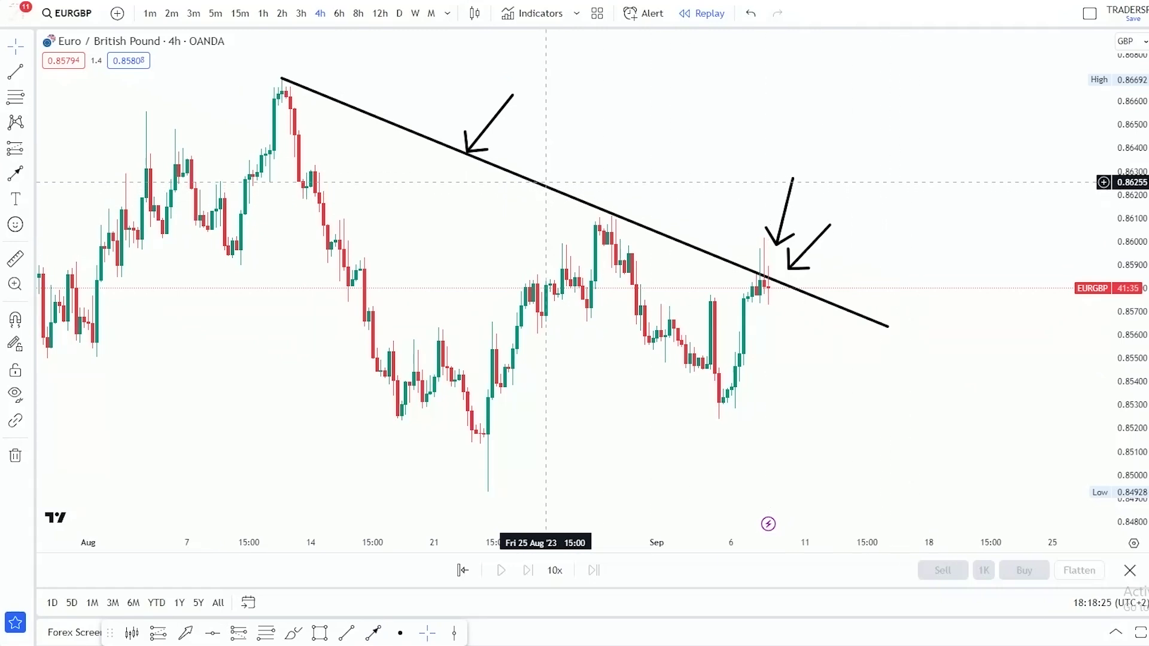
mouse_move(550, 187)
mouse_down()
mouse_move(542, 155)
mouse_move(533, 182)
mouse_up()
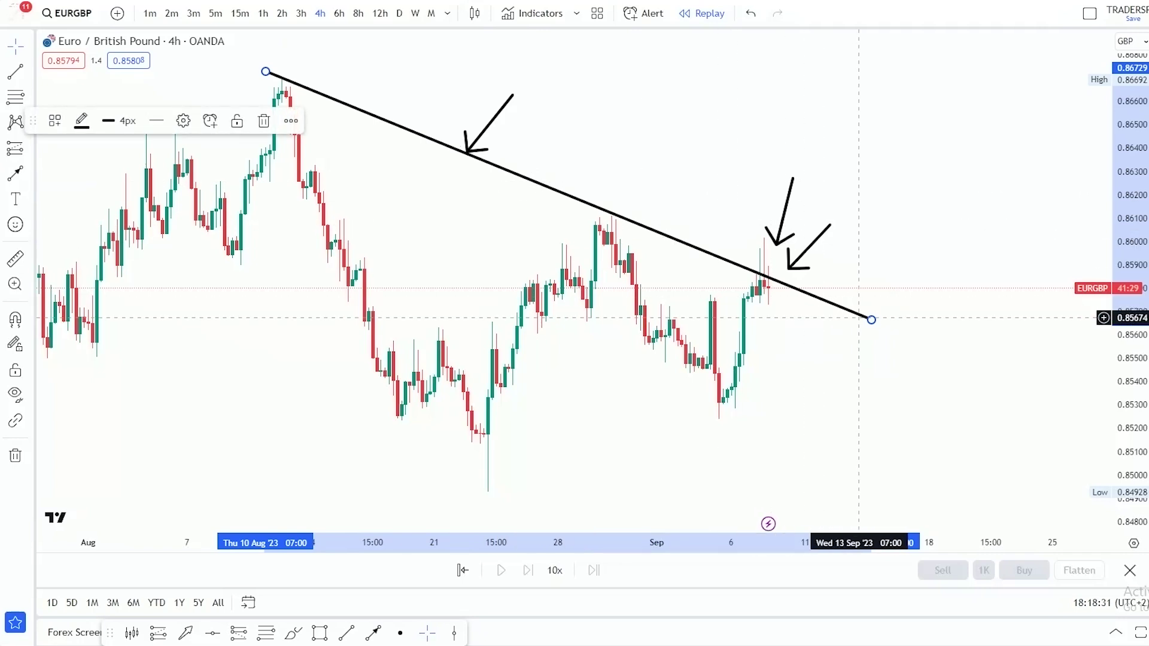
drag(871, 323, 859, 317)
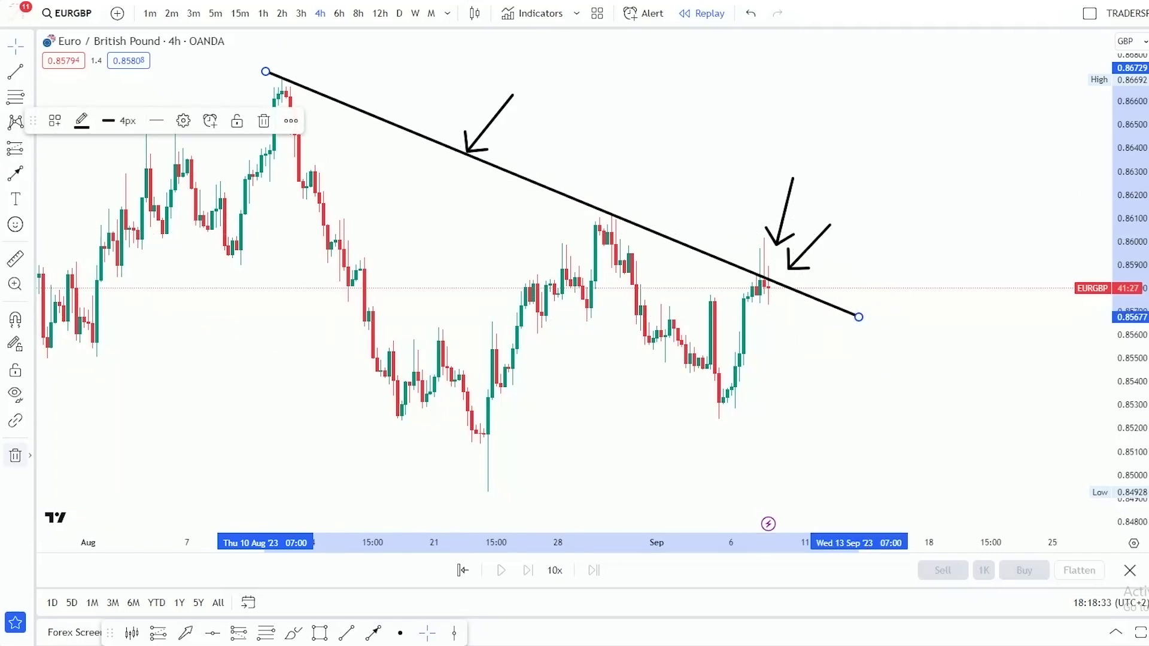
Remove all drawings and draw a descending trend line from the mid-August high along the late-August high to about 0.8560.
click(30, 455)
click(85, 453)
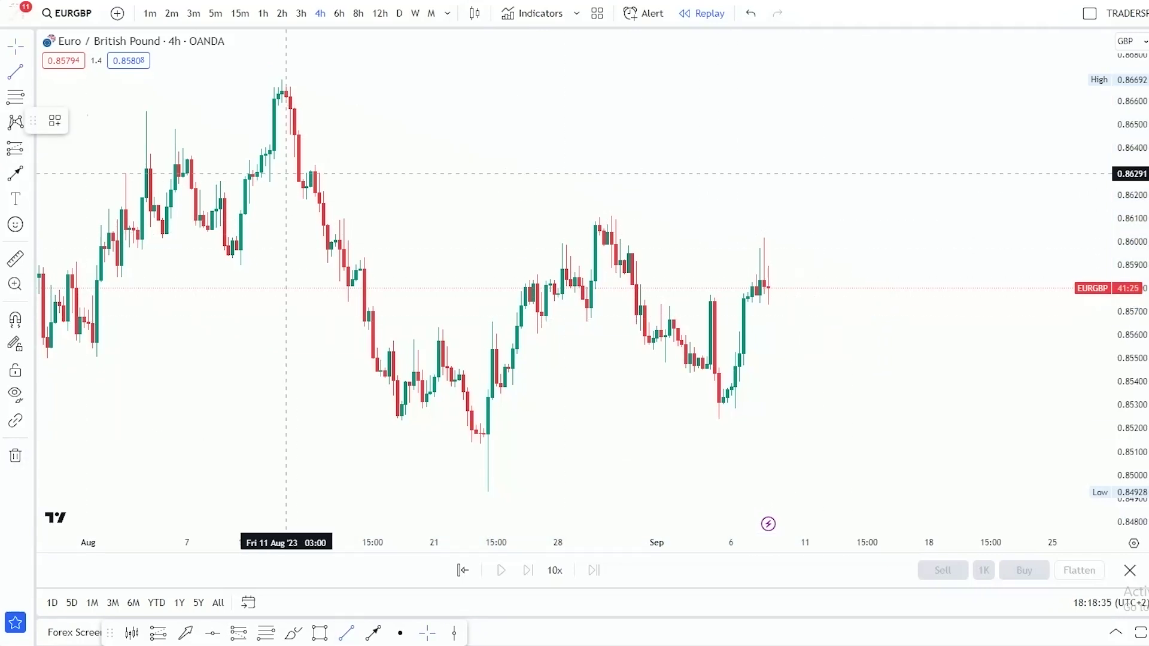
mouse_move(278, 78)
mouse_down()
mouse_move(900, 253)
mouse_move(917, 336)
mouse_up()
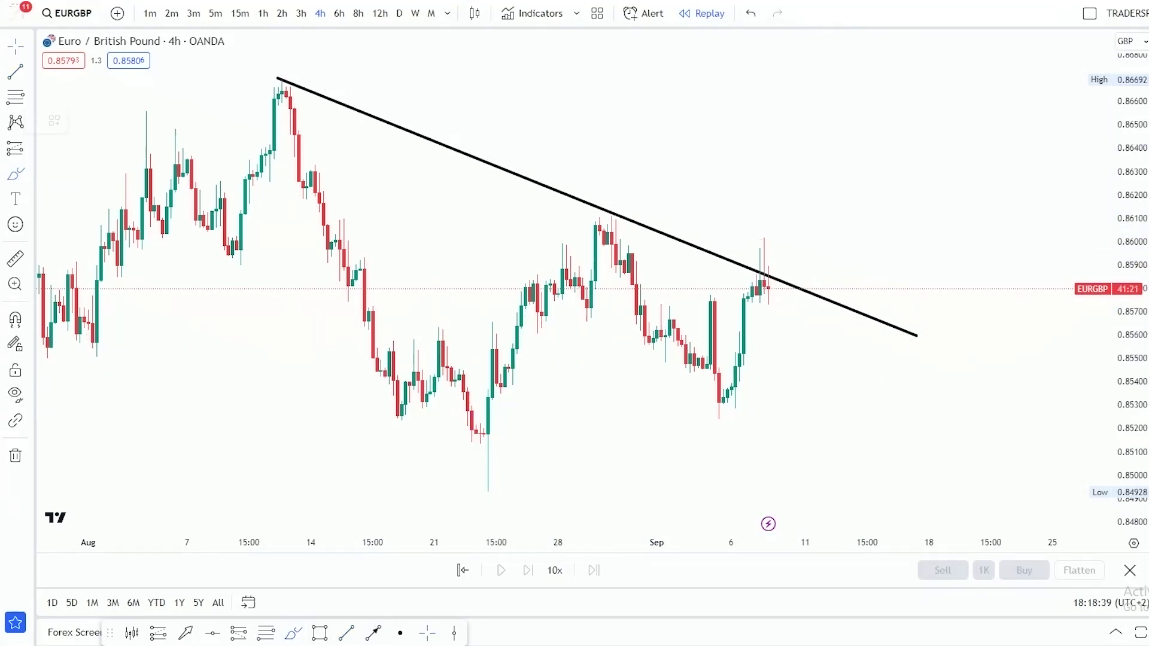
Circle the mid-August high, the 23 August low and the late-August high freehand with the brush.
drag(282, 72, 304, 66)
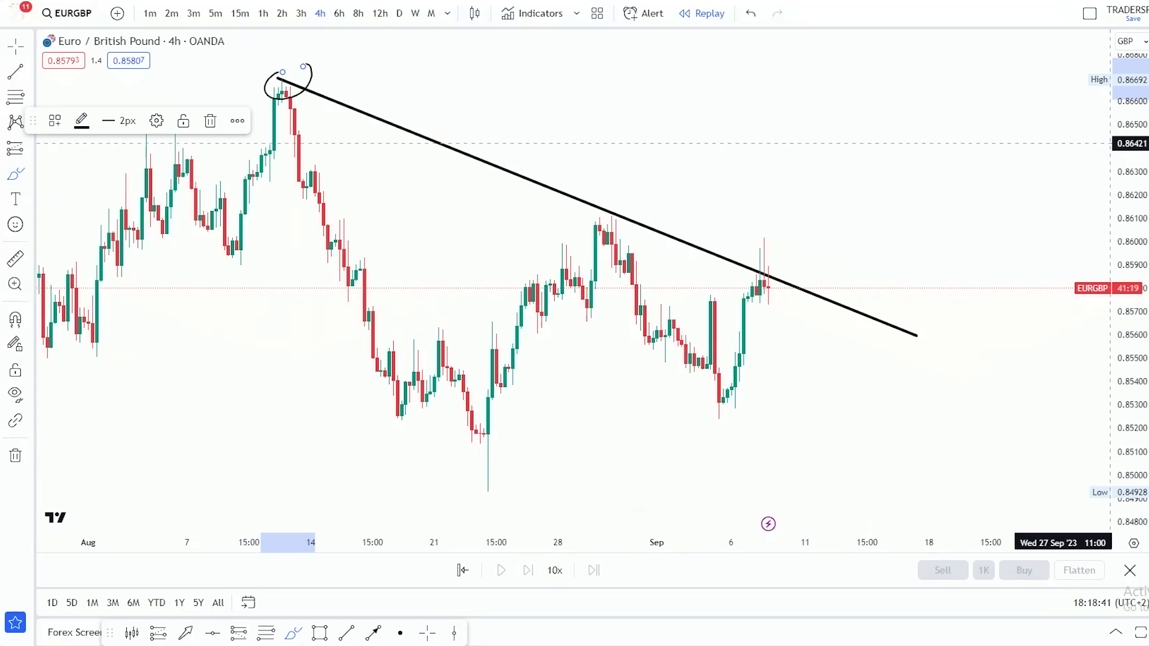
drag(505, 453, 497, 442)
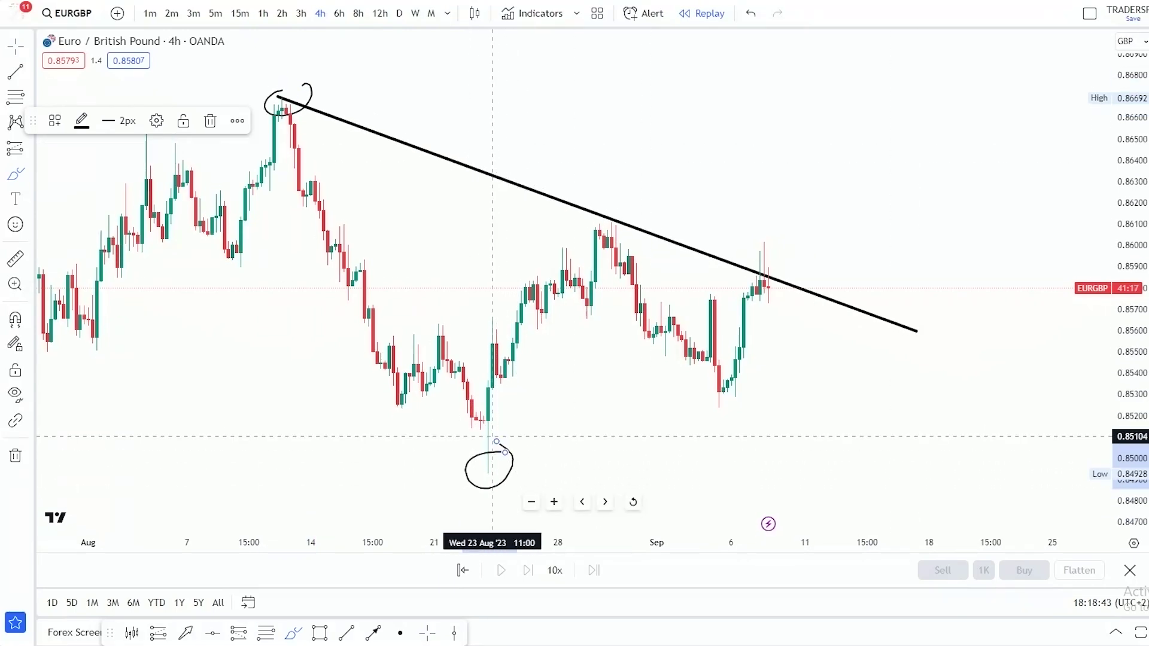
drag(307, 79, 314, 97)
mouse_move(506, 448)
mouse_down()
mouse_move(472, 456)
mouse_move(505, 471)
mouse_up()
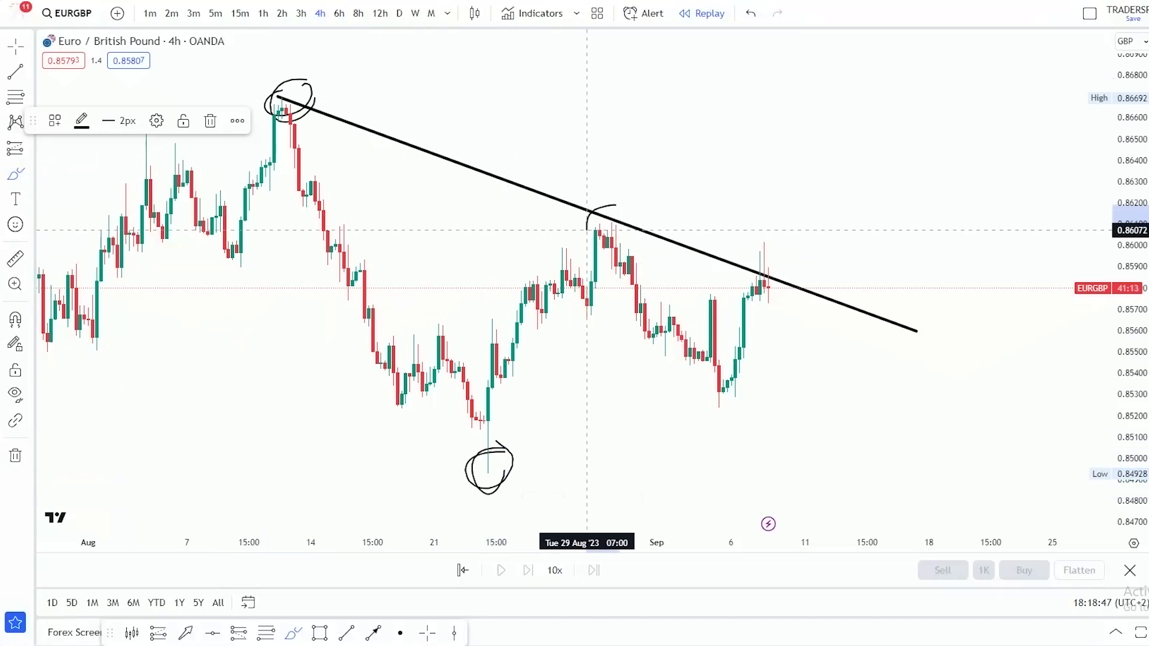
drag(586, 229, 628, 204)
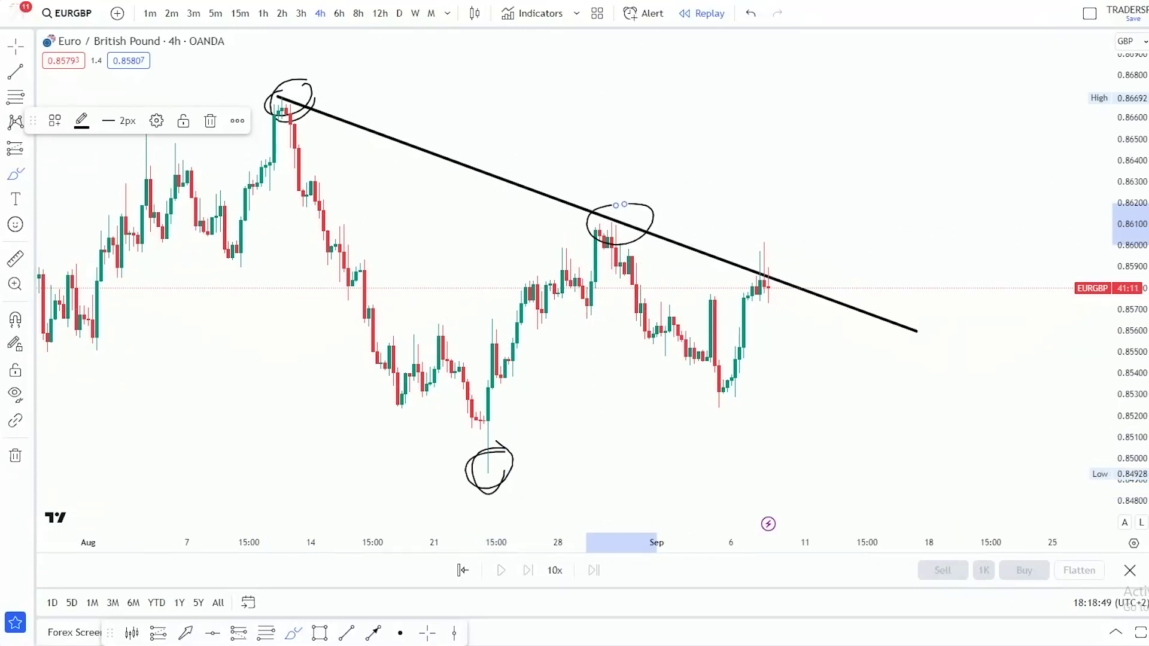
click(28, 46)
click(75, 48)
Draw an arrow from about 0.8567 down to about 0.8454, and a second one back up to the trend line at the latest candles.
drag(788, 203, 746, 123)
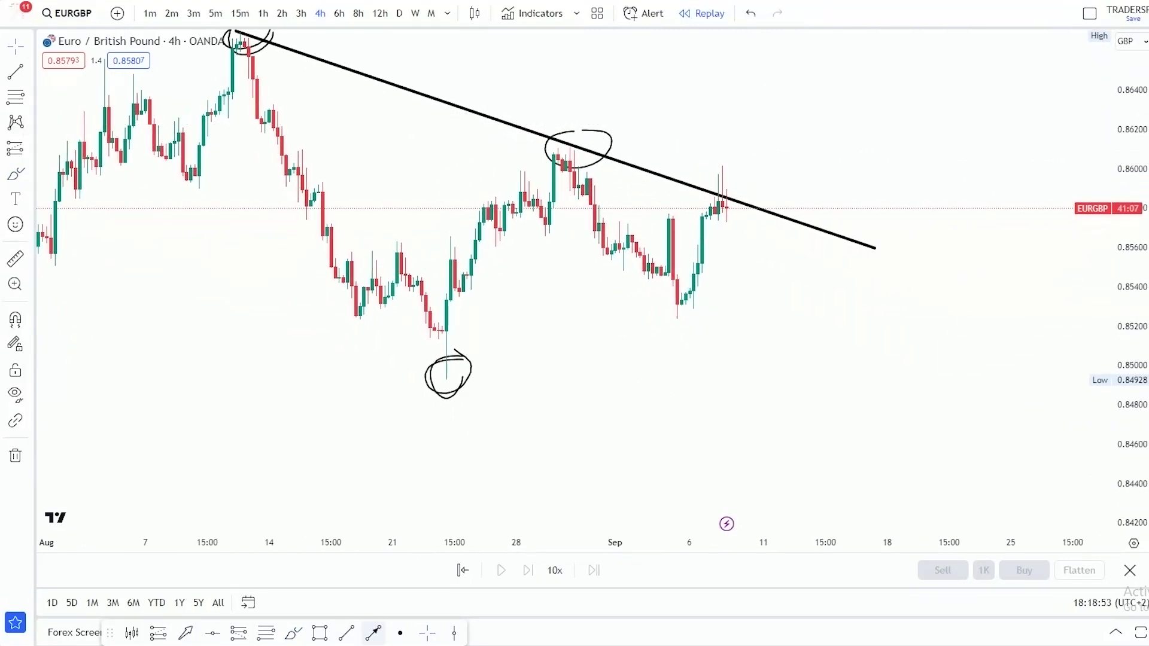
click(373, 633)
click(606, 233)
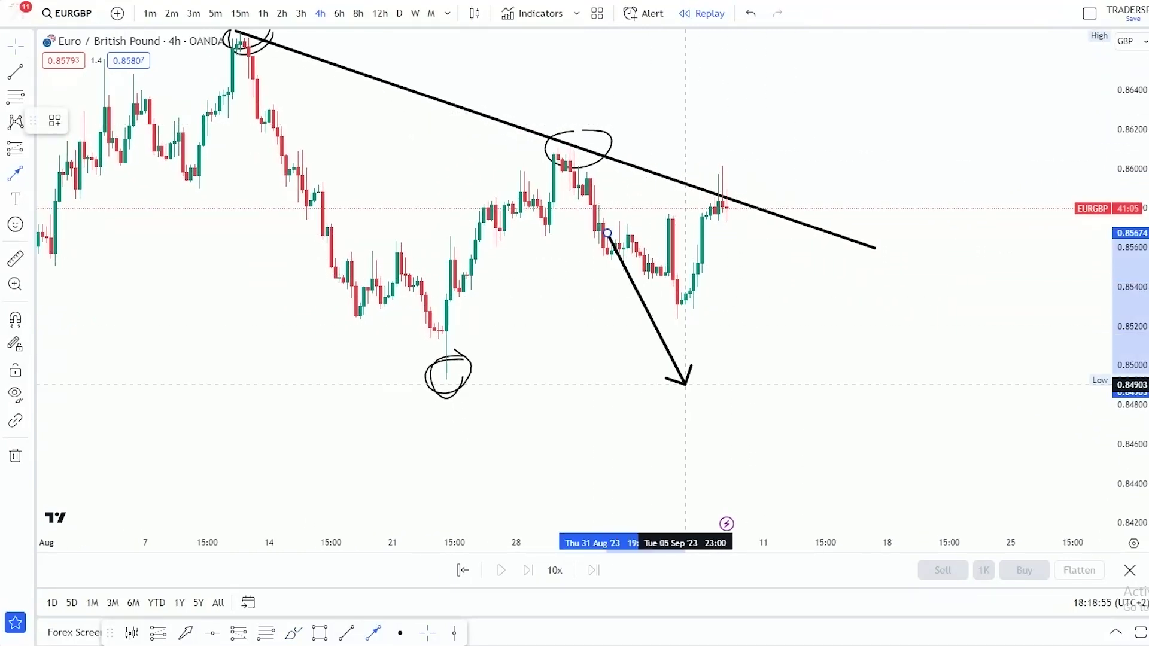
click(699, 456)
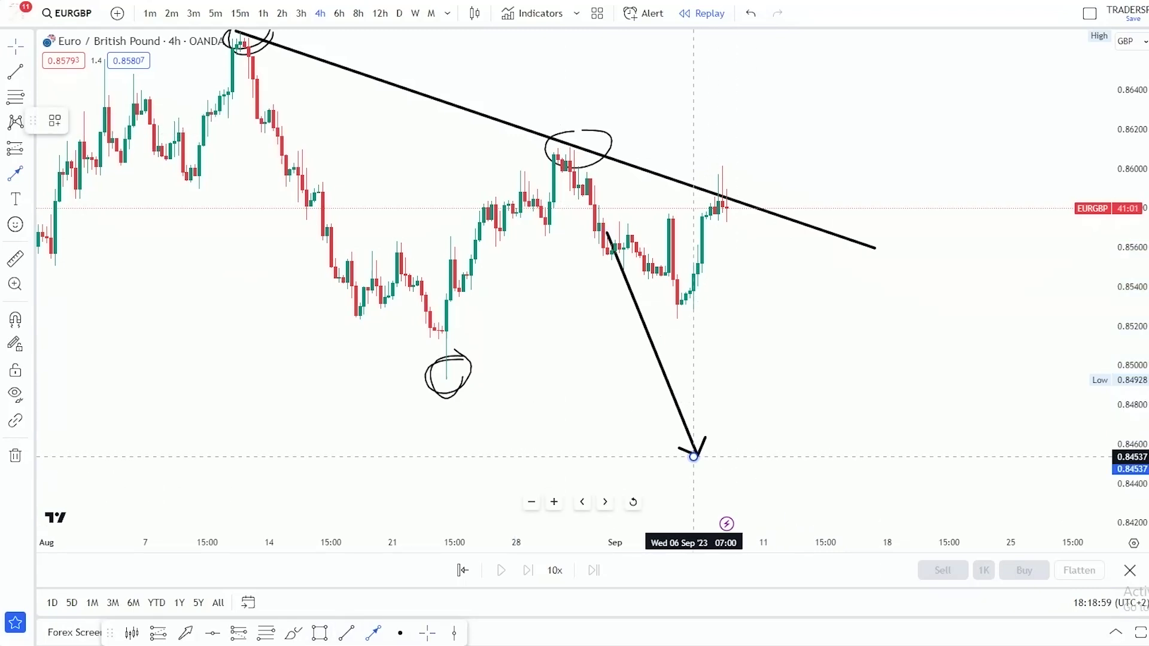
click(725, 197)
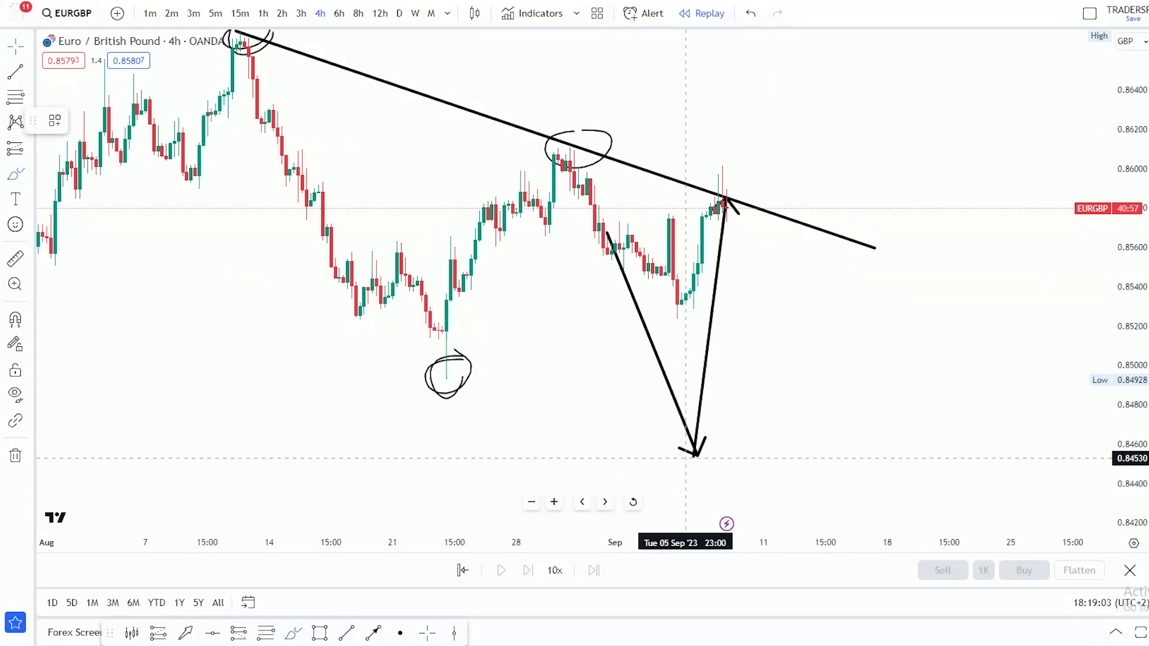
Circle the low between the two arrows and sketch freehand arrows pointing at it and at the trend line's crossing with the latest candles.
drag(1130, 257, 1129, 312)
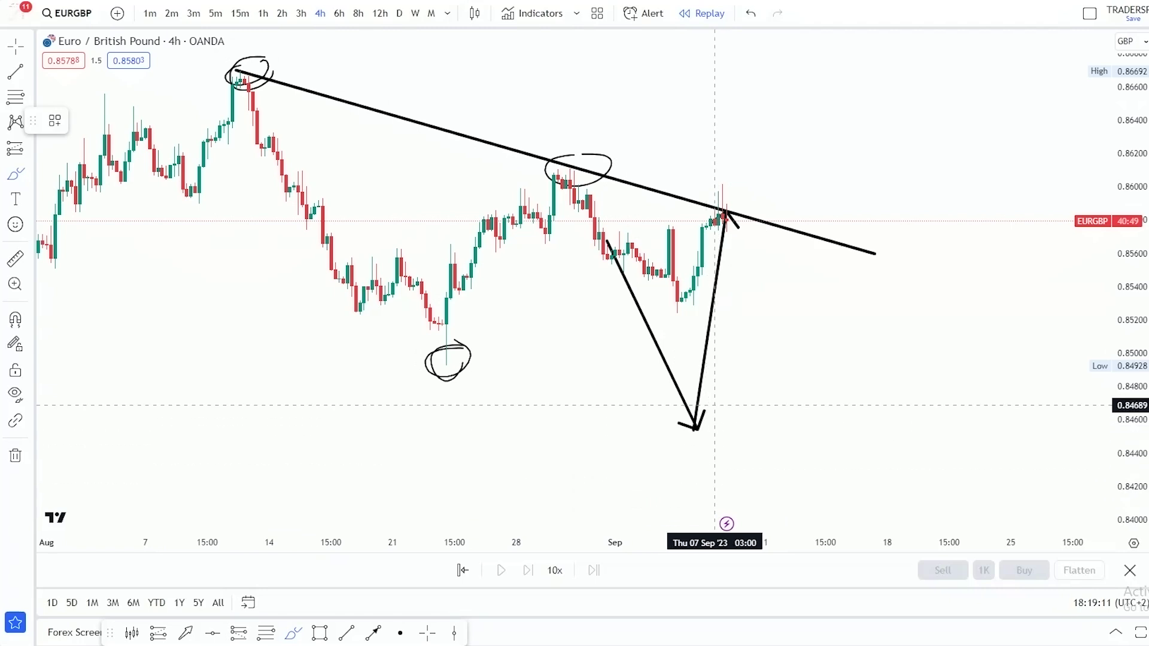
drag(710, 398, 715, 396)
mouse_move(772, 146)
mouse_down()
mouse_move(722, 195)
mouse_move(776, 192)
mouse_up()
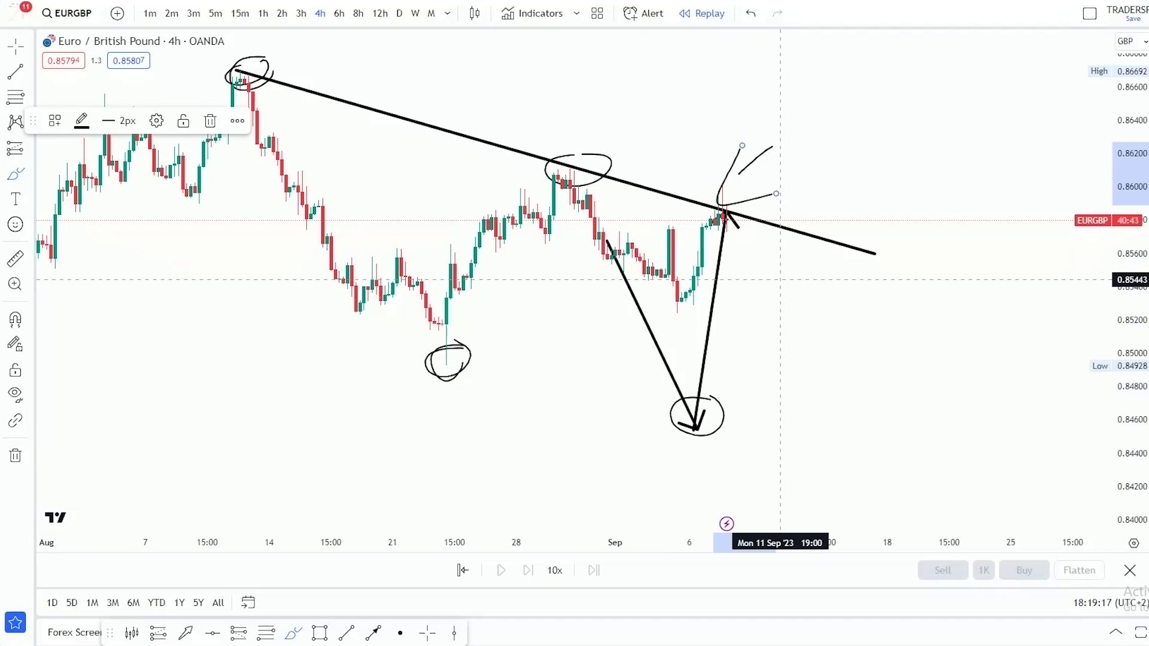
mouse_move(830, 154)
mouse_down()
mouse_move(751, 203)
mouse_move(825, 204)
mouse_up()
drag(665, 454, 618, 490)
drag(646, 448, 693, 440)
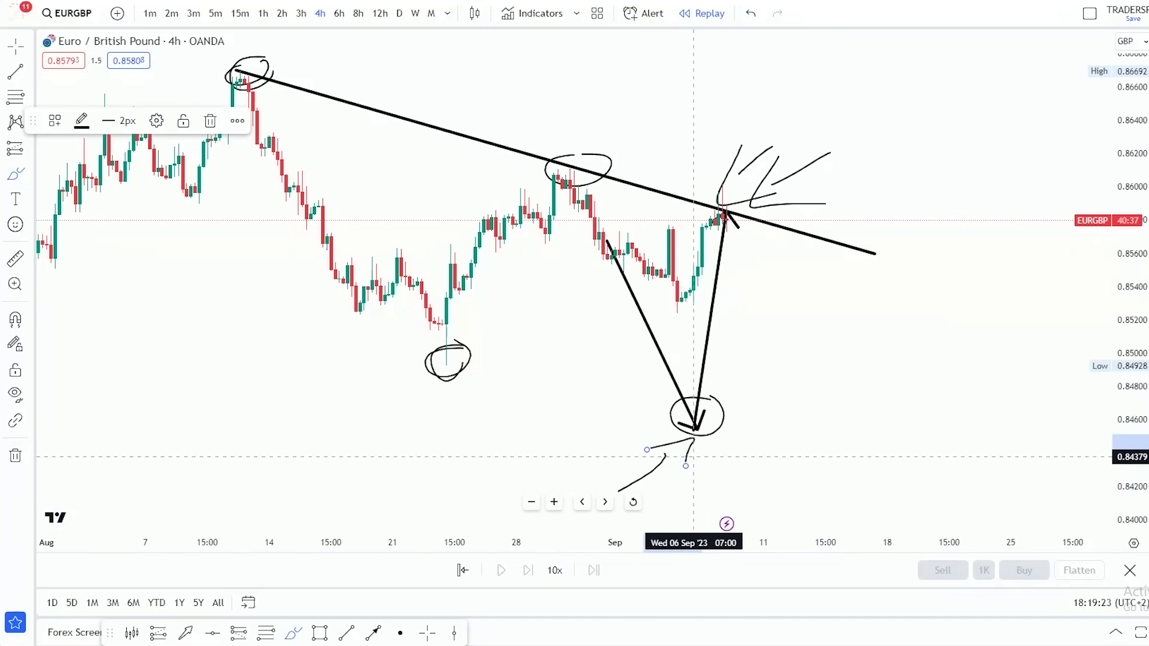
Remove all drawings and draw a descending trend line from the mid-August high past the latest candles to about 0.8573.
click(15, 456)
click(78, 453)
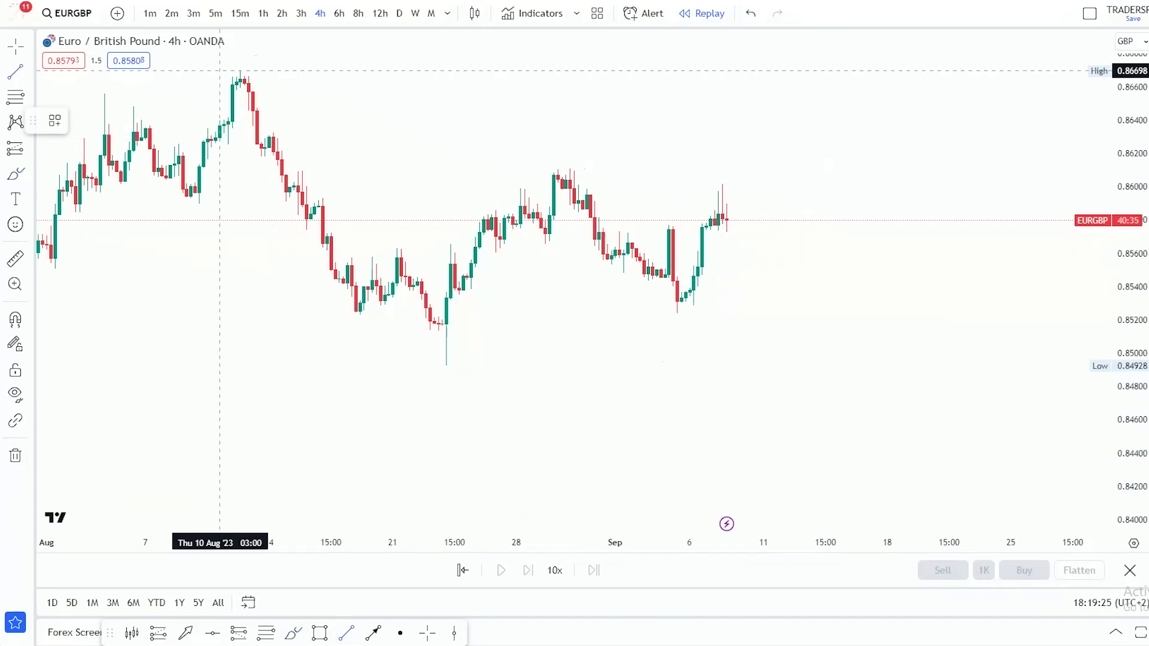
click(237, 67)
click(801, 232)
click(652, 225)
drag(698, 394, 644, 405)
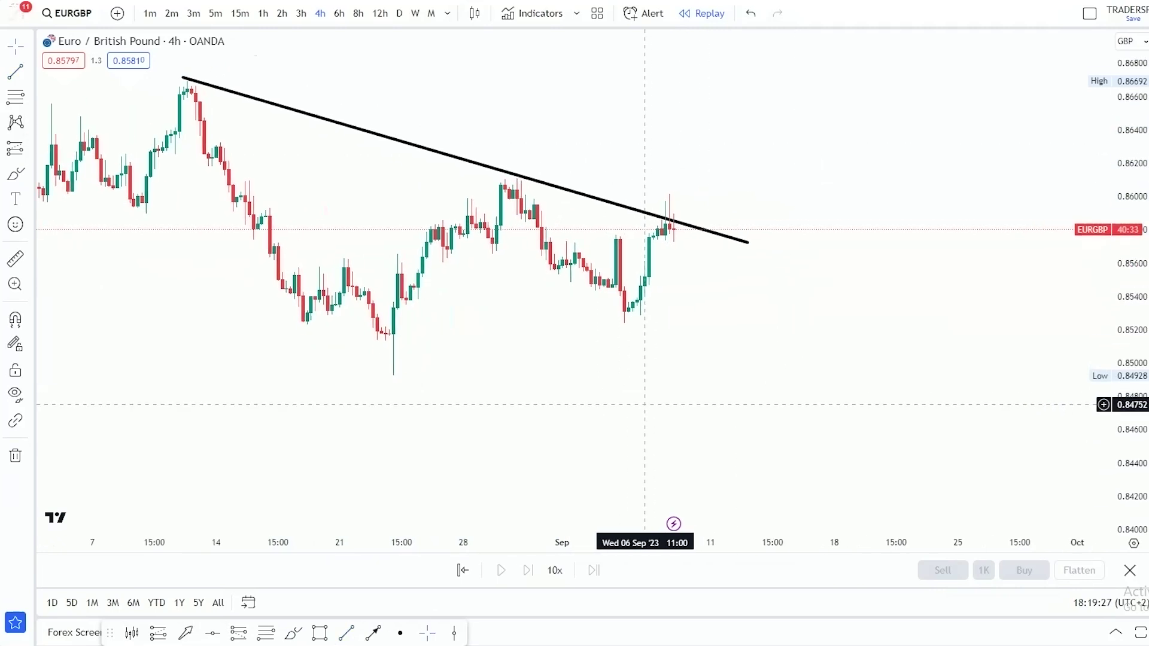
click(373, 633)
click(611, 277)
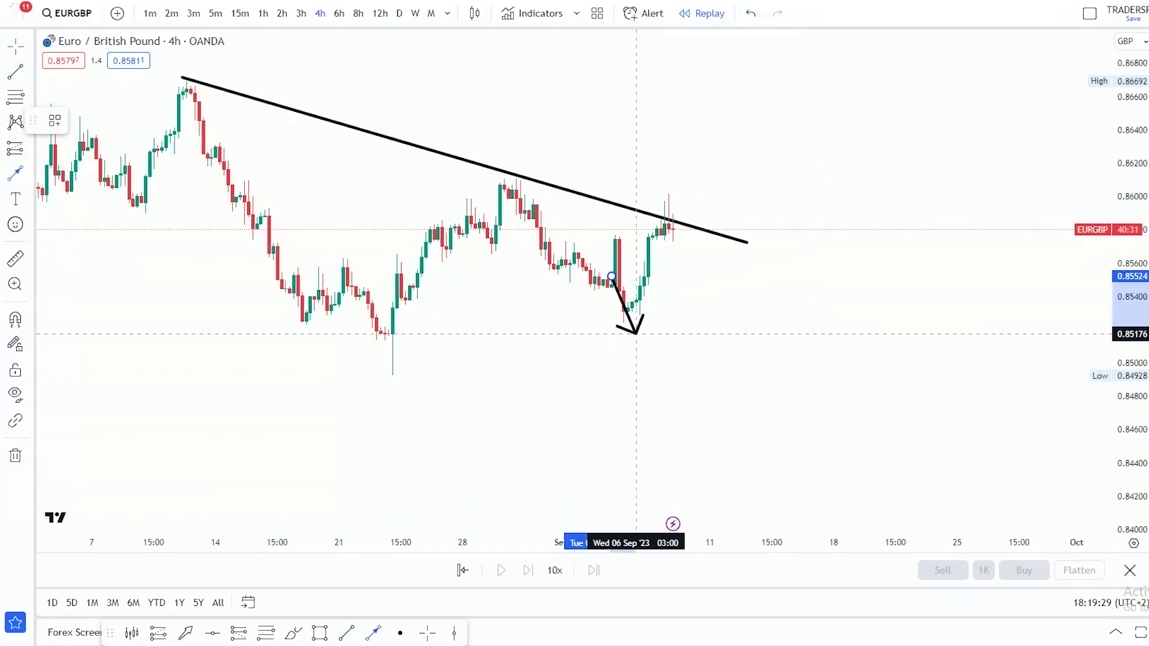
click(656, 432)
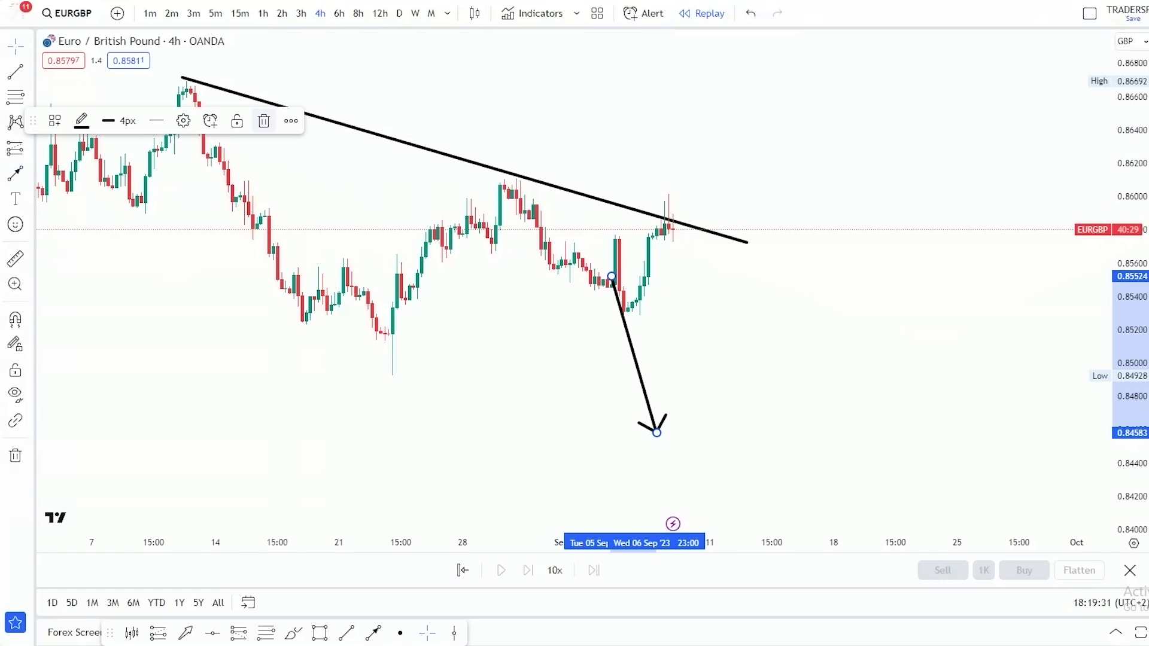
click(264, 120)
Sketch a freehand brush arrow pointing at the trend line's touch of the late-August high.
drag(557, 102, 625, 90)
click(293, 633)
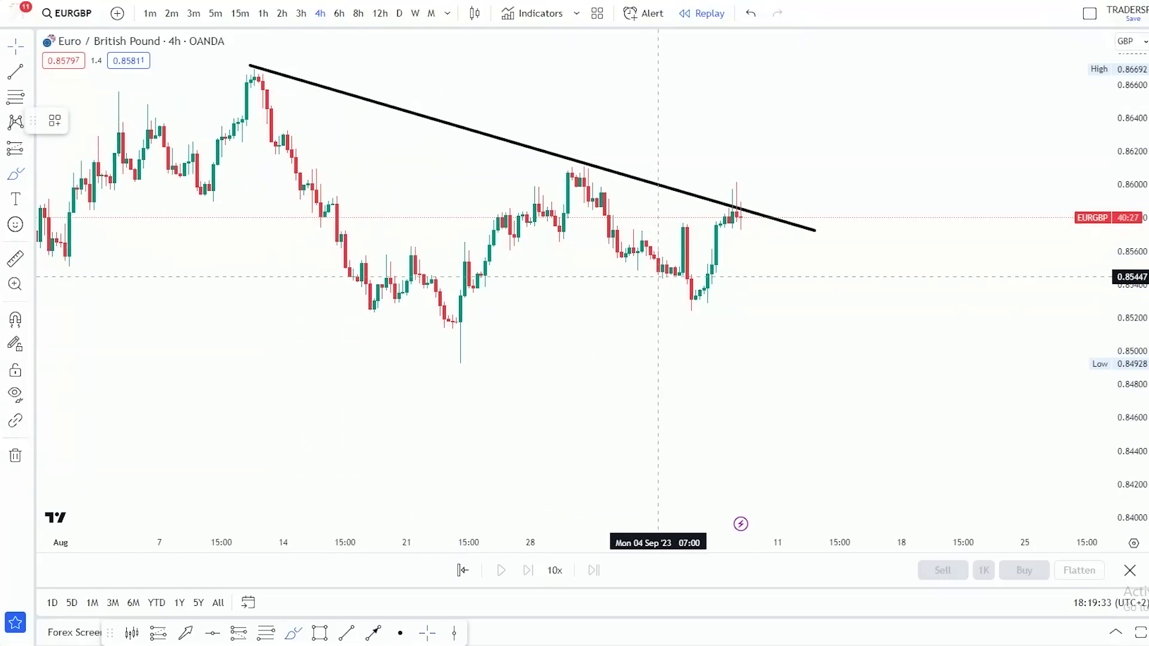
mouse_move(781, 152)
mouse_down()
mouse_move(267, 38)
mouse_move(452, 362)
mouse_move(777, 152)
mouse_move(755, 144)
mouse_up()
click(210, 121)
scroll(652, 380, down, 4)
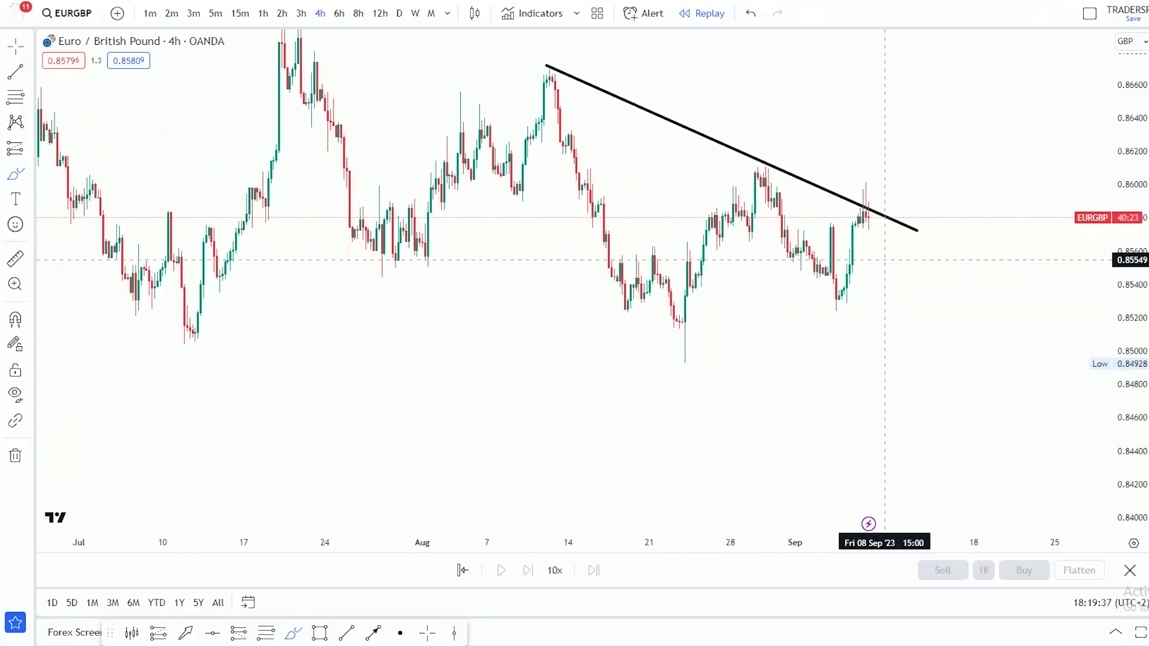
mouse_move(835, 121)
mouse_down()
mouse_move(756, 159)
mouse_move(764, 133)
mouse_move(782, 169)
mouse_up()
click(29, 46)
click(66, 47)
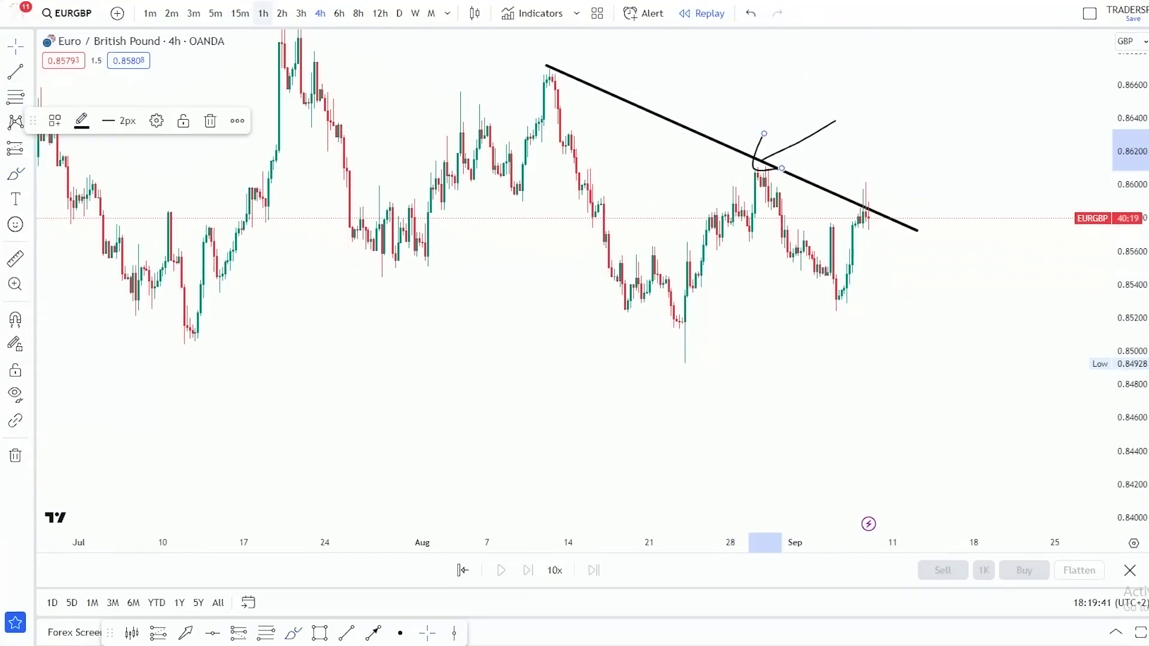
Switch the chart to the 1-hour timeframe and examine the price history back to May.
click(262, 13)
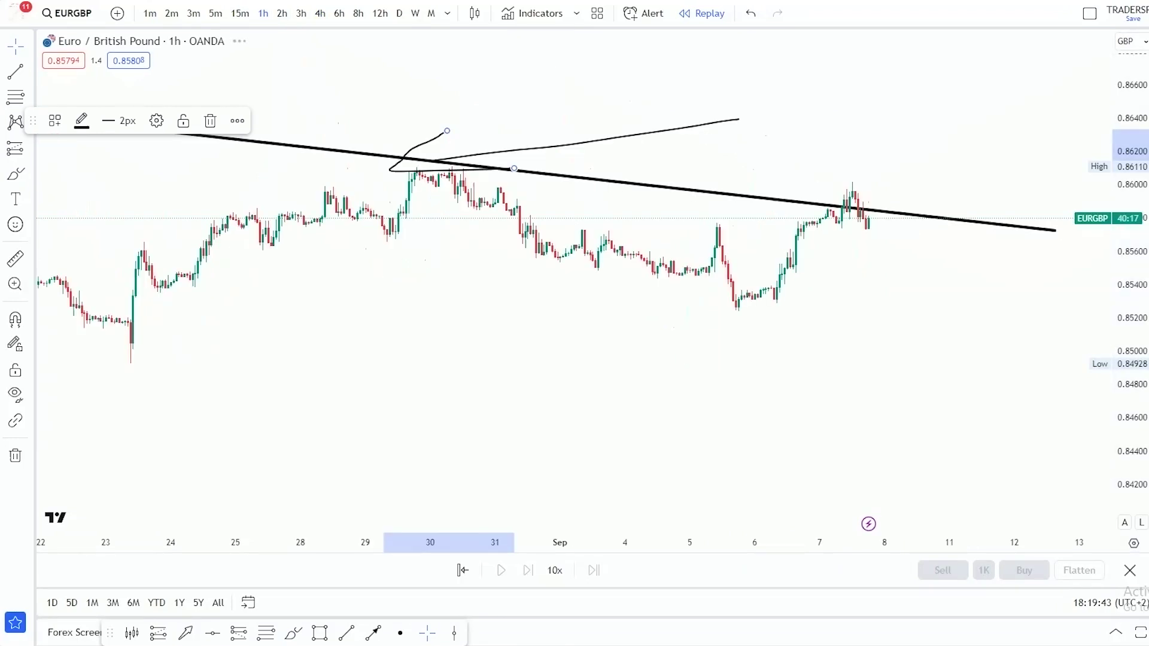
scroll(674, 336, down, 10)
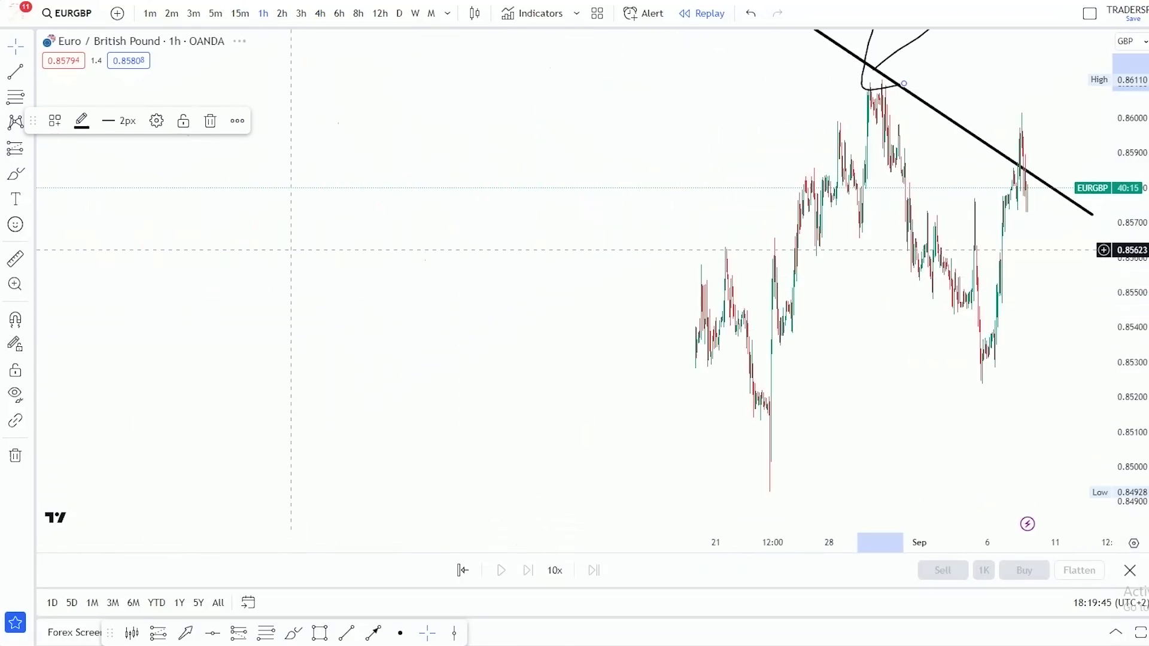
drag(291, 249, 722, 274)
drag(858, 200, 1107, 187)
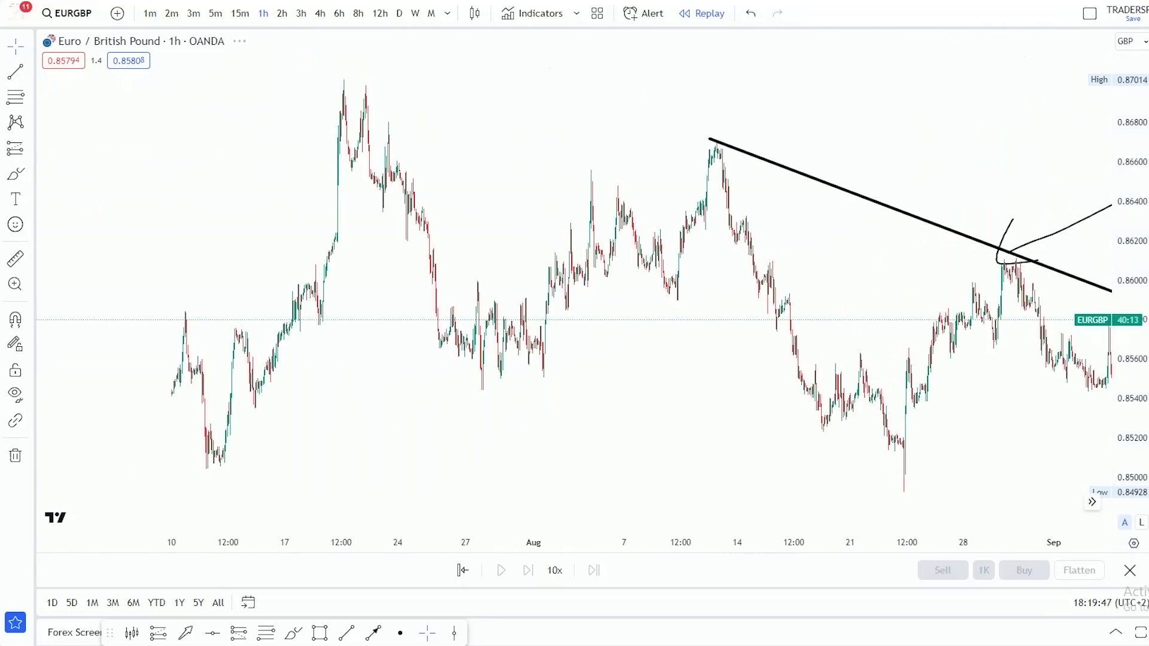
drag(359, 355, 651, 355)
drag(491, 293, 698, 243)
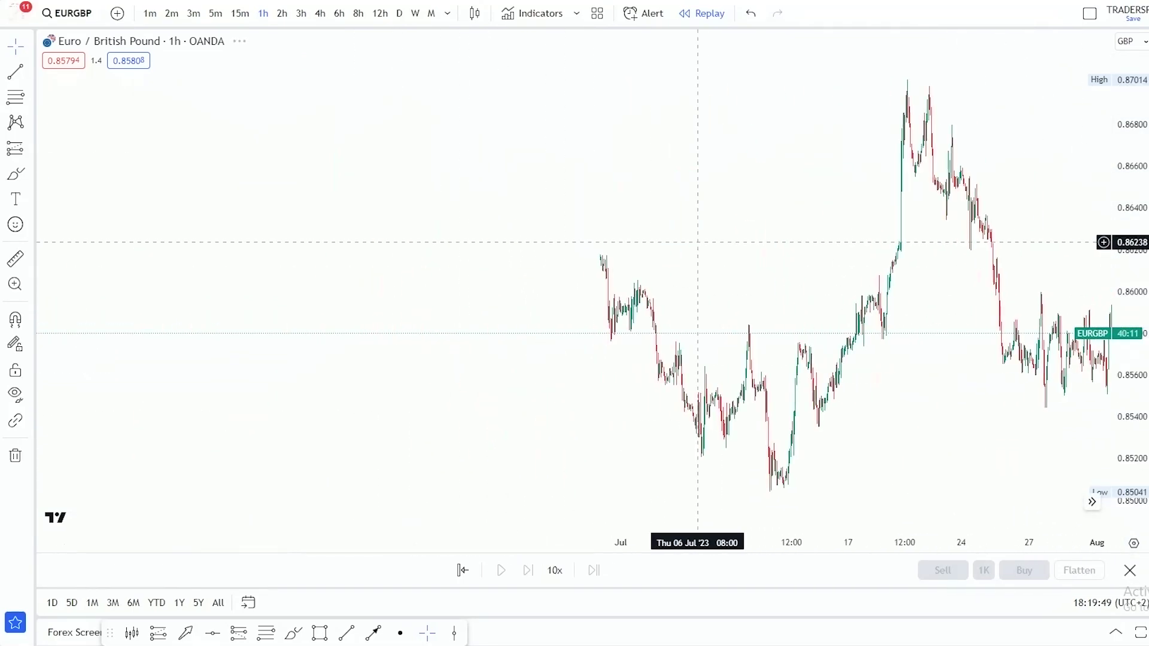
drag(536, 329, 867, 202)
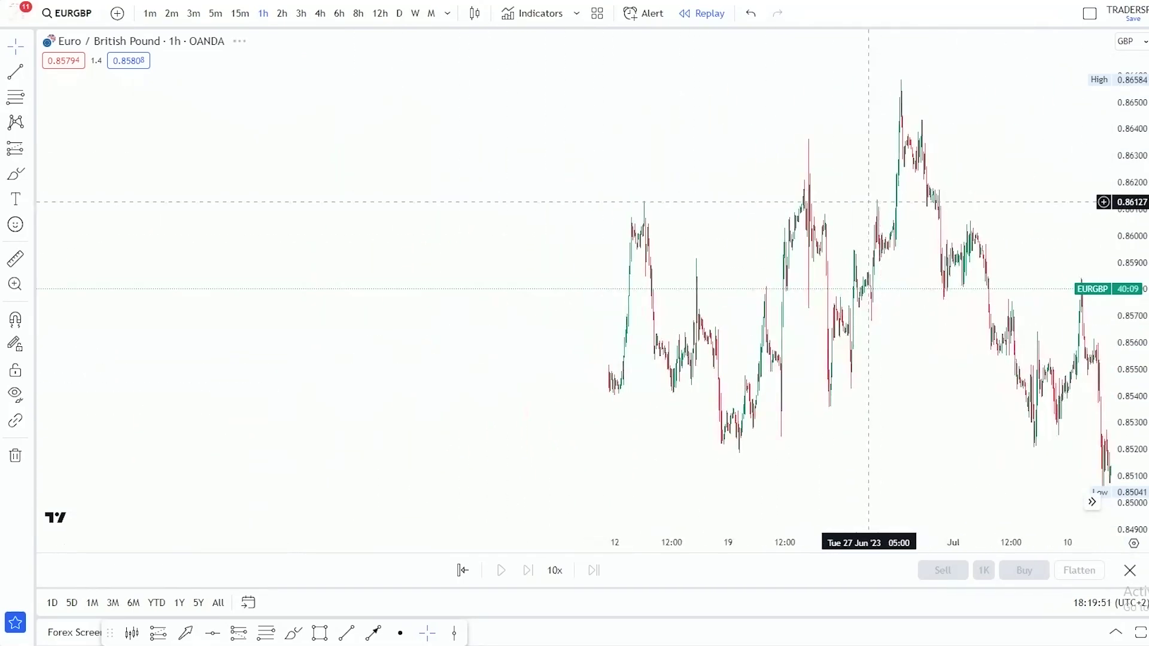
scroll(1044, 281, down, 5)
scroll(1044, 280, down, 4)
drag(727, 194, 591, 239)
drag(1019, 277, 595, 251)
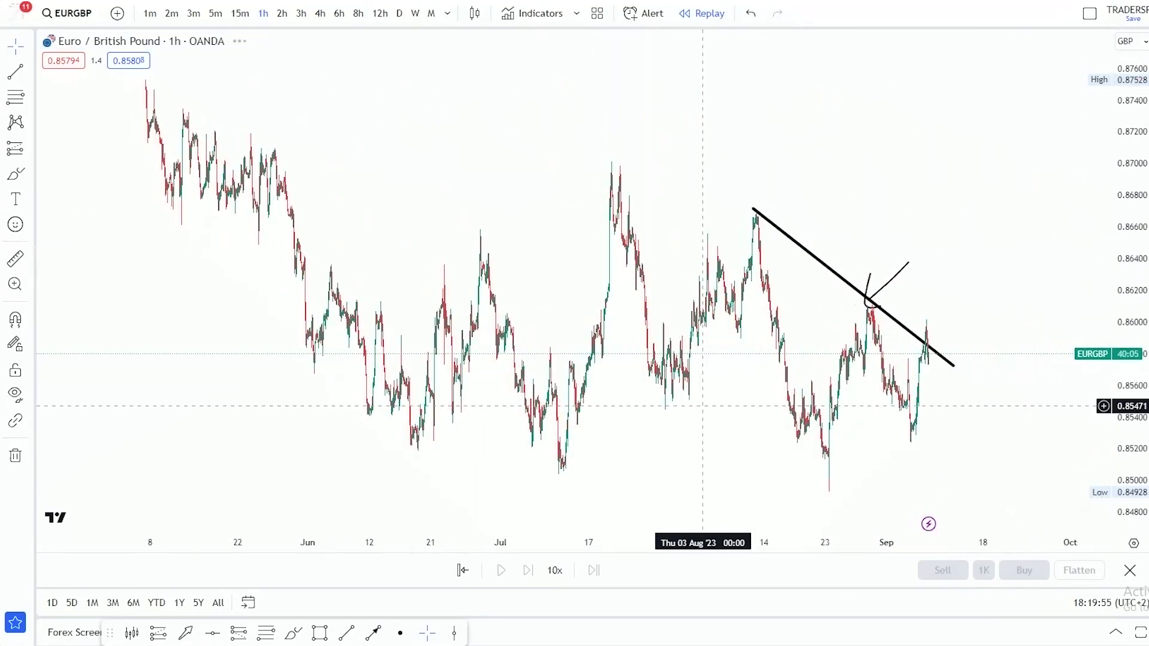
Circle the 11 August high and the successive swing lows and highs down to the 15 August low with the brush.
scroll(725, 400, up, 6)
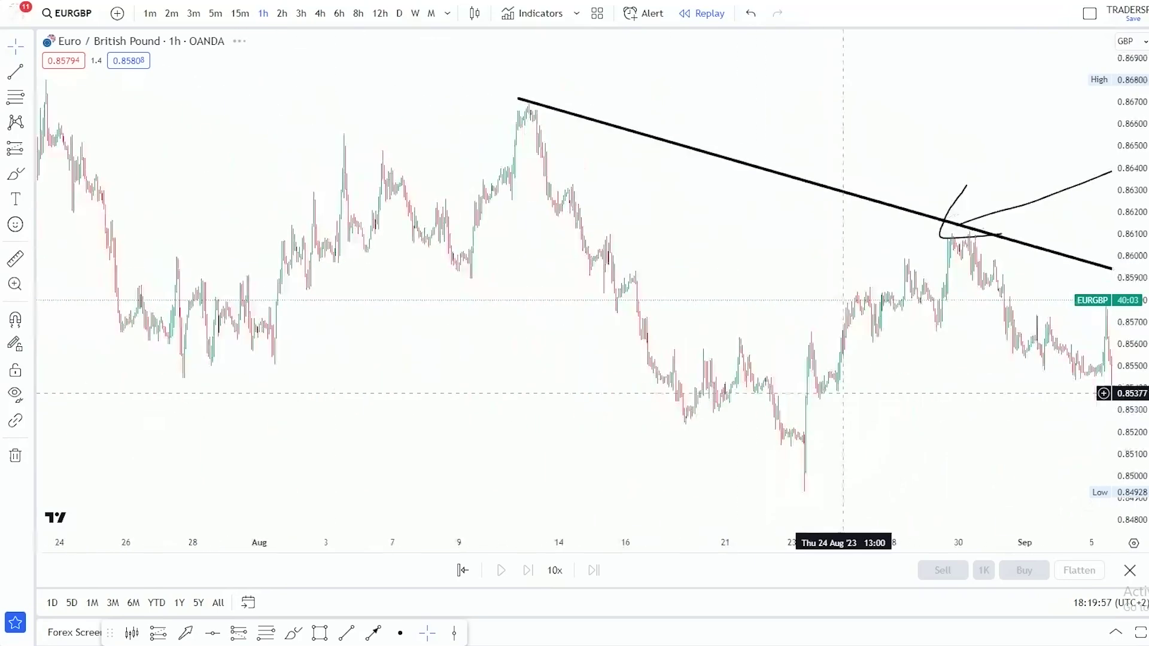
scroll(705, 438, up, 1)
drag(404, 287, 796, 206)
drag(605, 239, 759, 285)
drag(1130, 314, 1130, 243)
drag(802, 227, 722, 269)
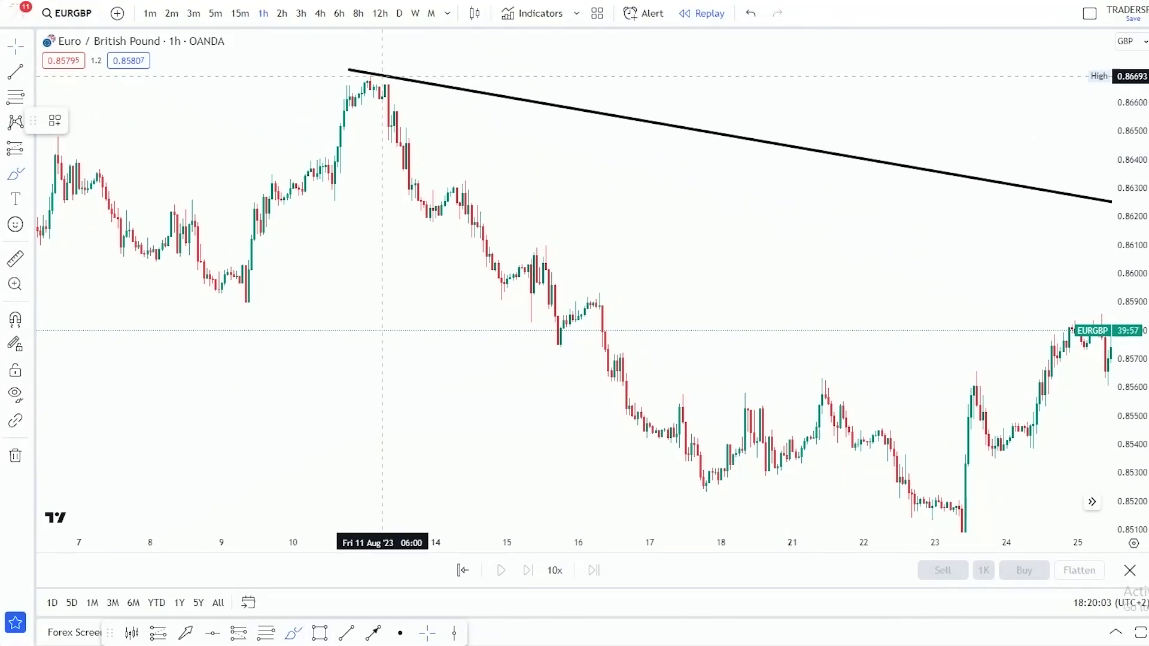
click(371, 71)
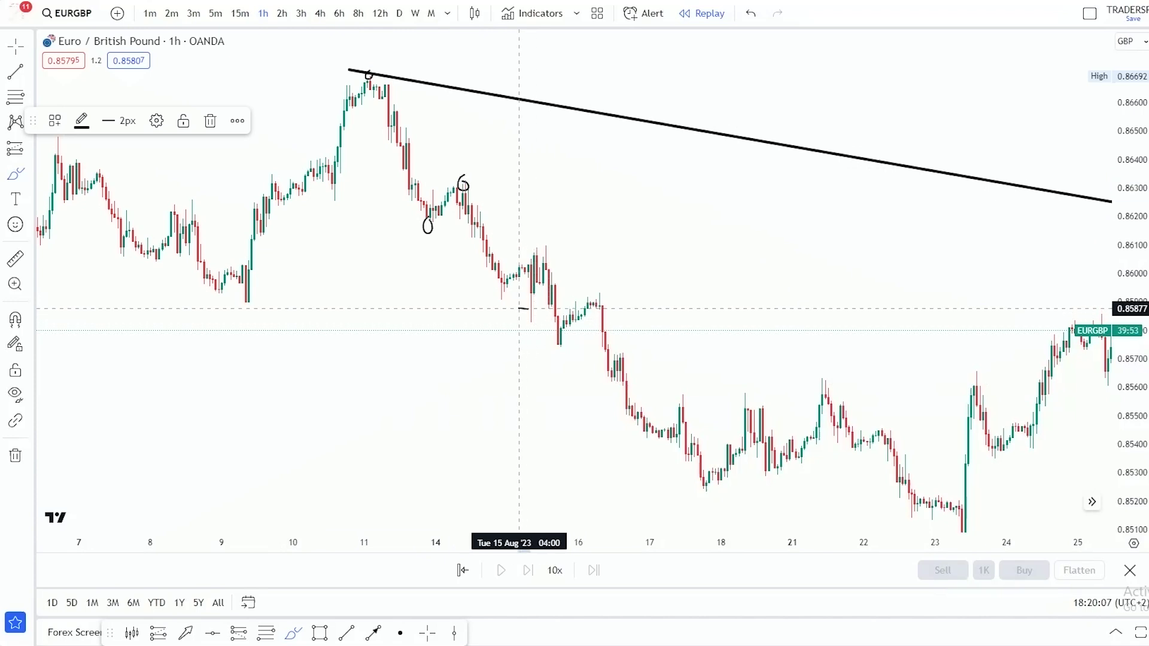
drag(554, 237, 554, 239)
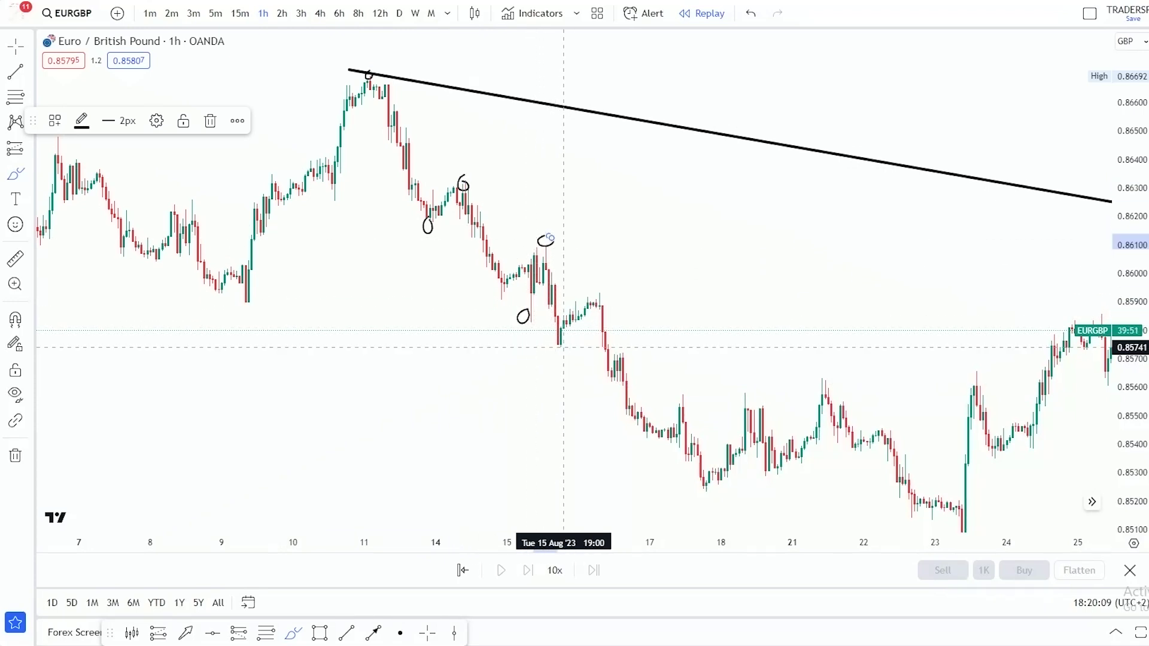
drag(558, 344, 556, 357)
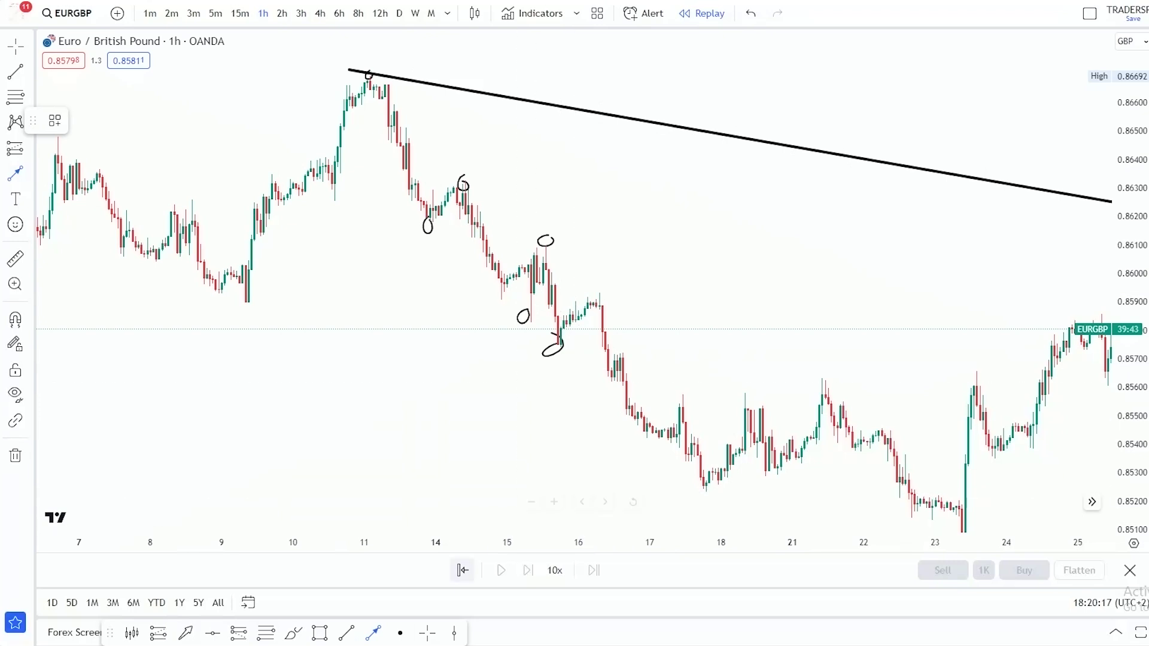
Start a bar replay of the 1-hour chart from 16 August 2023, 05:00.
click(463, 571)
click(592, 423)
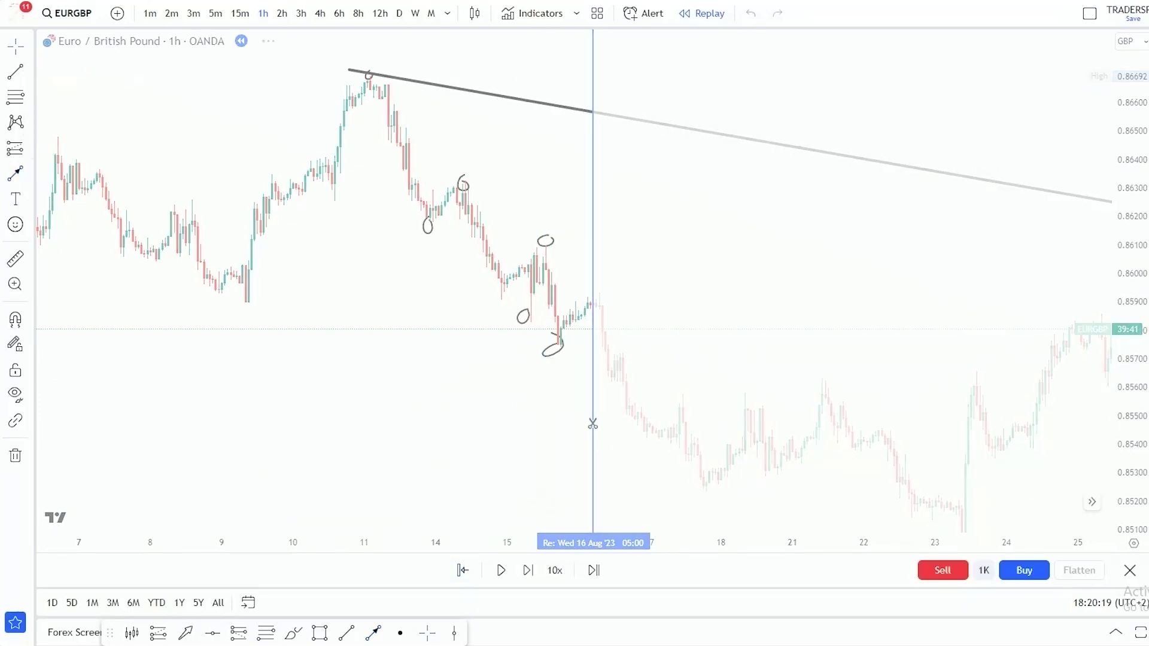
scroll(835, 385, up, 6)
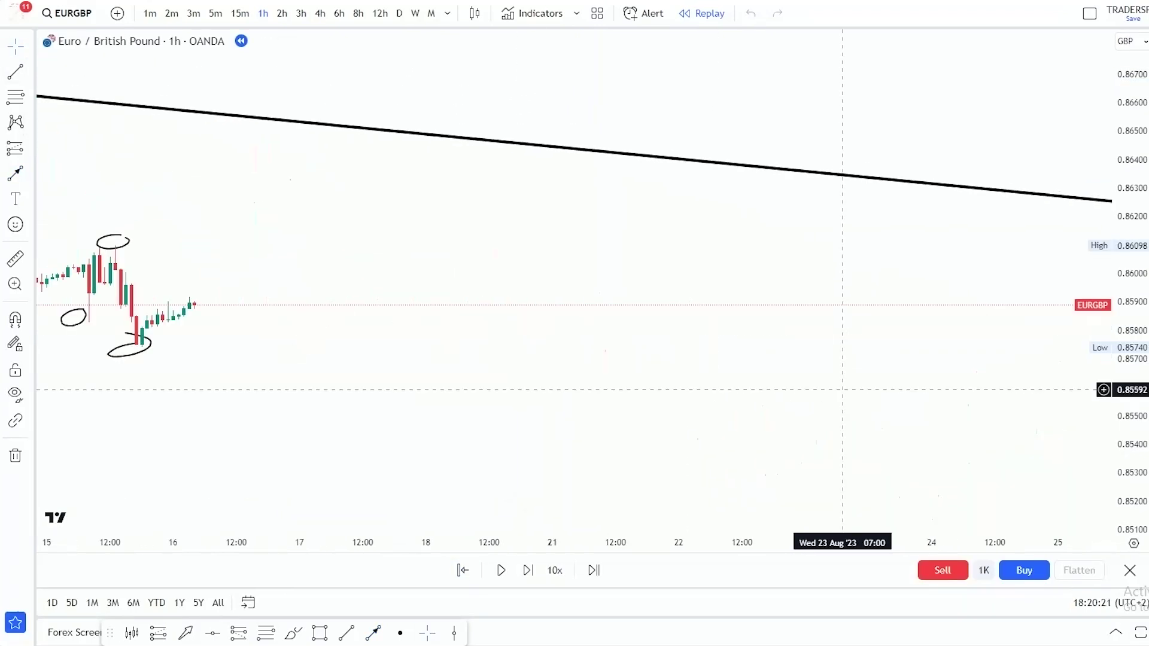
drag(420, 387, 802, 365)
scroll(631, 267, down, 1)
drag(1129, 365, 1130, 252)
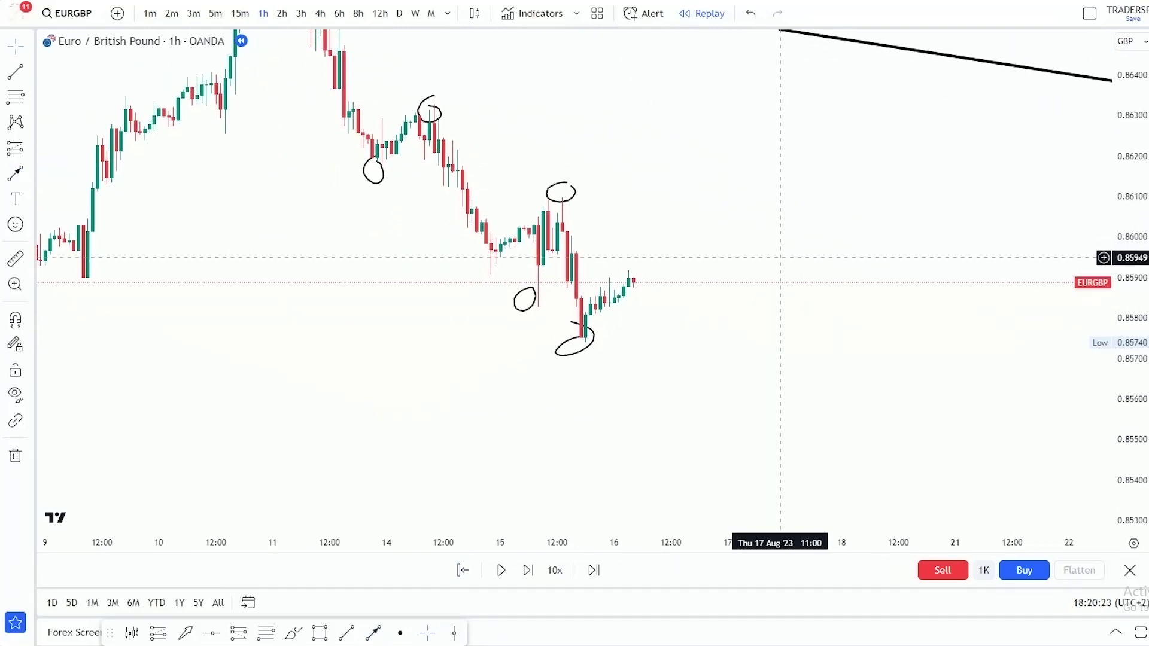
drag(782, 257, 820, 282)
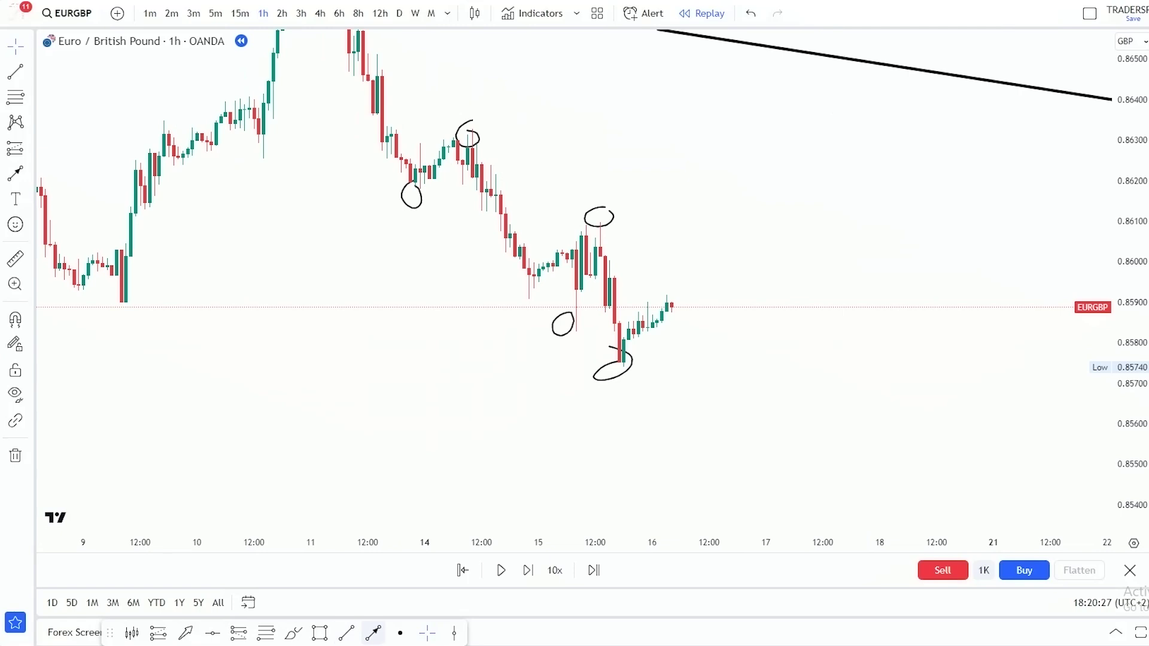
click(373, 633)
drag(695, 258, 695, 258)
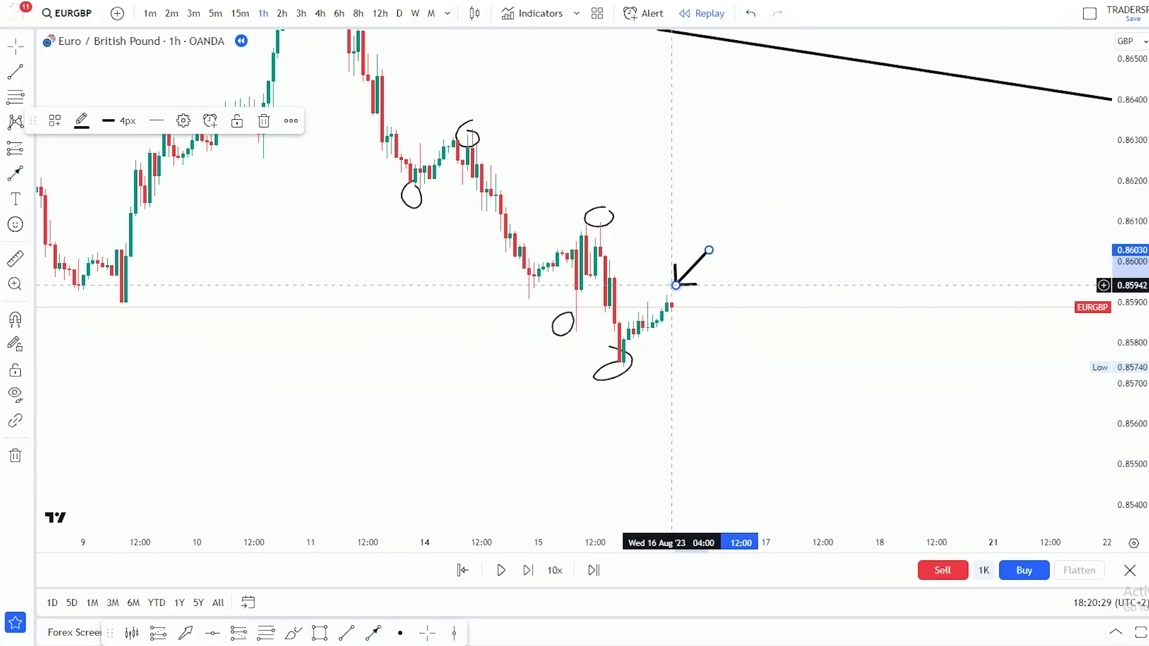
click(264, 120)
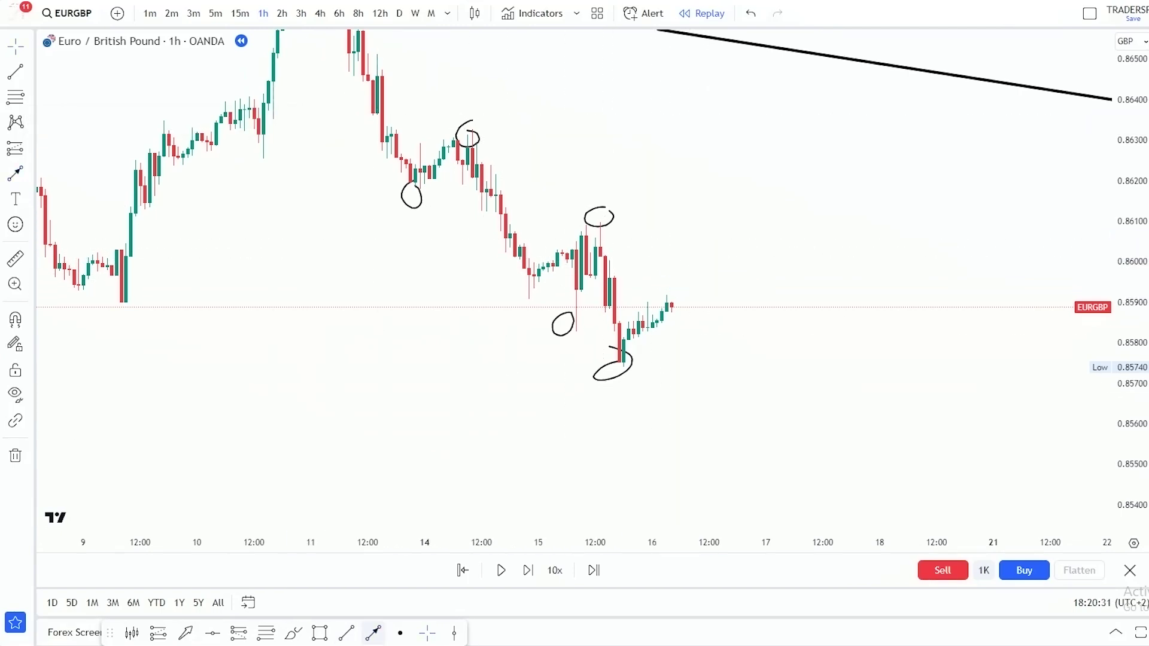
Draw a descending trend line from the circled 14 August high through the 15 August high to about 0.8582.
mouse_move(472, 126)
mouse_down()
mouse_move(718, 320)
mouse_move(600, 239)
mouse_up()
click(236, 120)
drag(473, 127, 742, 335)
click(742, 336)
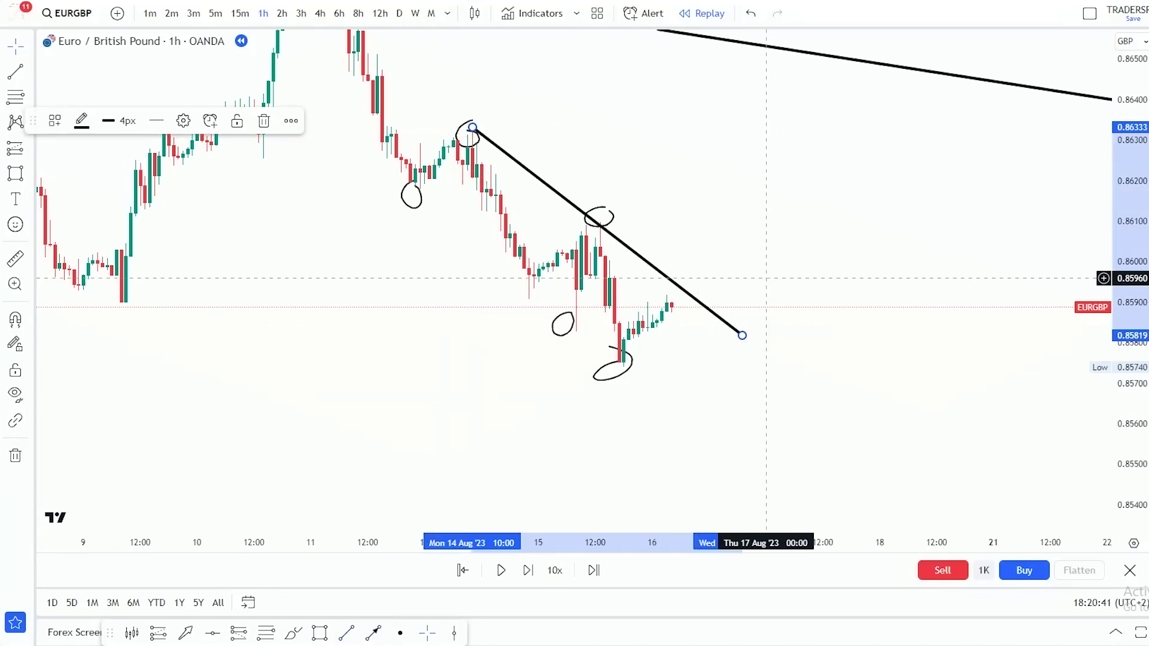
click(765, 273)
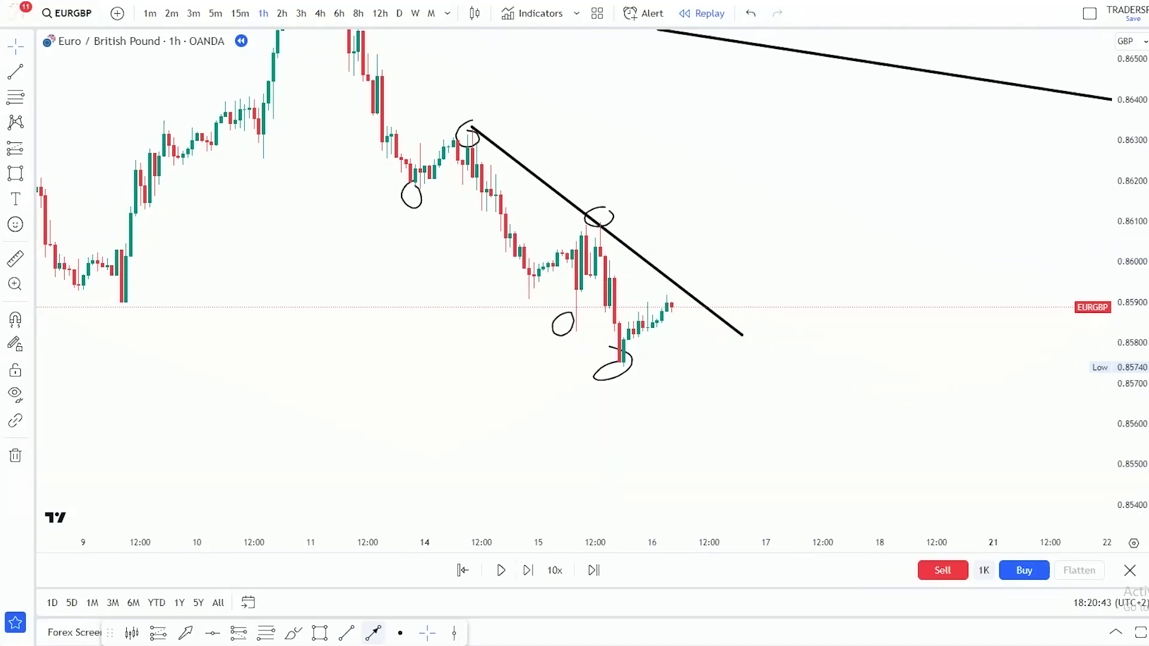
Play the replay forward to about 17 August and examine how price reacts at the short trend line.
click(501, 570)
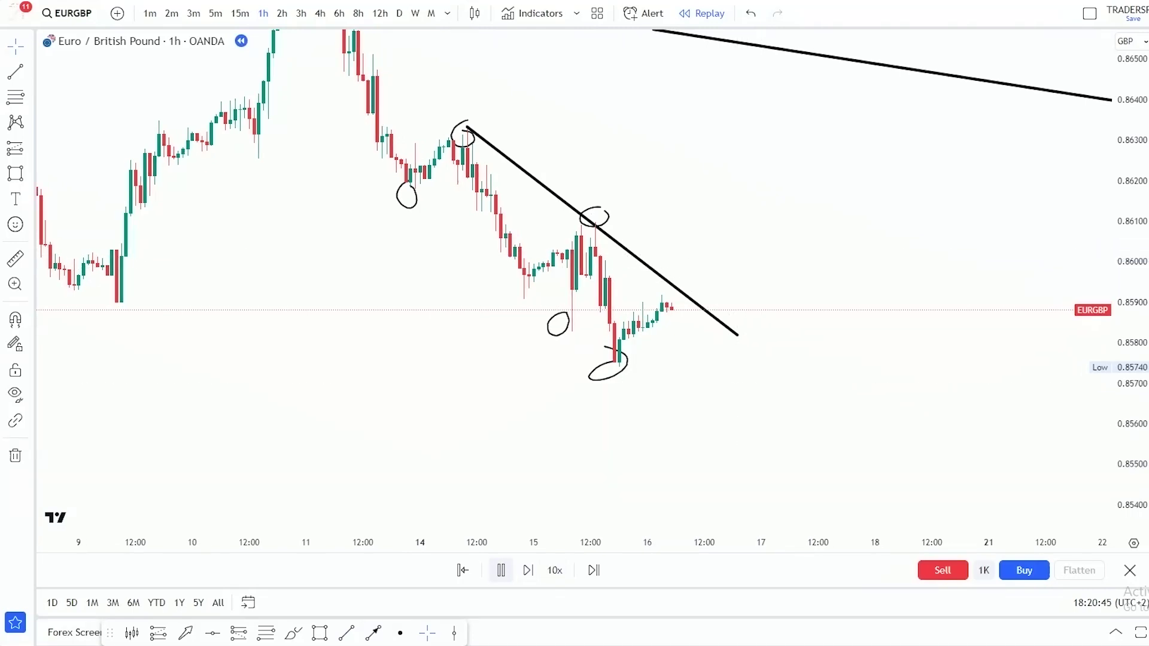
click(501, 570)
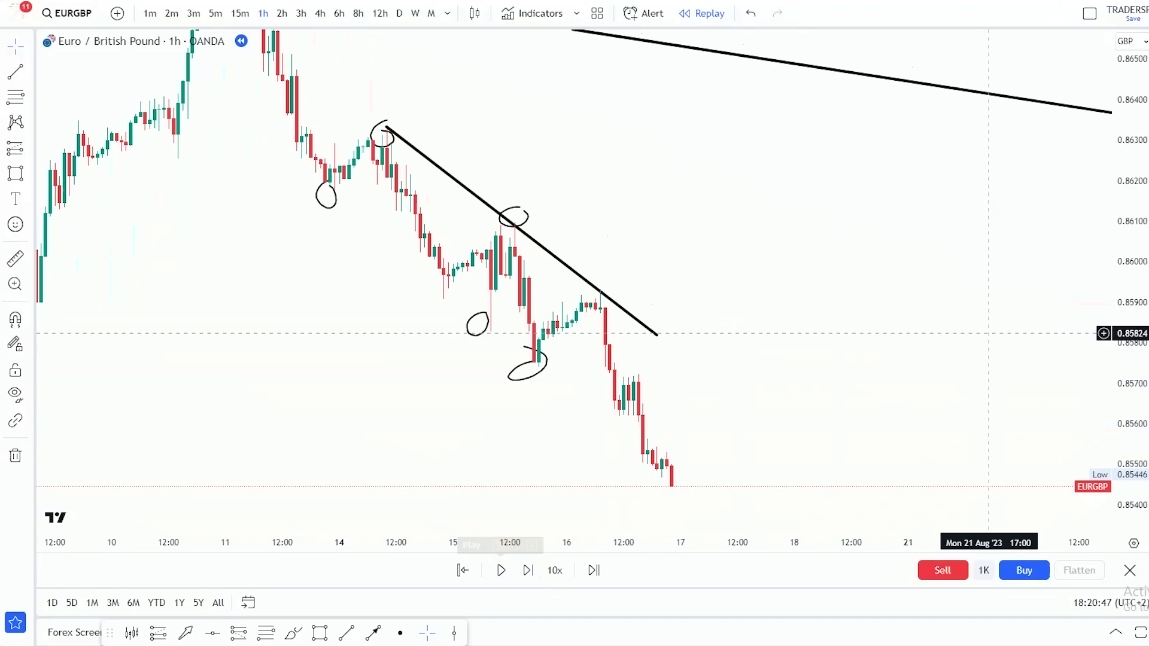
drag(822, 346, 942, 304)
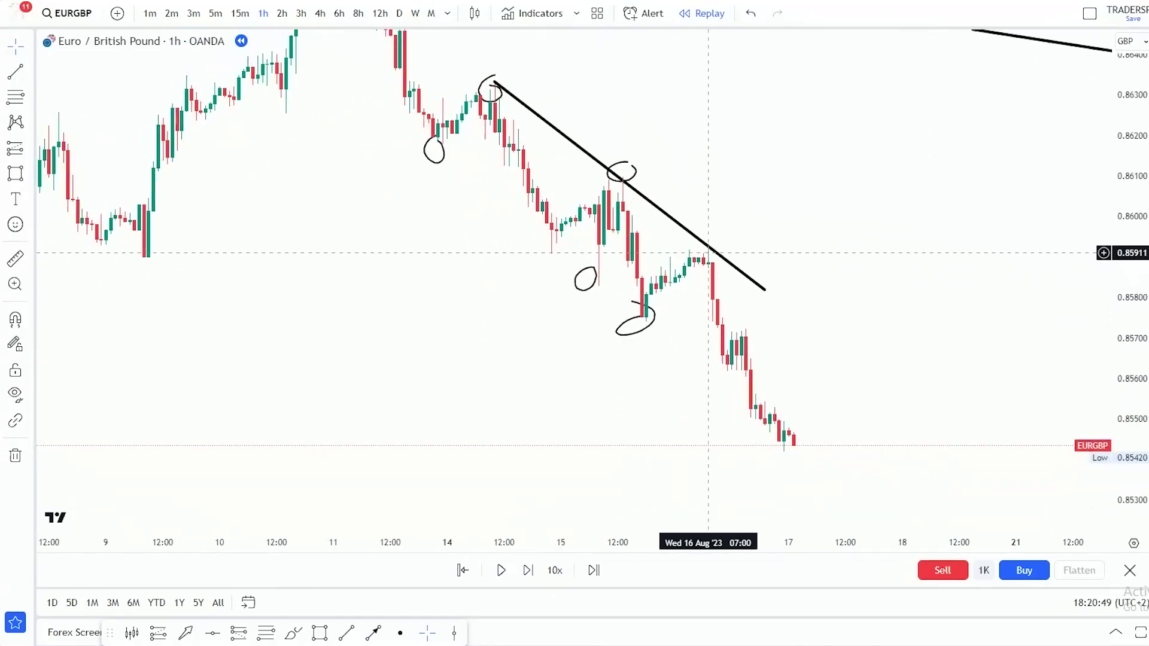
click(373, 633)
click(703, 254)
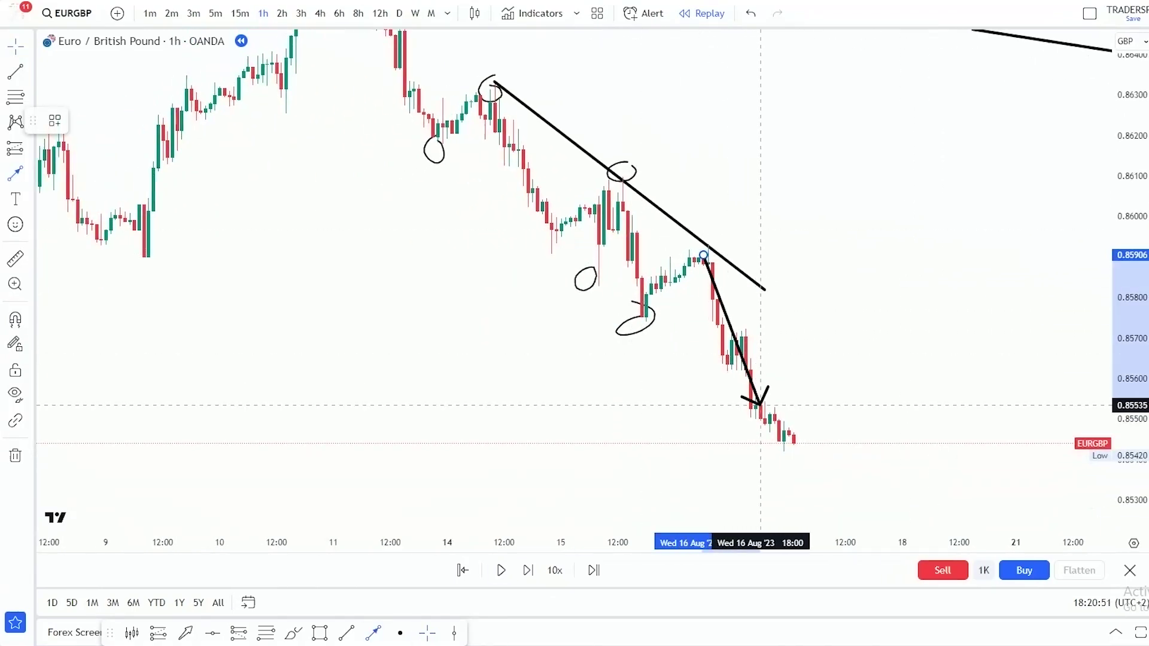
click(760, 406)
key(Delete)
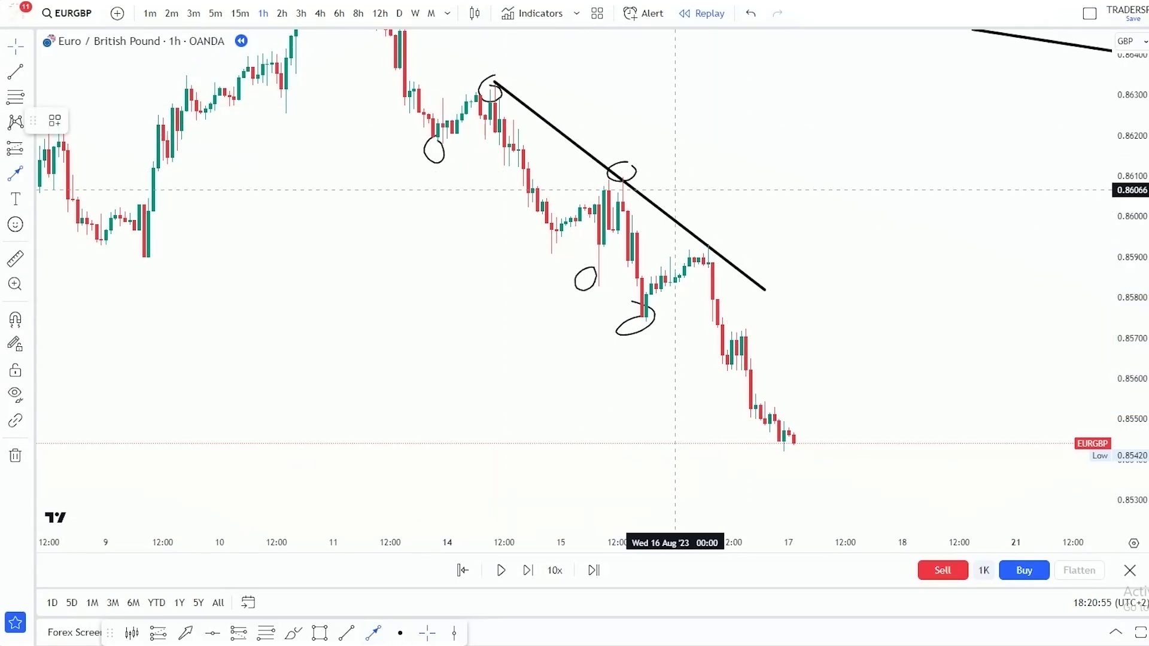
Draw a descending arrow above the short trend line, from about 0.8635 on 15 August to about 0.8587 on 17 August.
drag(646, 75, 860, 238)
drag(935, 301, 862, 329)
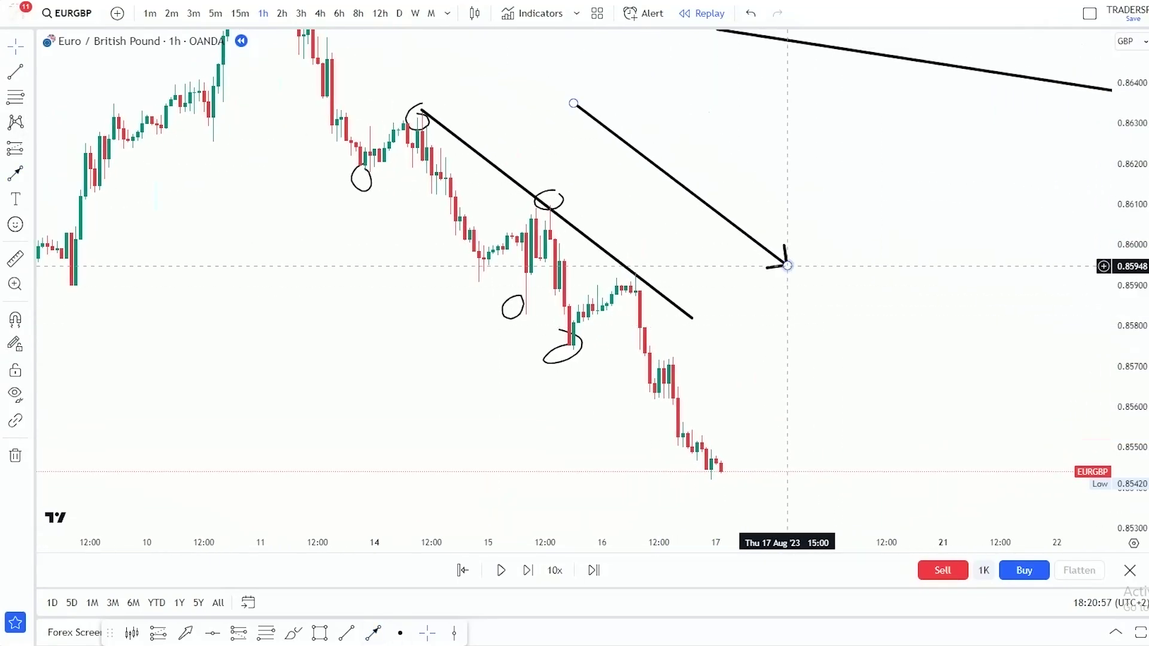
drag(787, 266, 788, 293)
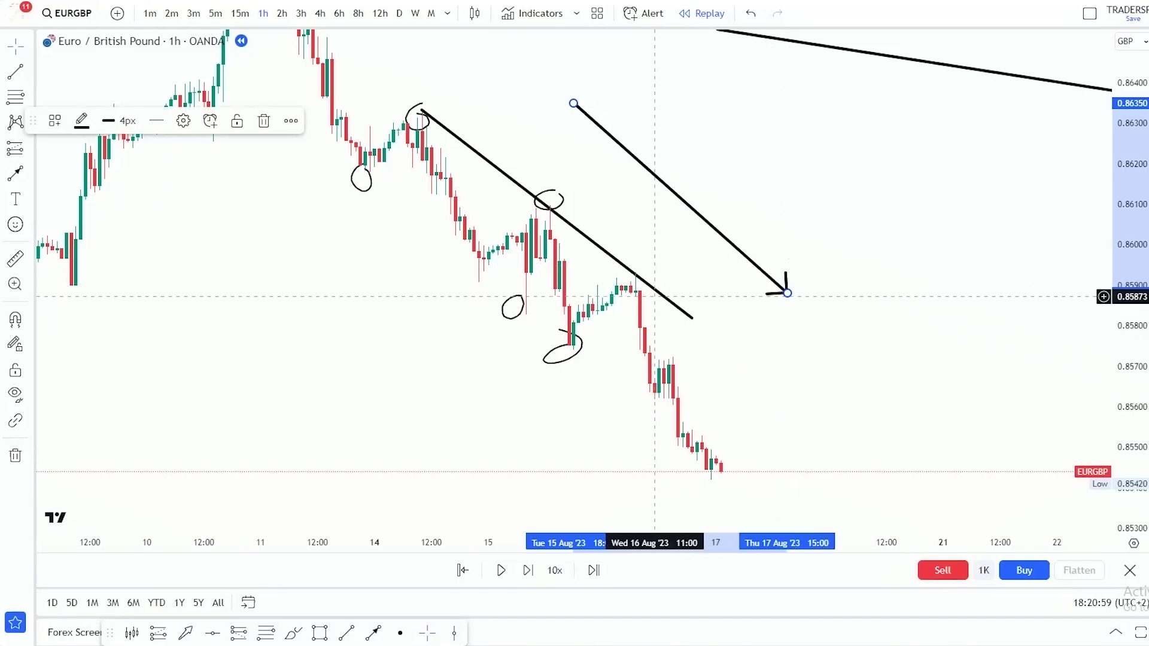
drag(783, 411, 862, 316)
drag(1130, 306, 1129, 221)
drag(586, 58, 606, 138)
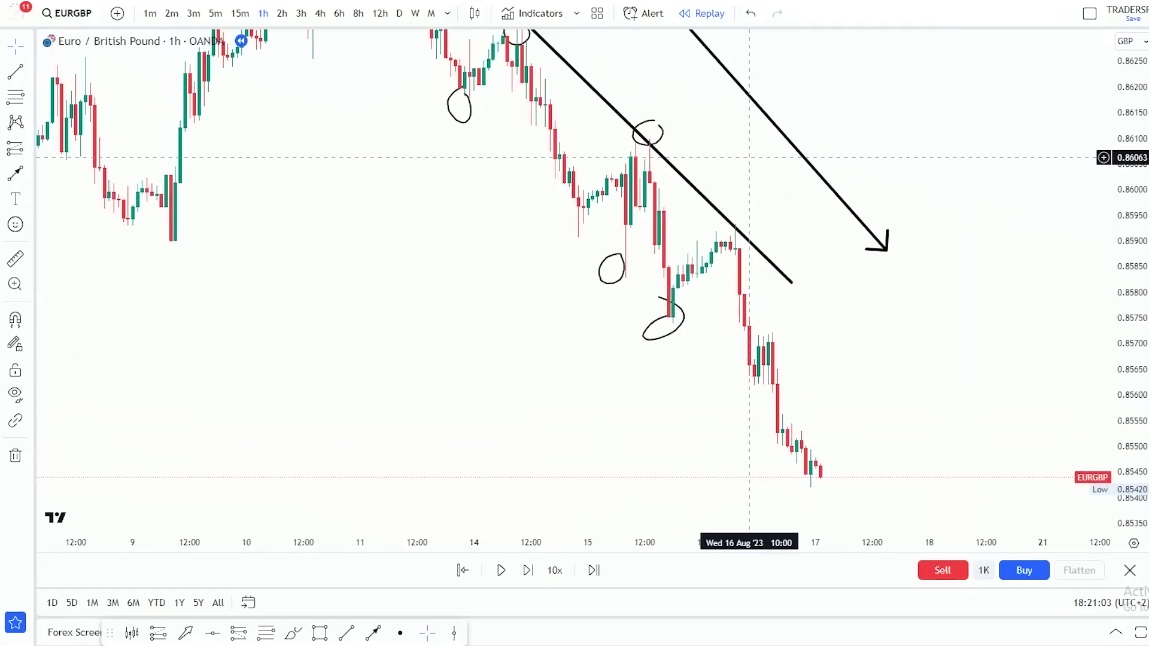
Add an arrow pointing at the 16 August high where price touches the short trend line.
drag(747, 157, 744, 225)
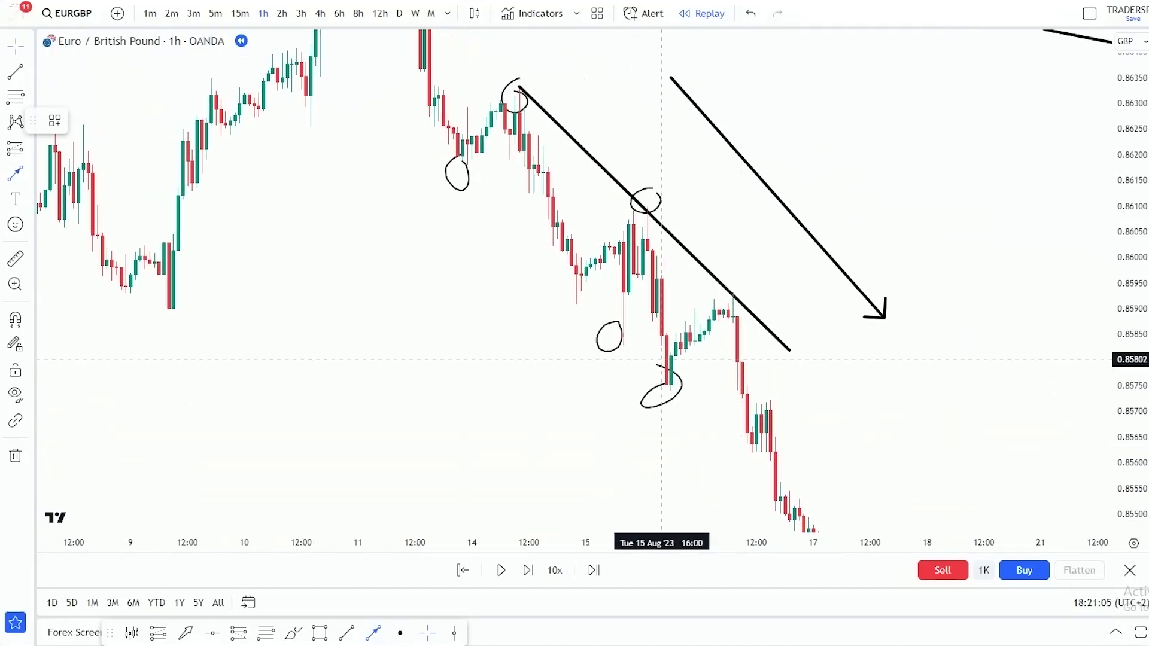
click(770, 276)
click(738, 299)
drag(904, 404, 909, 393)
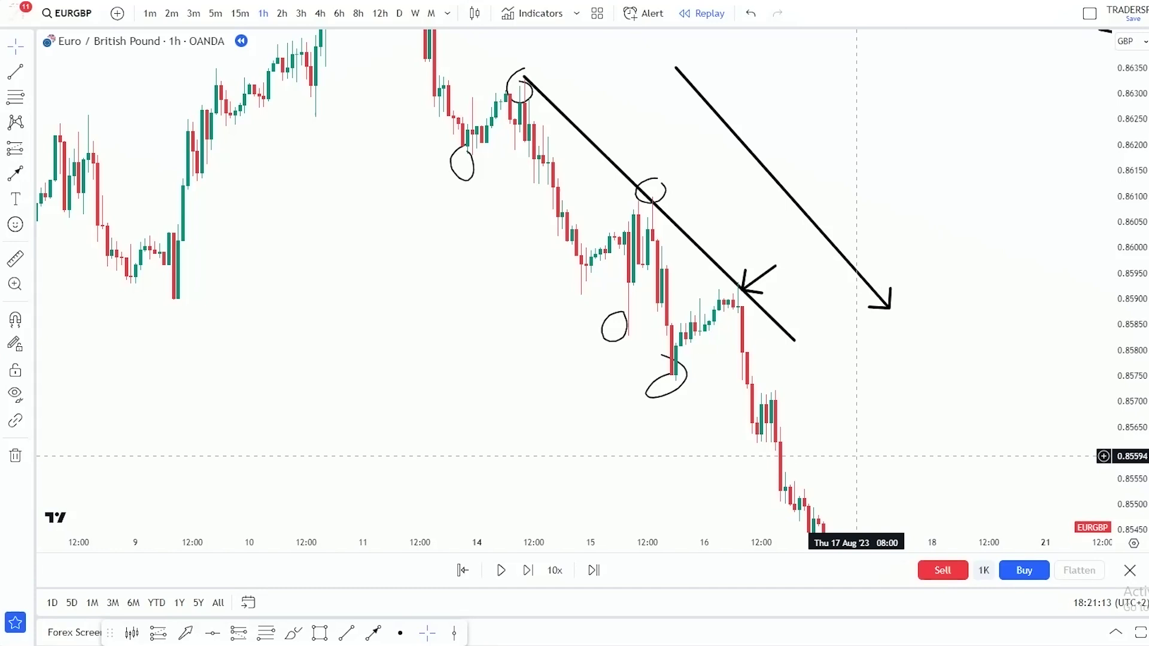
Switch the chart back to the 4-hour timeframe and exit the bar replay.
scroll(383, 335, down, 5)
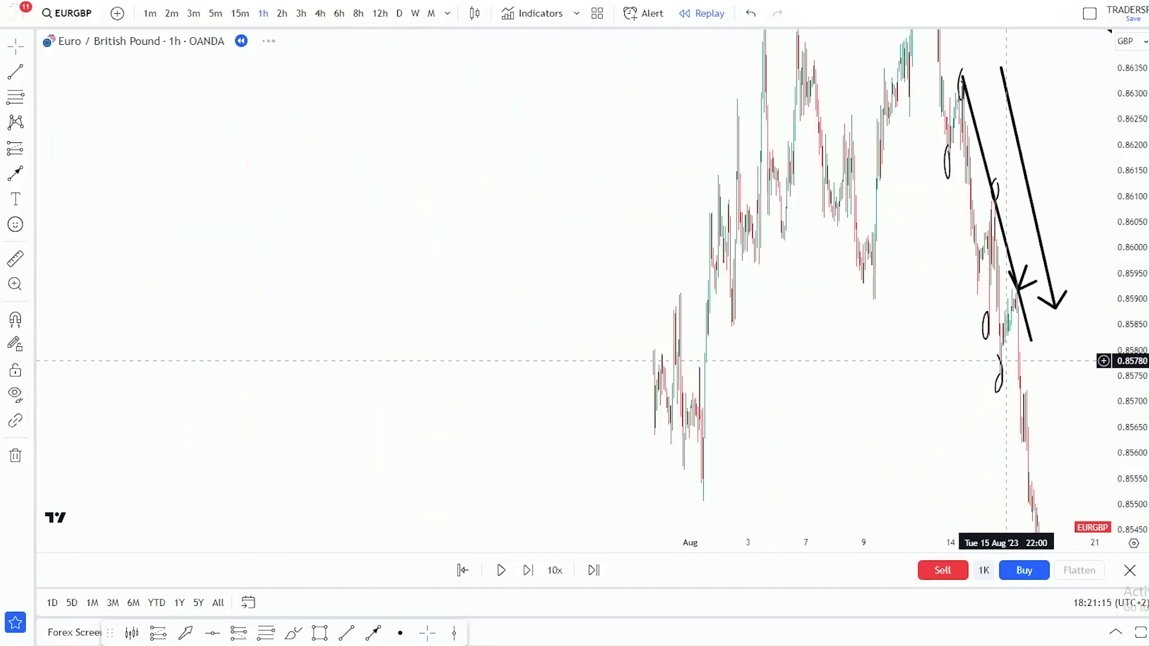
drag(1129, 113, 1130, 418)
drag(928, 417, 490, 376)
drag(846, 364, 377, 290)
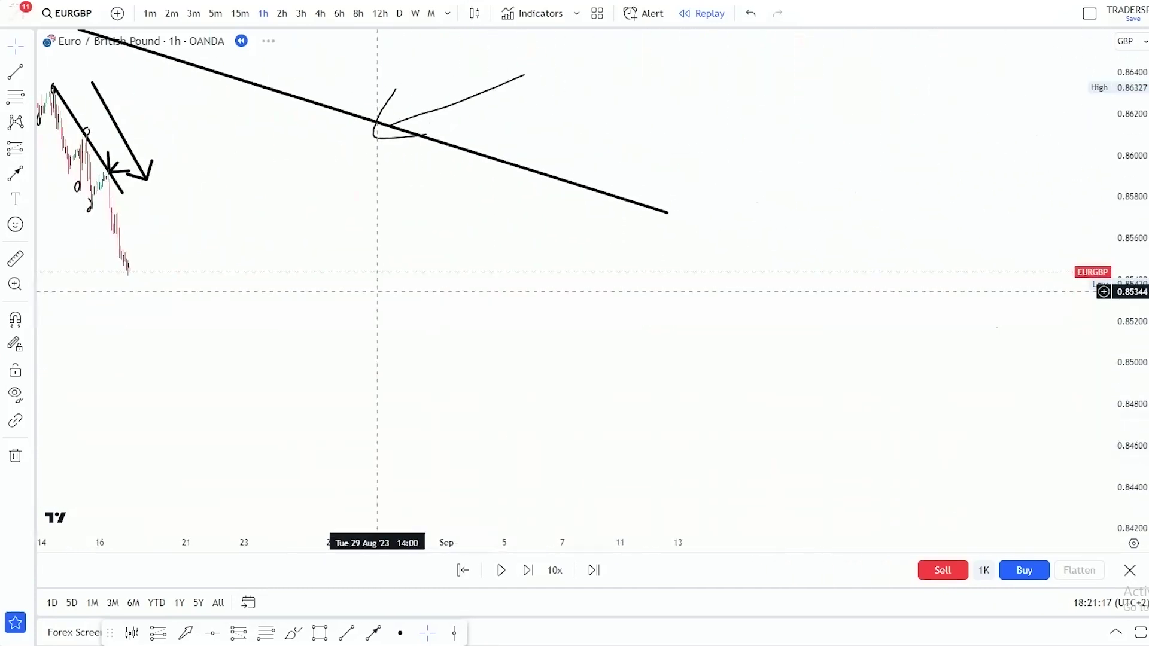
click(320, 13)
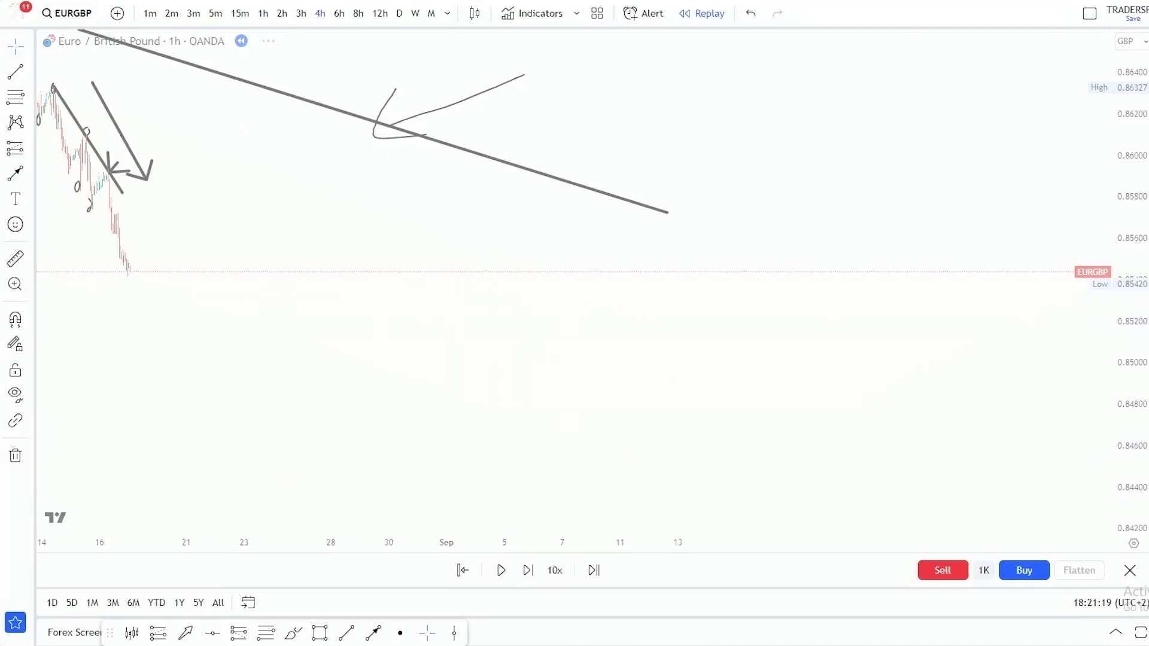
click(1130, 570)
click(796, 354)
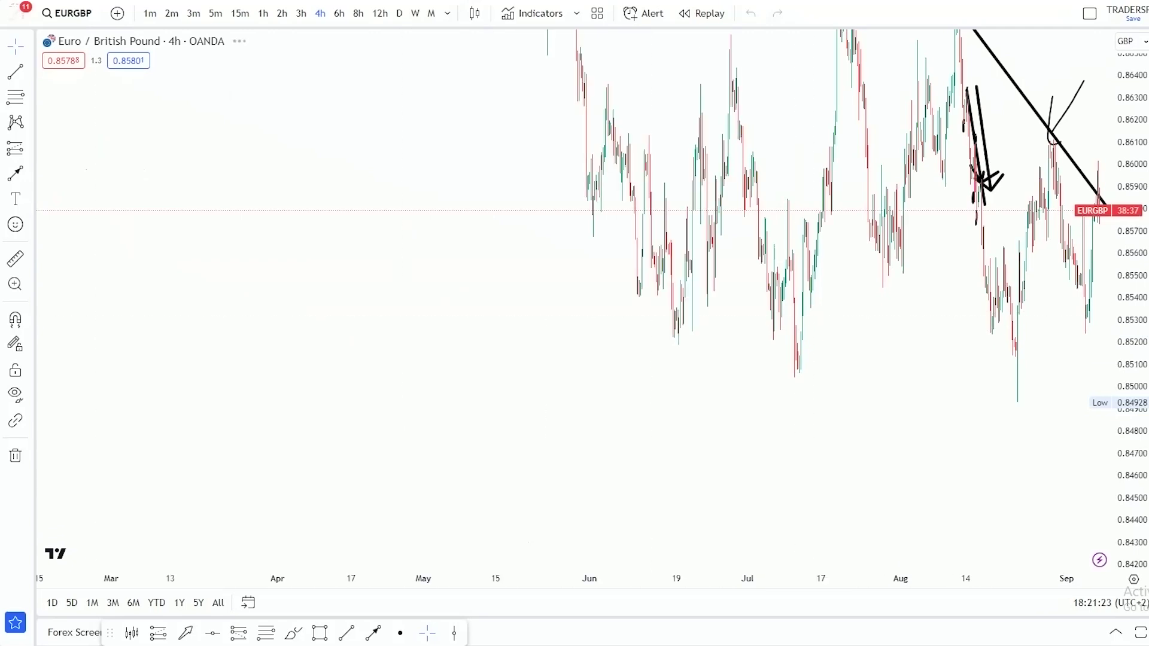
Remove all drawings from the 4-hour chart.
click(30, 456)
click(90, 455)
drag(846, 481, 601, 458)
scroll(601, 458, up, 7)
drag(856, 171, 1005, 340)
drag(1131, 341, 1131, 382)
drag(864, 334, 894, 209)
drag(720, 288, 791, 329)
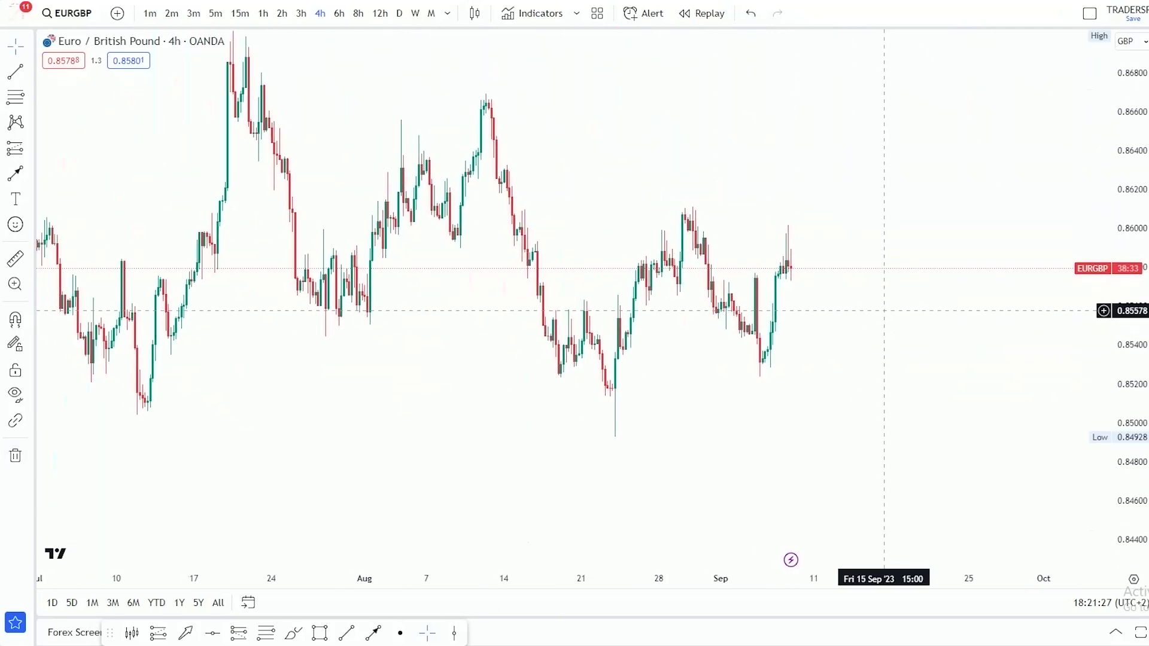
click(293, 632)
click(481, 102)
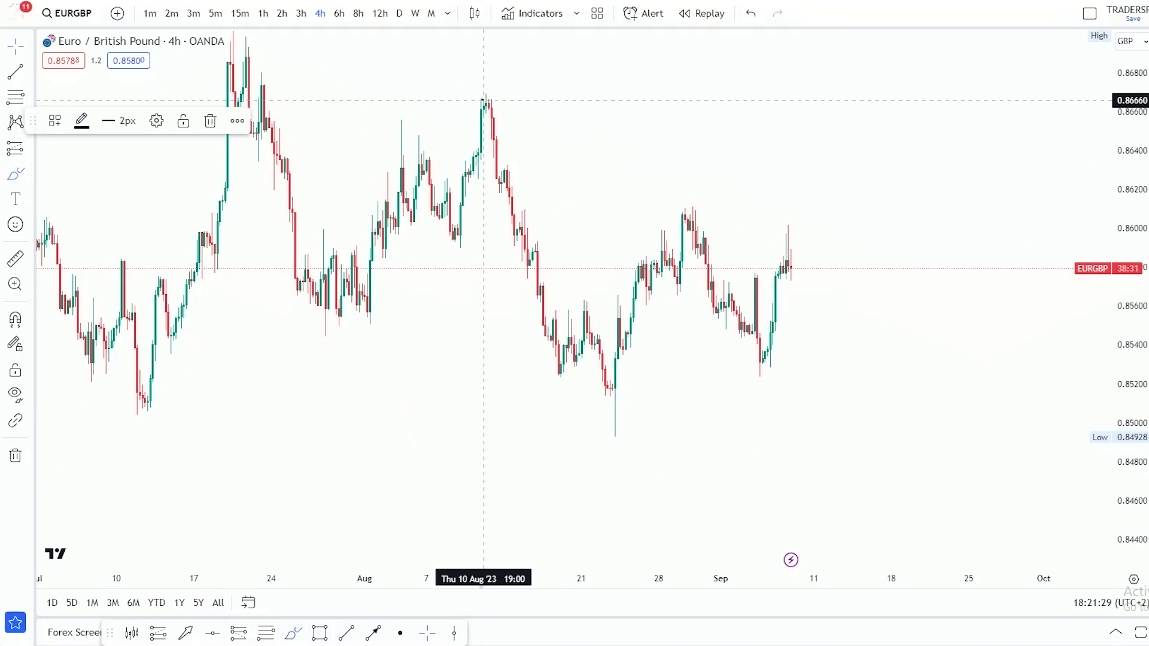
click(611, 417)
mouse_move(705, 236)
mouse_down()
mouse_move(760, 372)
mouse_move(792, 235)
mouse_up()
click(210, 121)
Brush a zigzag from the mid-August high through the late-August low and high, down to about 0.846 and back up to about 0.859.
click(484, 106)
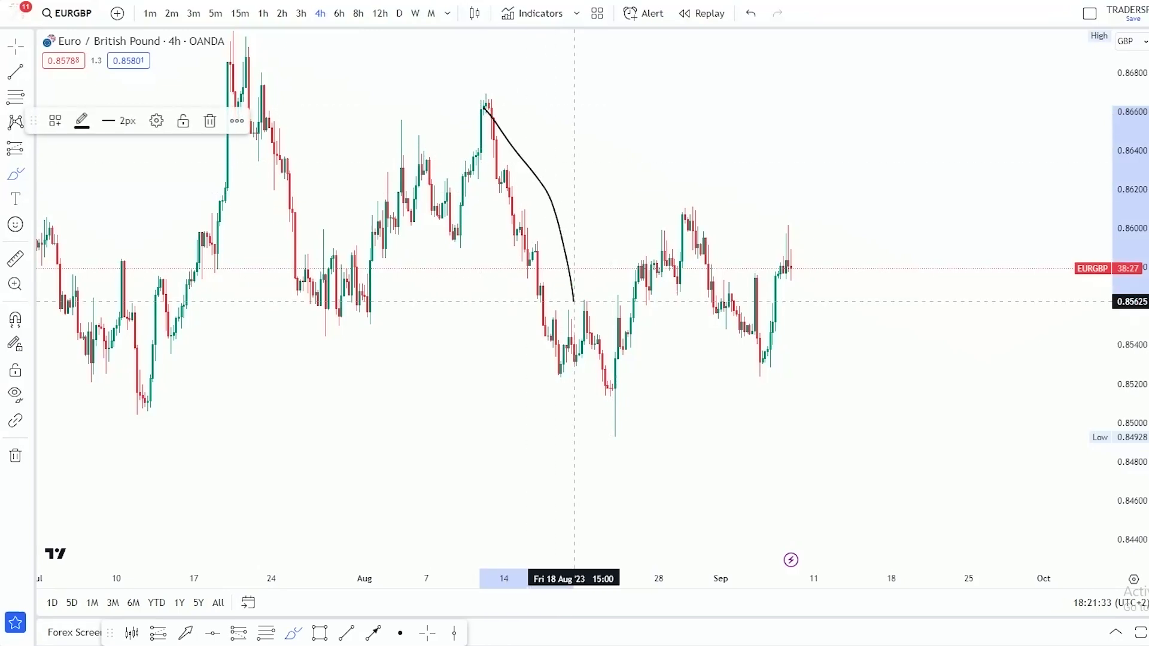
click(606, 418)
click(691, 216)
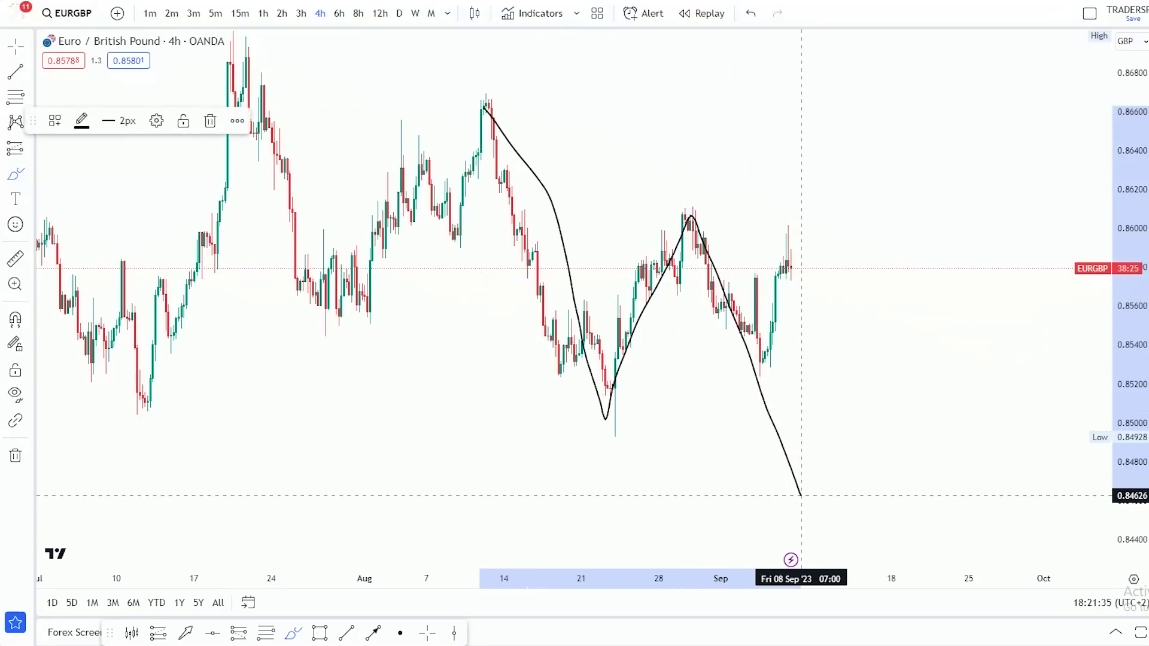
click(805, 496)
click(860, 239)
double_click(880, 280)
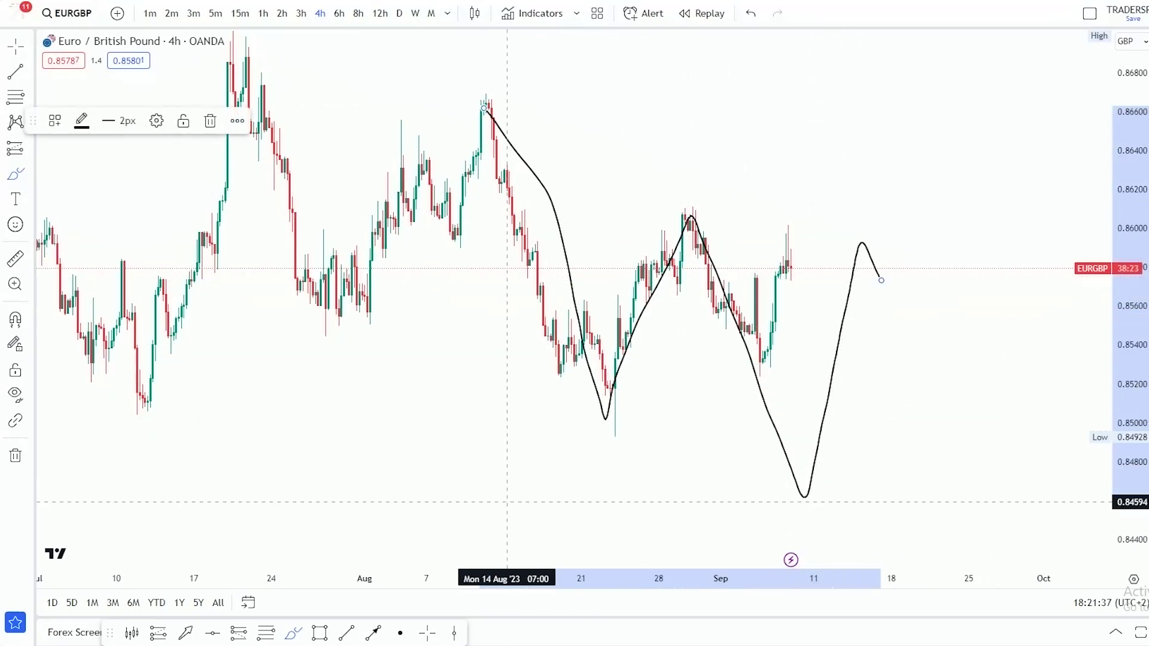
Draw a descending trend line from the mid-August high to about 0.8556, and clear the chart of all drawings.
click(470, 158)
mouse_move(484, 92)
mouse_down()
mouse_move(918, 321)
mouse_move(892, 315)
mouse_up()
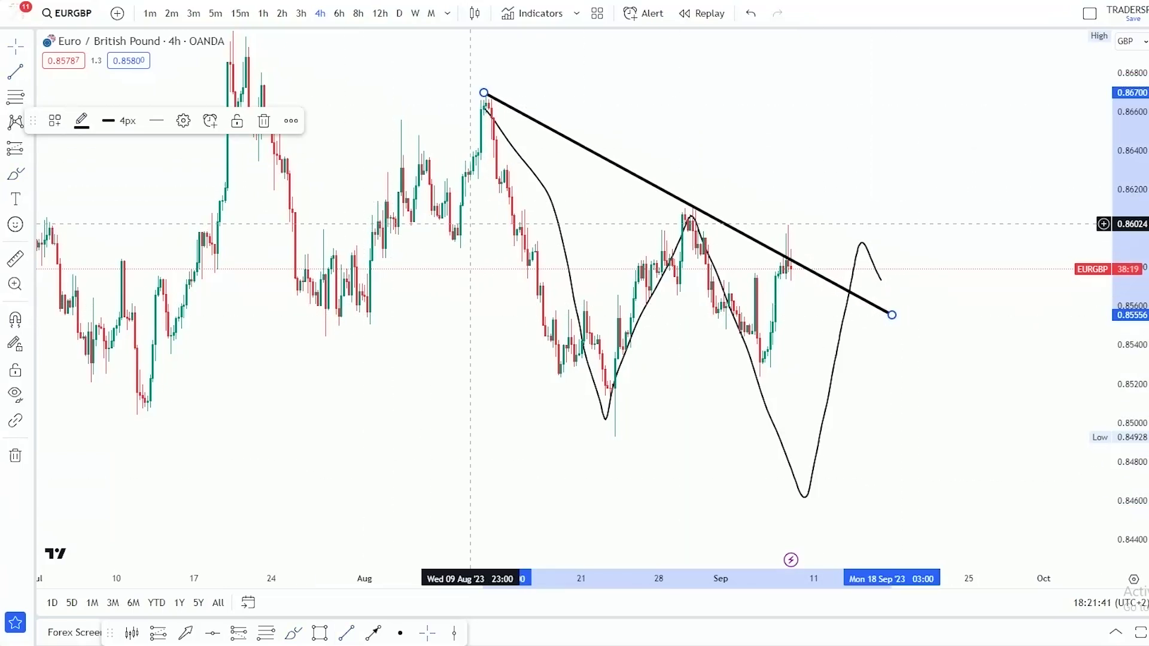
click(15, 455)
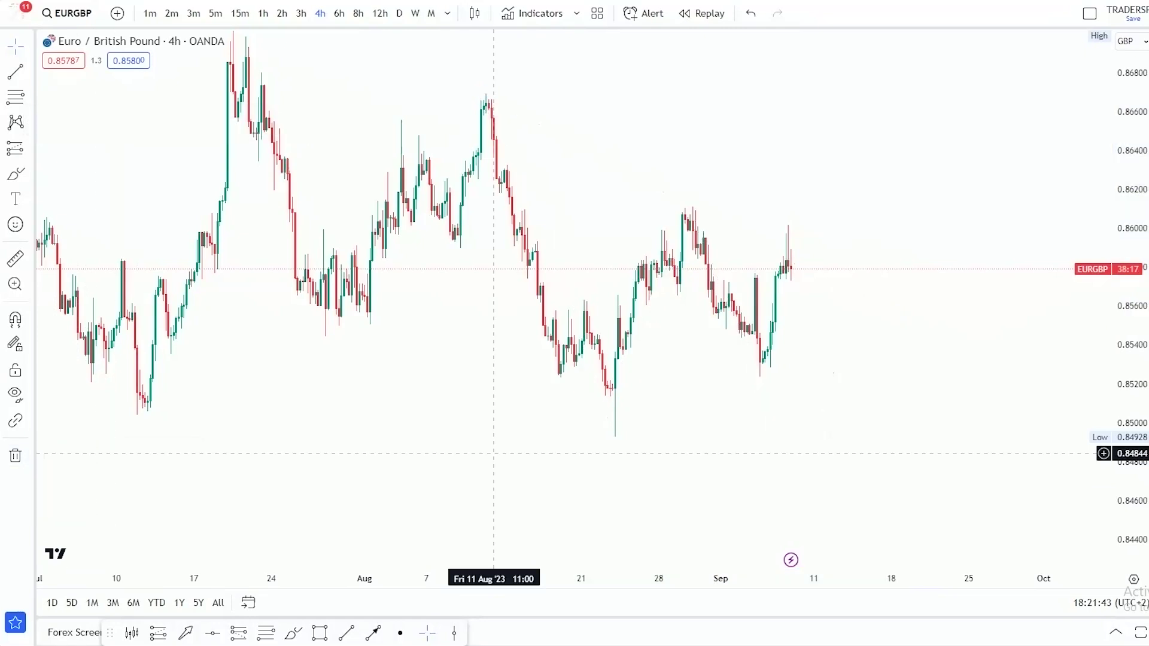
Draw a descending trend line from the mid-August high across the late-August high to about 0.8544.
mouse_move(486, 93)
mouse_down()
mouse_move(943, 325)
mouse_move(935, 336)
mouse_up()
click(936, 337)
key(Escape)
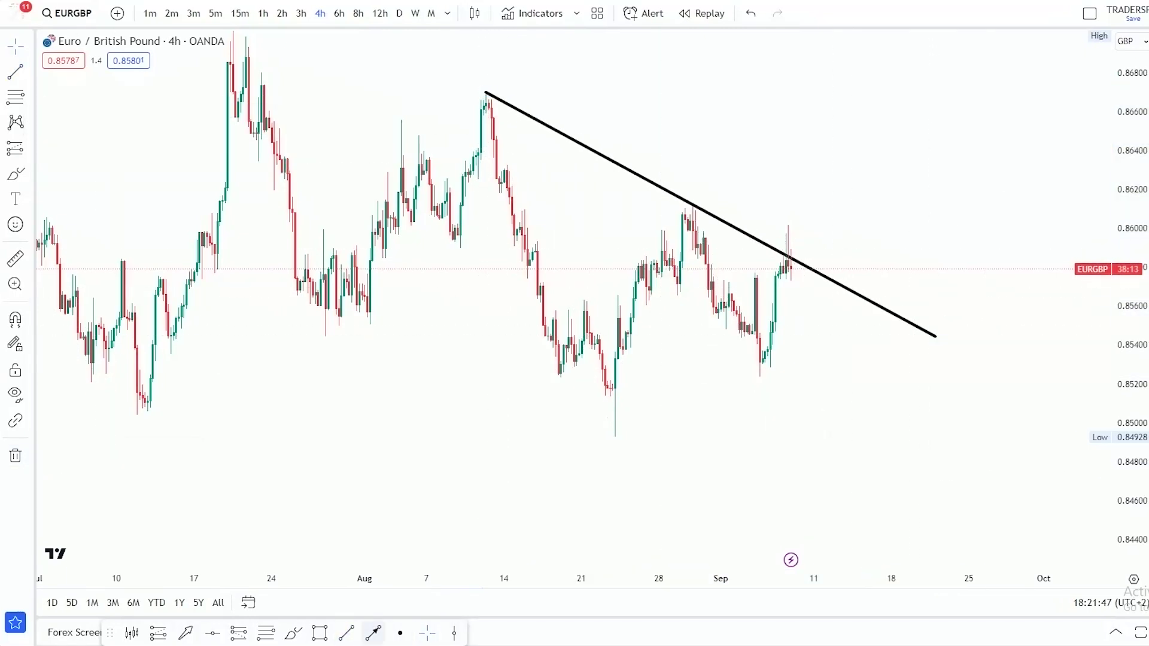
Brush a swing path beneath the trend line dipping to about 0.8455, and sketch arrows at the line and its early-September touch.
mouse_move(486, 95)
mouse_down()
mouse_move(569, 256)
mouse_move(603, 409)
mouse_move(688, 199)
mouse_move(757, 505)
mouse_move(788, 352)
mouse_up()
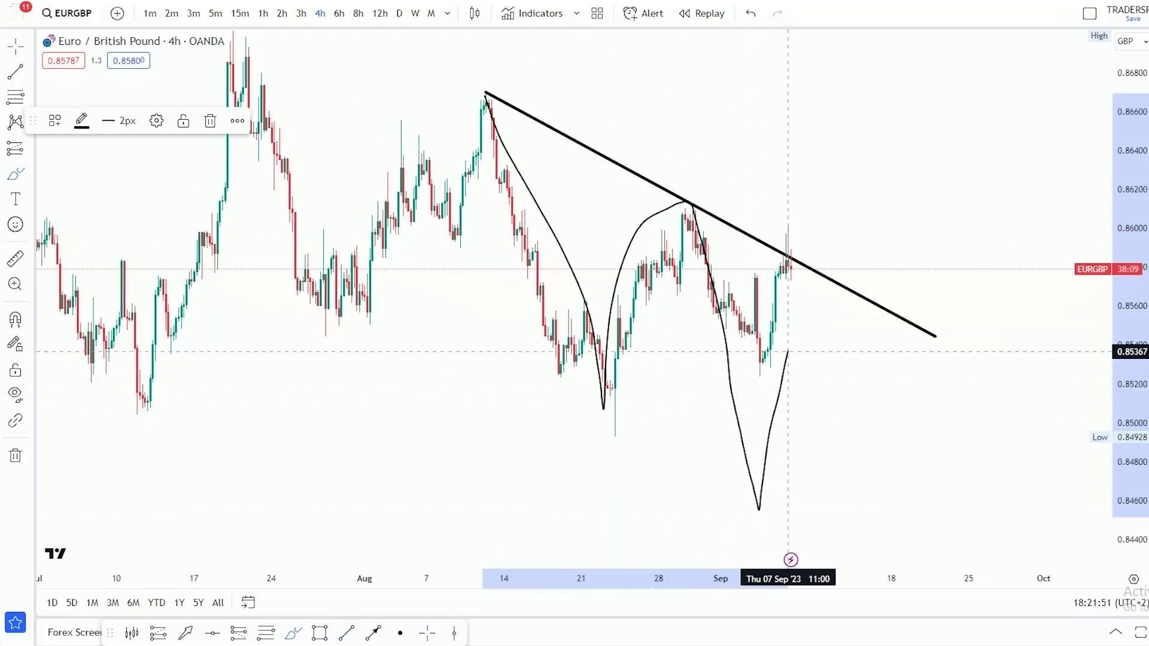
mouse_move(810, 203)
mouse_down()
mouse_move(806, 224)
mouse_move(834, 232)
mouse_up()
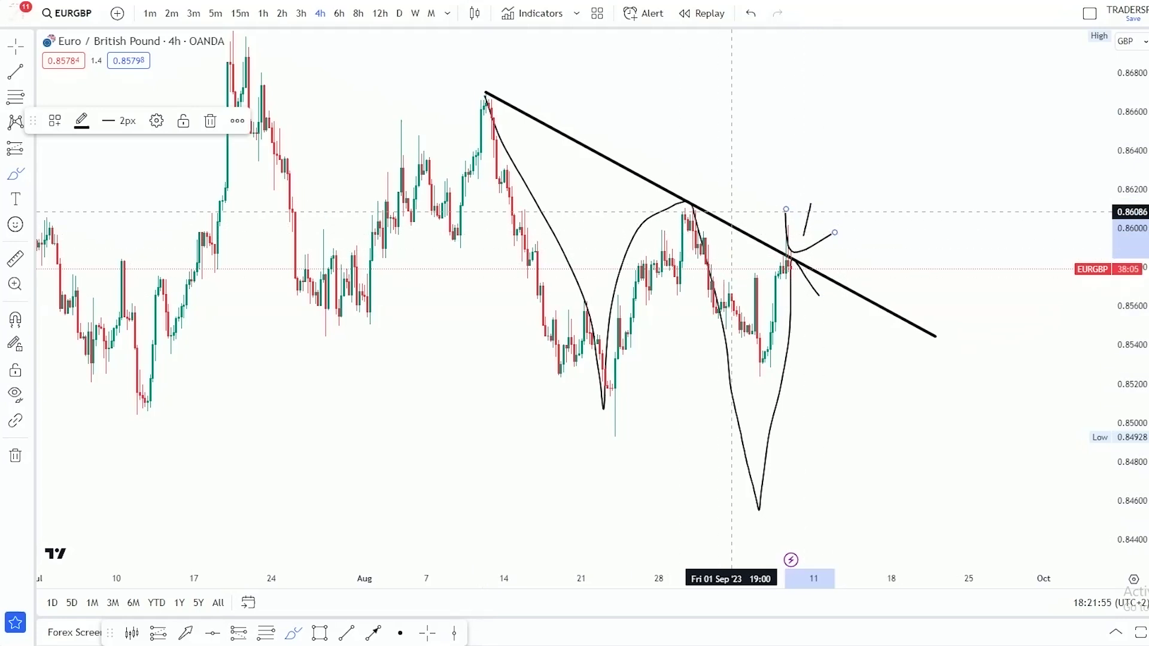
mouse_move(652, 129)
mouse_down()
mouse_move(633, 144)
mouse_move(643, 159)
mouse_up()
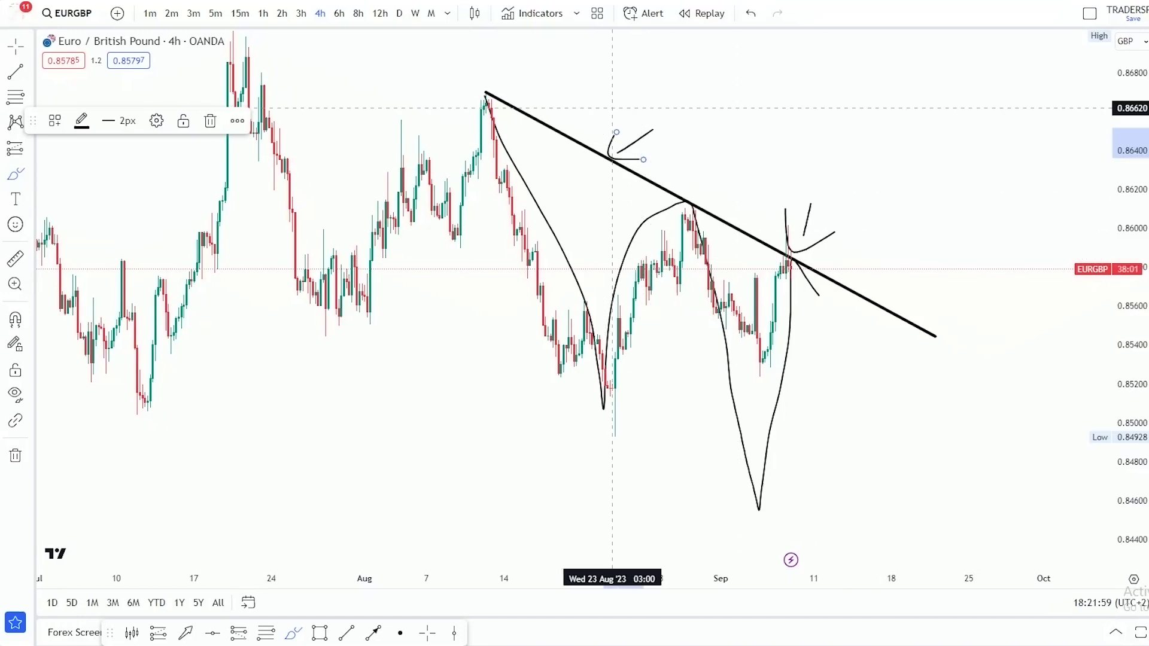
Circle the whole trend-line structure with the brush and sketch a downward arrow above the early-September touch.
mouse_move(571, 73)
mouse_down()
mouse_move(677, 105)
mouse_move(954, 333)
mouse_move(706, 519)
mouse_move(432, 180)
mouse_move(610, 60)
mouse_up()
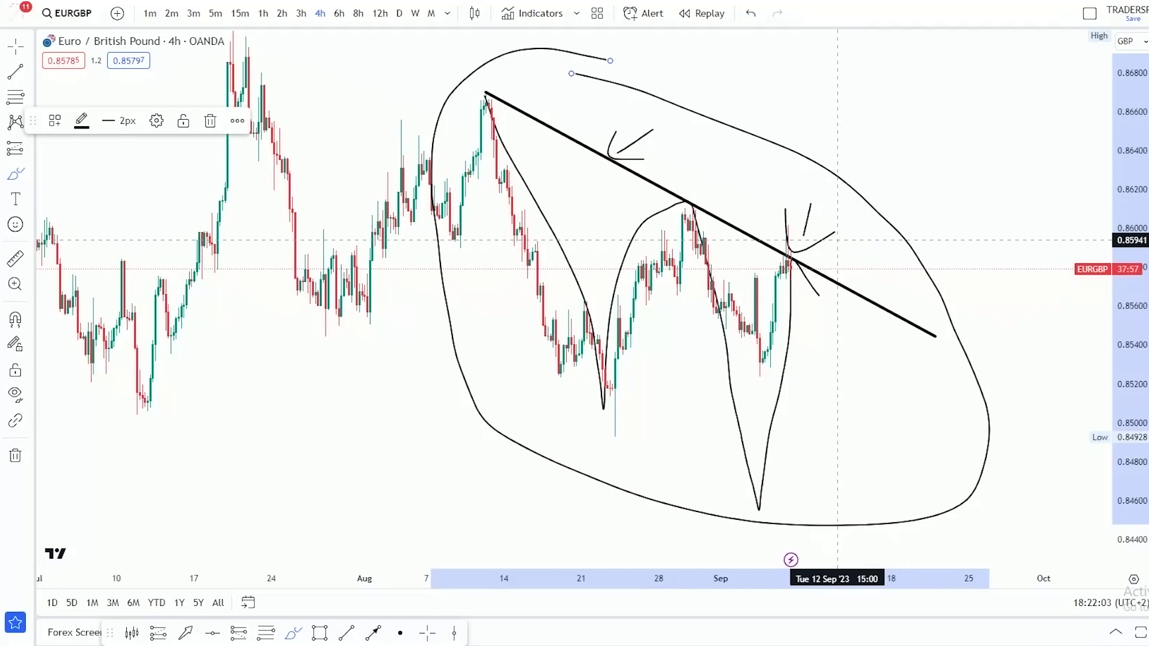
mouse_move(772, 174)
mouse_down()
mouse_move(777, 223)
mouse_move(798, 221)
mouse_up()
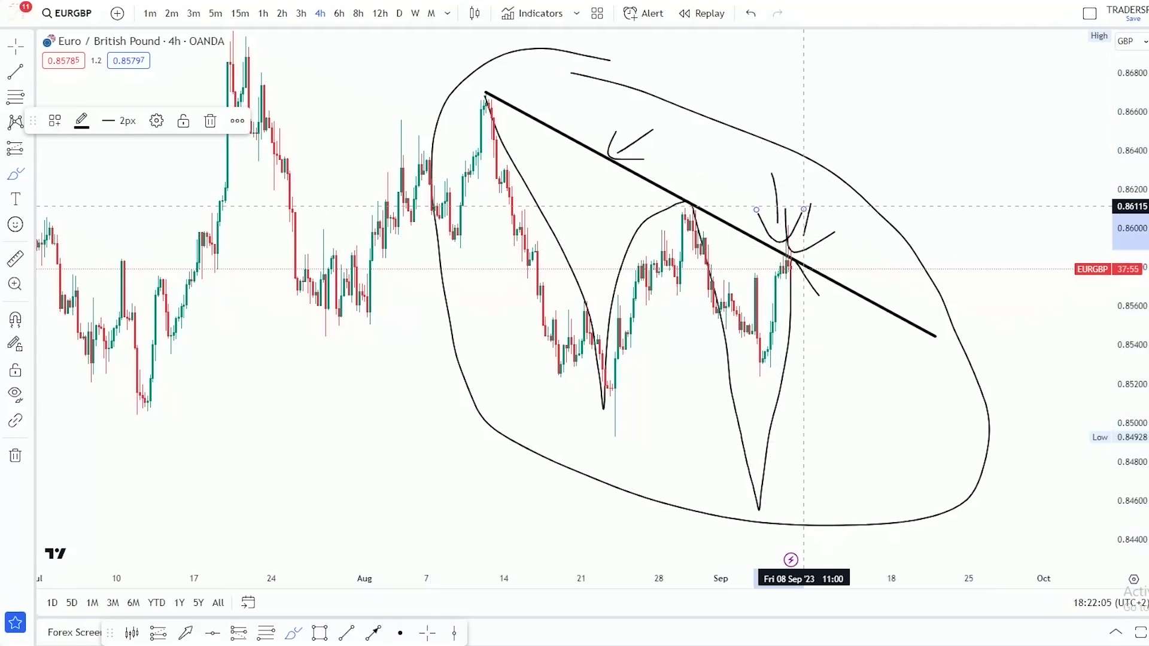
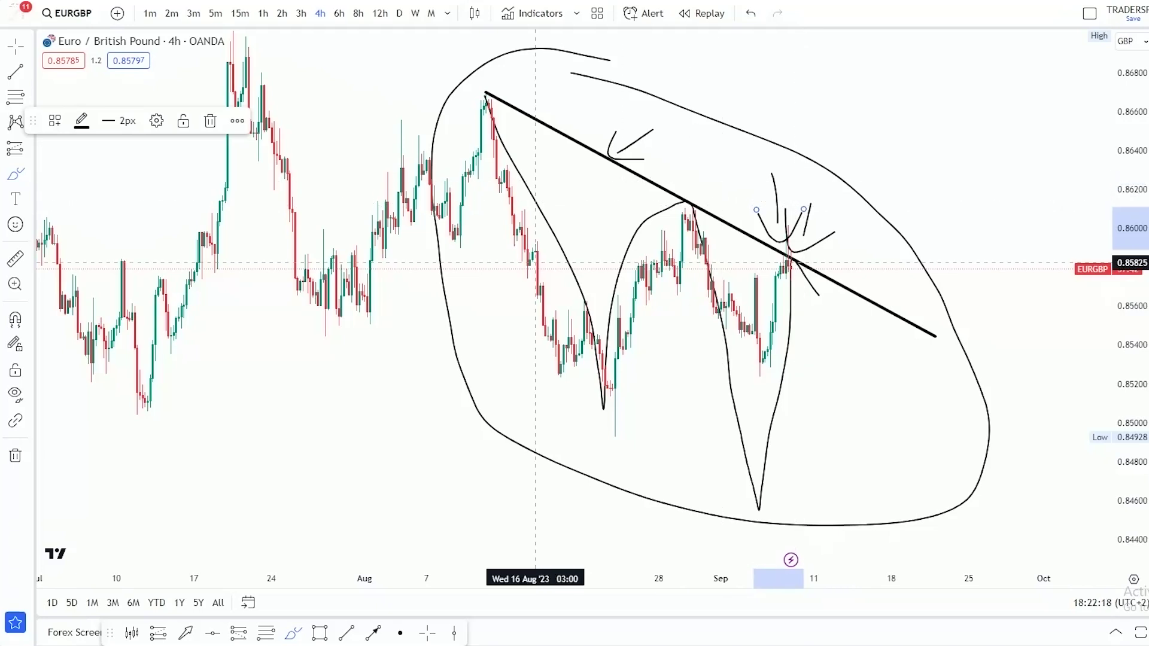
Draw an ascending trend line under the EURGBP lows from the 12 July low at about 0.8506 to about 0.8604 on 19 July.
click(15, 46)
drag(275, 382, 680, 354)
scroll(443, 375, up, 6)
drag(442, 374, 878, 333)
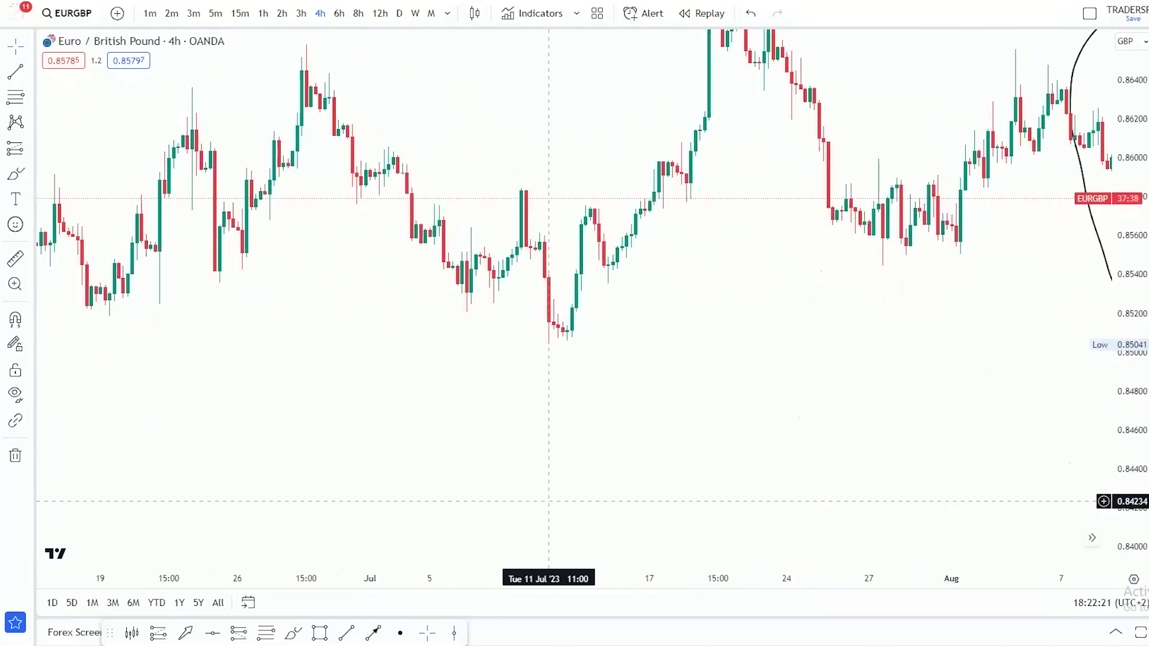
click(347, 633)
drag(567, 340, 718, 153)
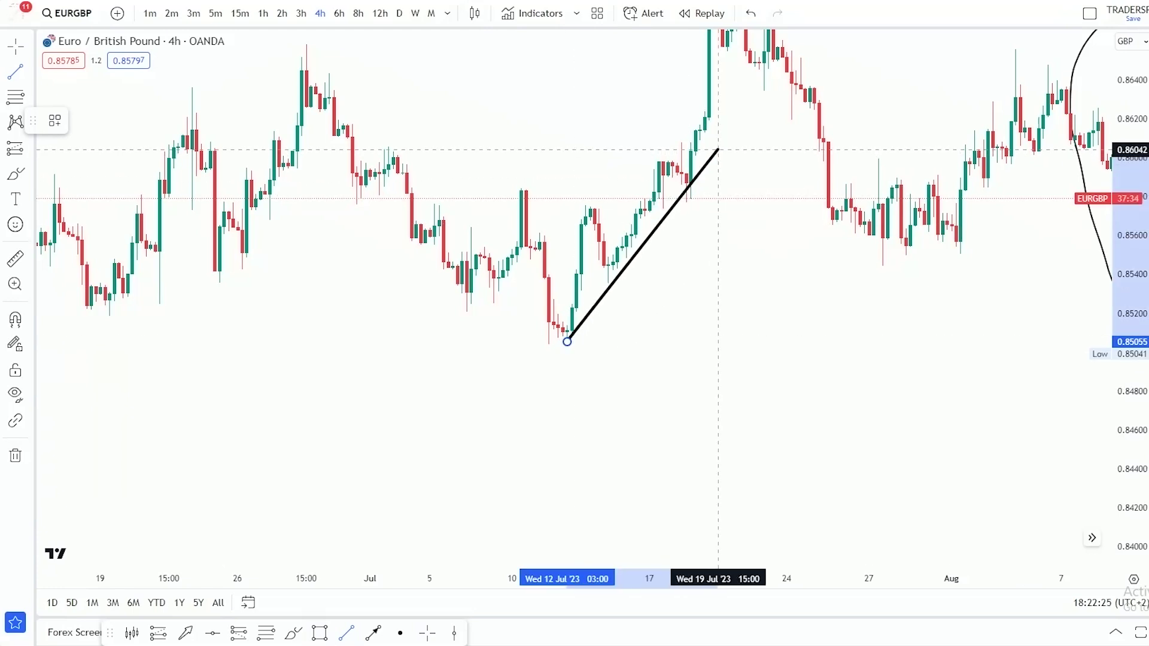
click(718, 149)
click(805, 407)
Circle the first two swing lows on the ascending trend line and the two swing highs above it with the brush.
scroll(801, 405, up, 6)
drag(459, 365, 902, 384)
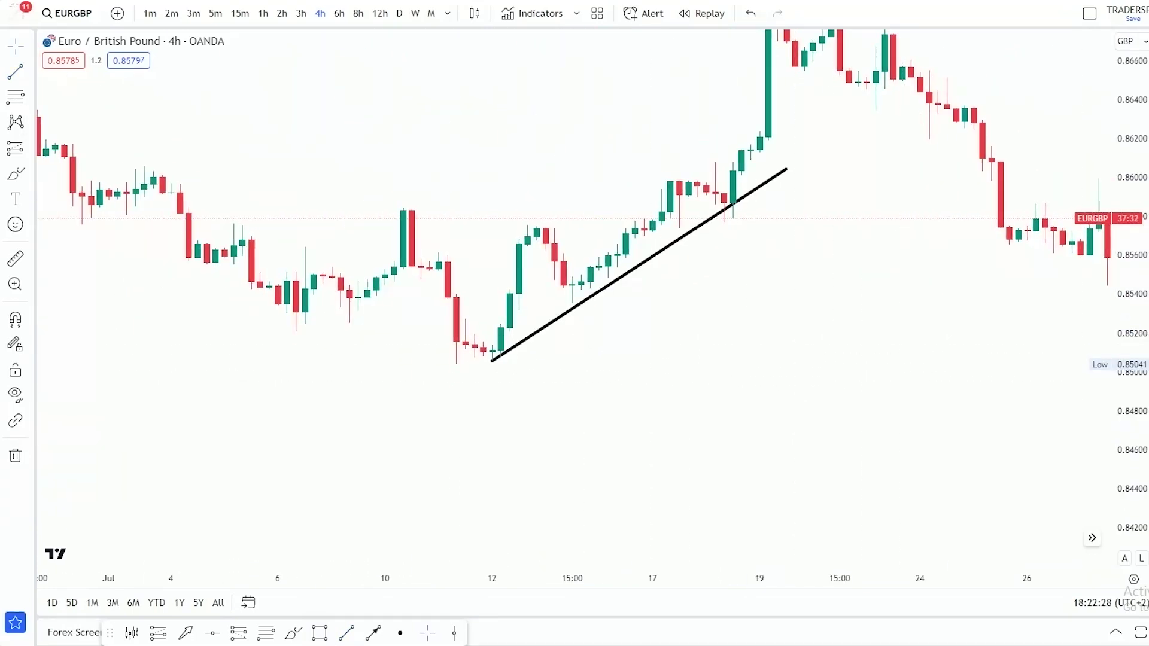
drag(1130, 312, 1129, 228)
drag(617, 395, 579, 409)
click(293, 633)
mouse_move(455, 379)
mouse_down()
mouse_move(456, 407)
mouse_move(477, 378)
mouse_up()
drag(486, 222, 517, 219)
drag(543, 313, 540, 308)
drag(646, 151, 649, 151)
Draw arrows pointing at the ascending trend line's third touch and its middle, and delete an extra arrow sketched along the rise.
click(373, 633)
click(731, 258)
click(696, 216)
drag(776, 249, 756, 274)
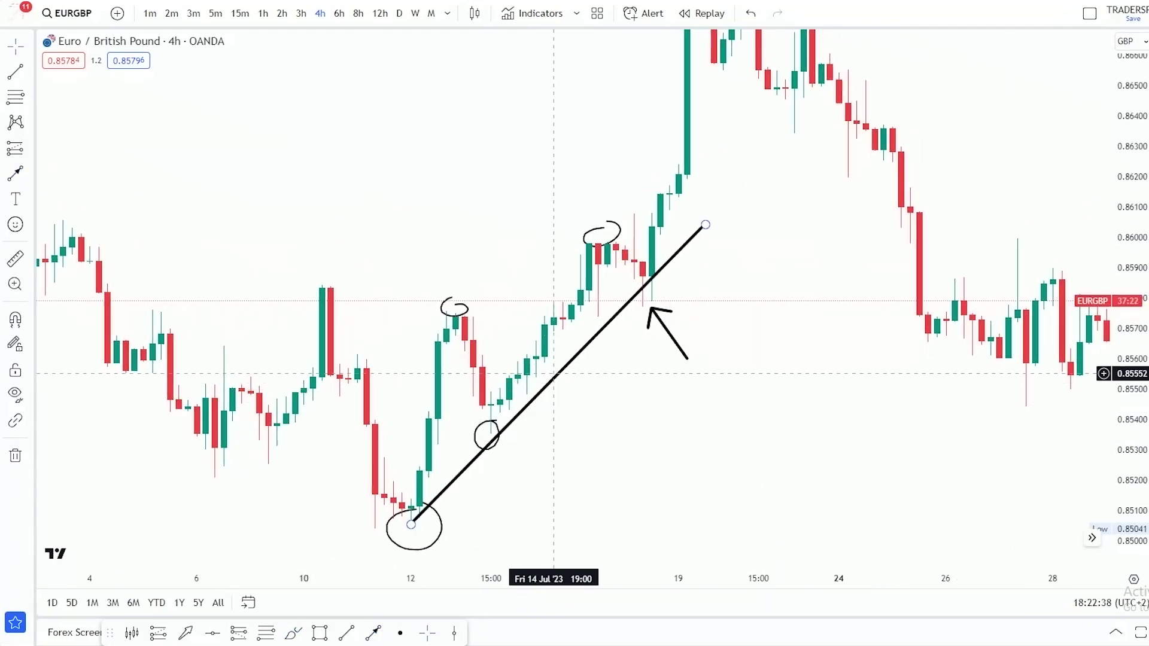
click(374, 633)
drag(616, 454, 553, 381)
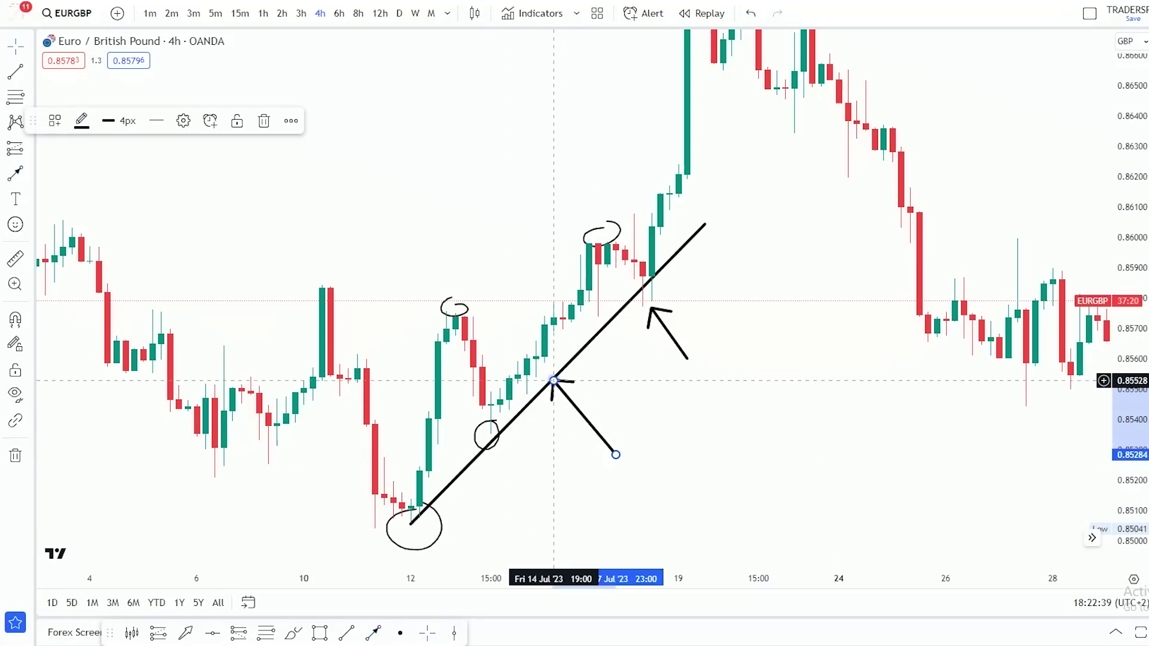
drag(402, 357, 580, 133)
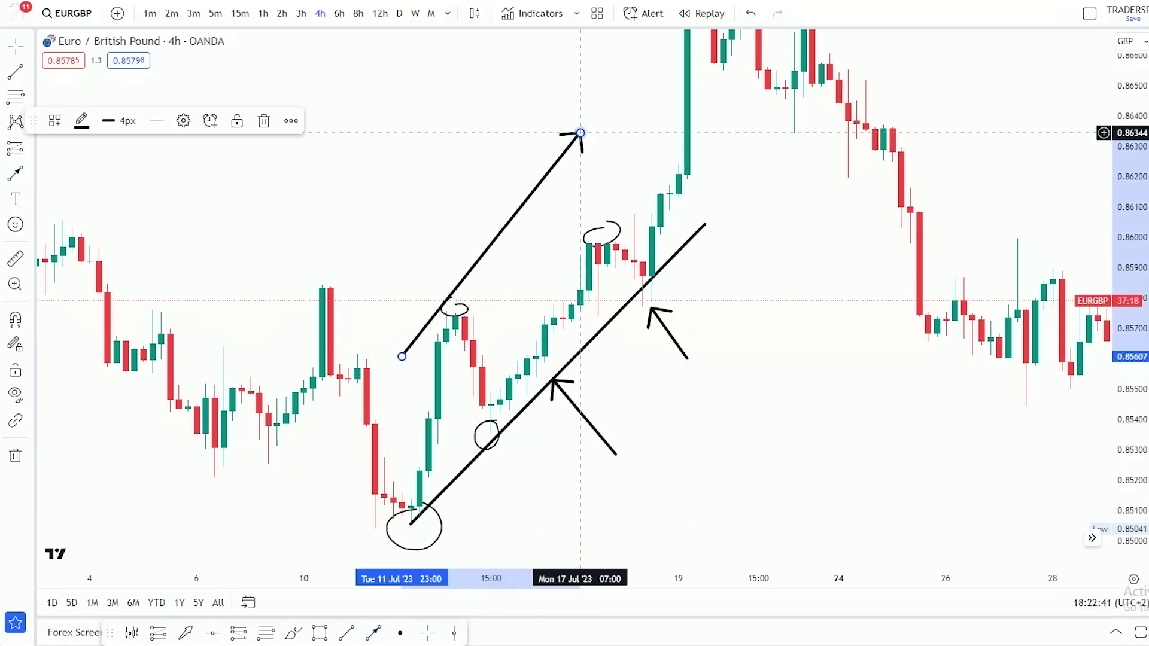
click(263, 121)
Draw a sample descending trend line from about 0.8401 to about 0.8350 in the blank area below the July price action.
drag(769, 387, 717, 18)
drag(715, 527, 662, 303)
drag(562, 124, 559, 290)
drag(436, 510, 431, 490)
drag(538, 426, 590, 149)
click(293, 633)
click(475, 98)
click(885, 251)
click(438, 193)
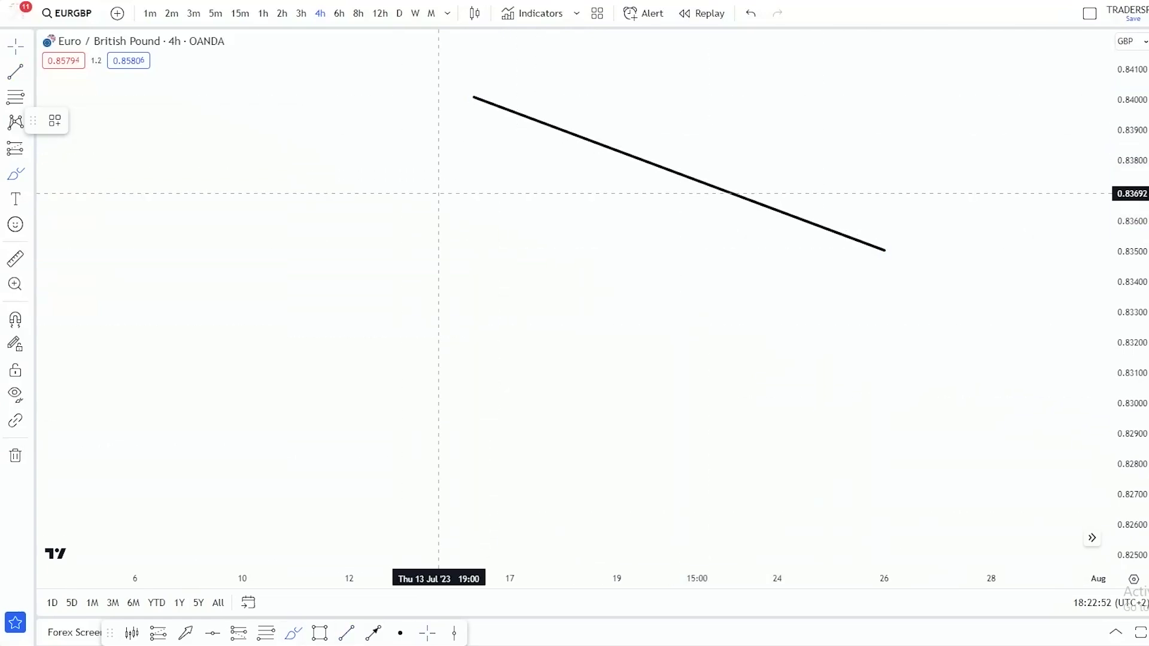
Brush a swing path with three peaks touching the sample line, and sketch a downward arrow above the third touch.
mouse_move(429, 218)
mouse_down()
mouse_move(491, 99)
mouse_move(526, 273)
mouse_move(631, 155)
mouse_move(679, 285)
mouse_move(768, 209)
mouse_move(786, 234)
mouse_up()
drag(803, 167, 786, 200)
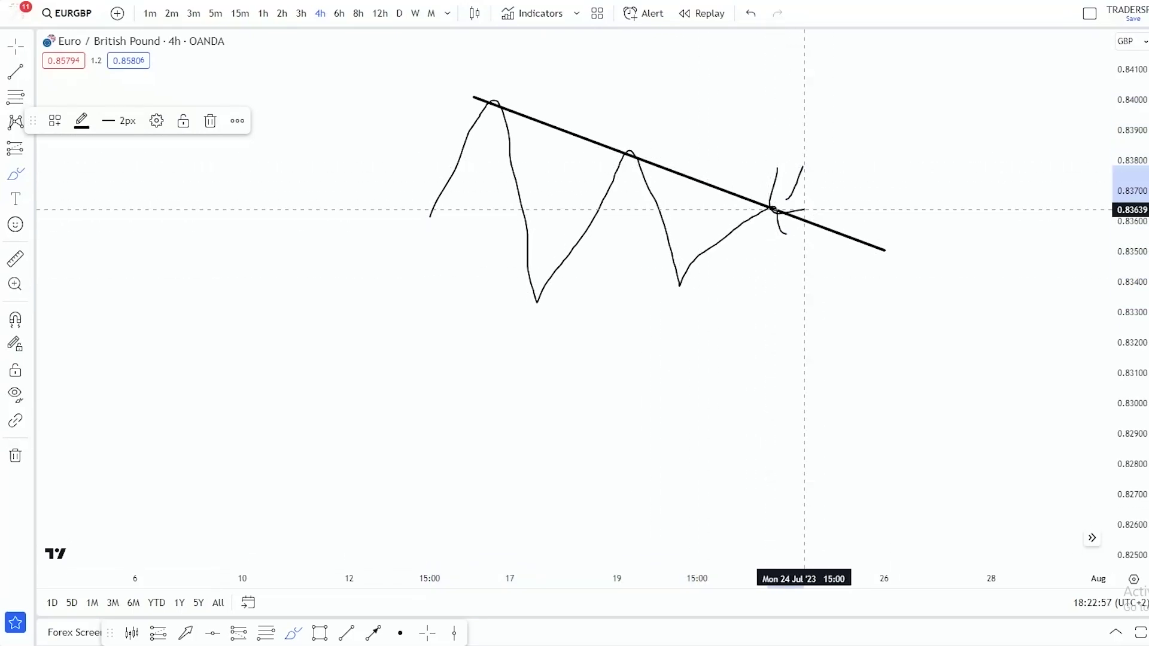
click(750, 13)
click(750, 13)
drag(794, 162, 786, 182)
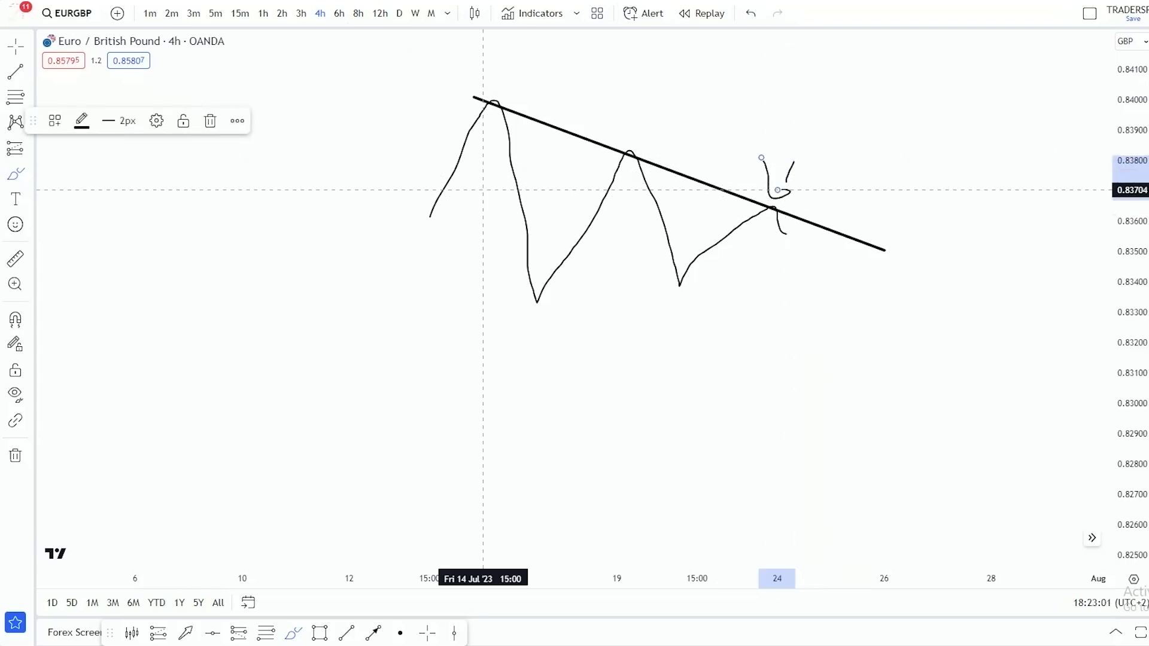
Brush a deeper swing up into the sample line's third touch and a fall from it to about 0.8289.
click(27, 46)
click(70, 46)
drag(670, 386, 653, 411)
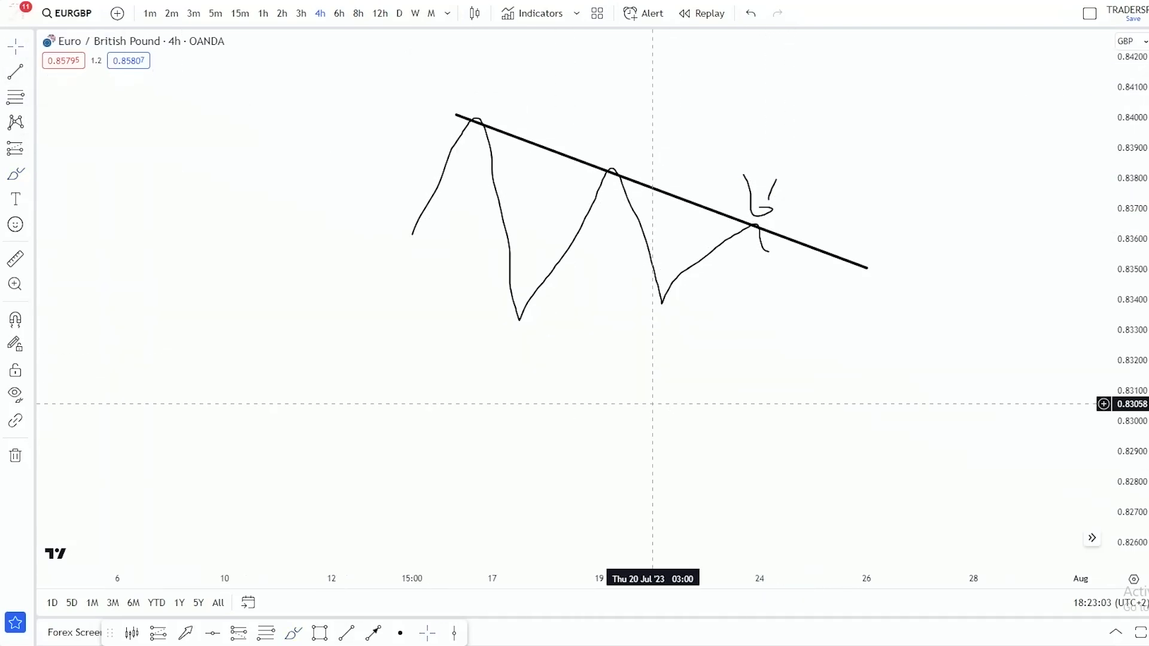
drag(1130, 418, 1130, 372)
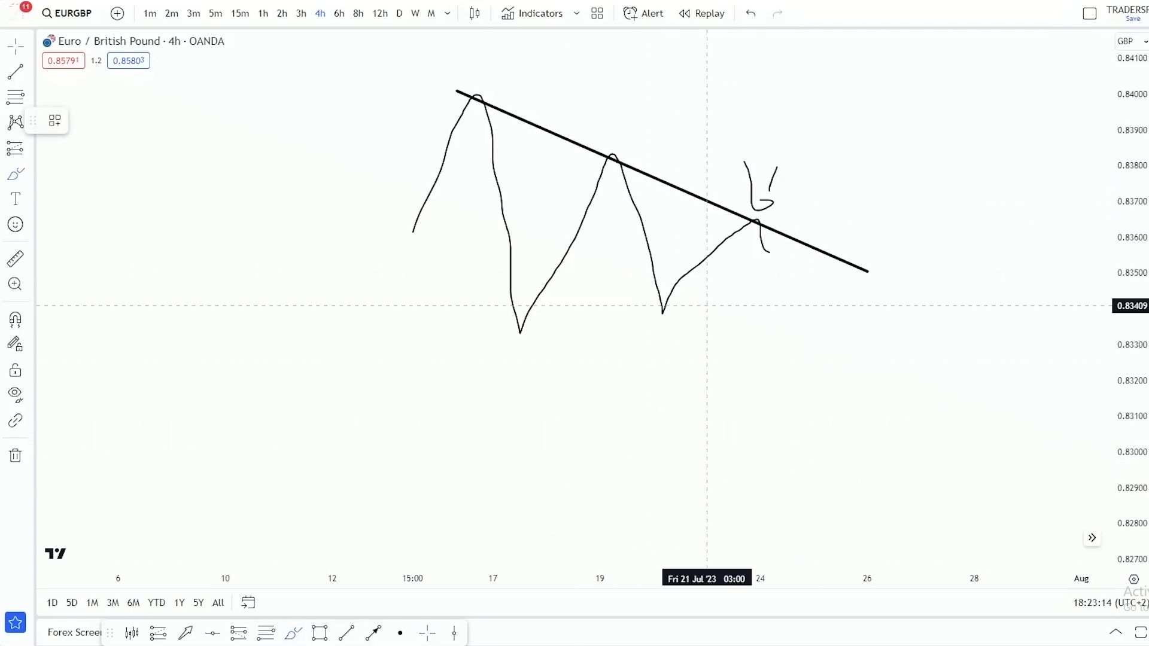
mouse_move(652, 256)
mouse_down()
mouse_move(672, 369)
mouse_move(777, 159)
mouse_move(761, 202)
mouse_move(786, 187)
mouse_move(758, 223)
mouse_move(760, 253)
mouse_move(841, 491)
mouse_up()
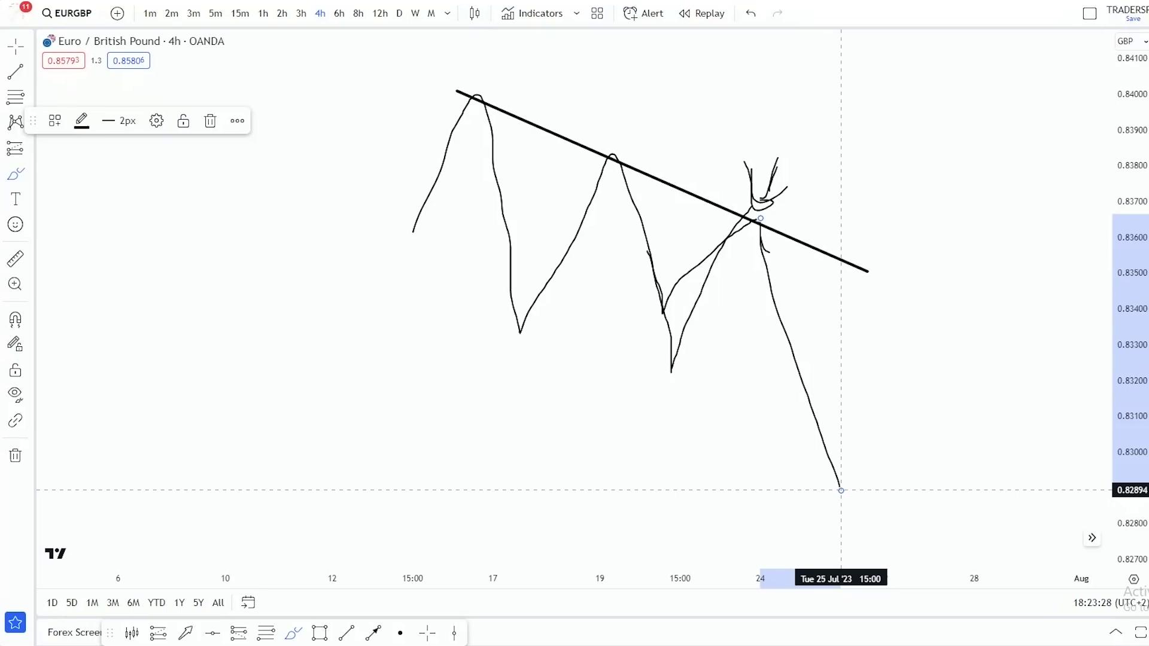
Examine the earlier EURGBP 4-hour price history back to November 2022 for further trend line examples.
click(19, 47)
click(70, 47)
drag(412, 106, 453, 385)
drag(338, 143, 405, 362)
drag(633, 195, 646, 305)
drag(789, 152, 722, 320)
scroll(313, 246, down, 5)
scroll(312, 245, down, 2)
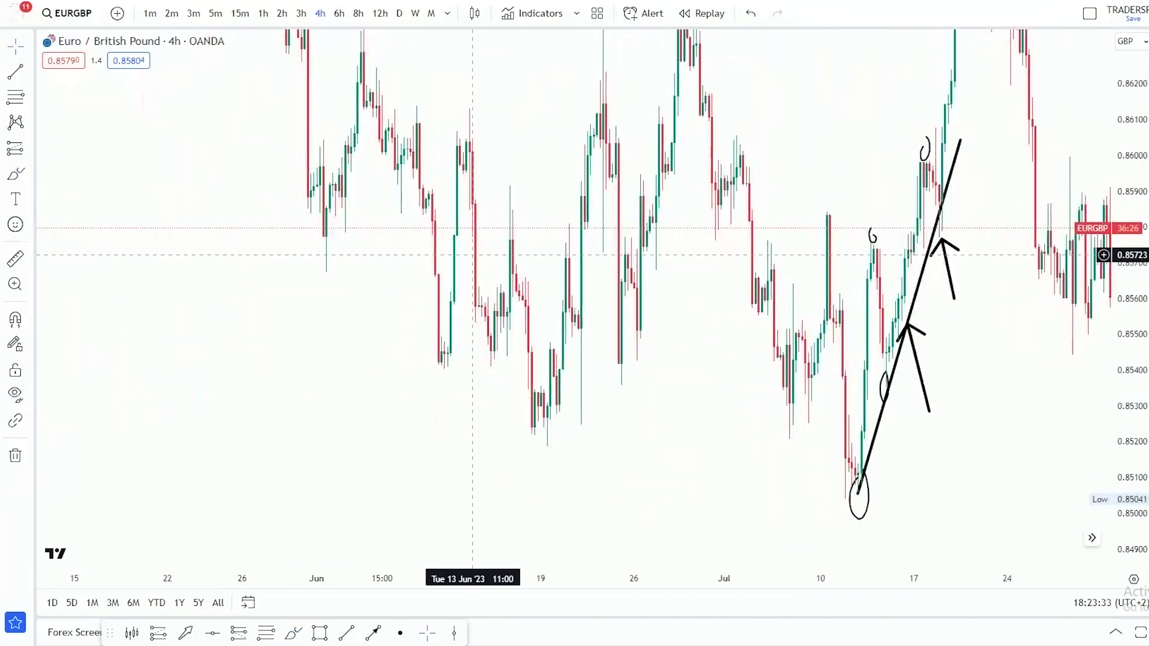
drag(687, 229, 746, 283)
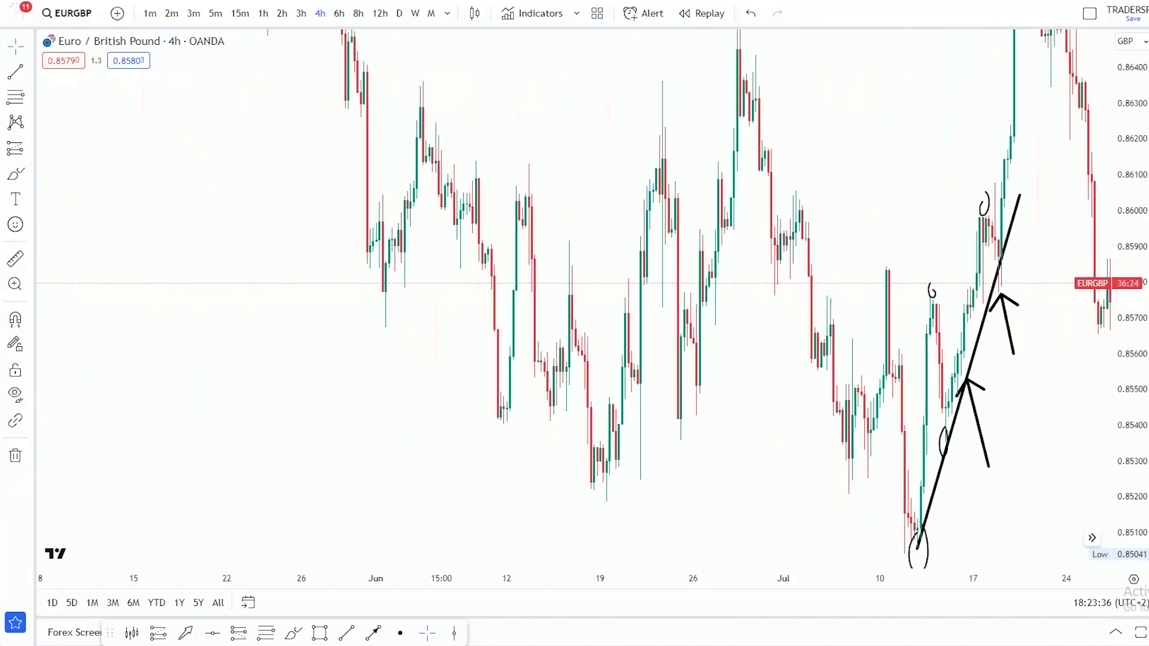
scroll(902, 382, left, 10)
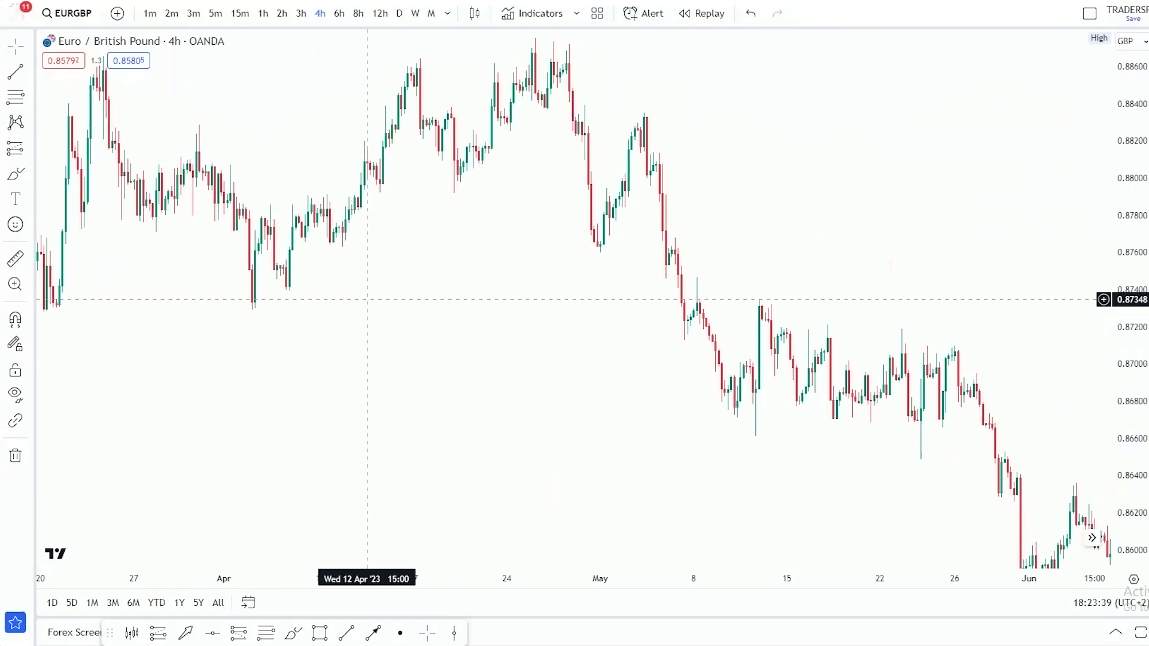
drag(373, 303, 630, 312)
scroll(692, 389, left, 6)
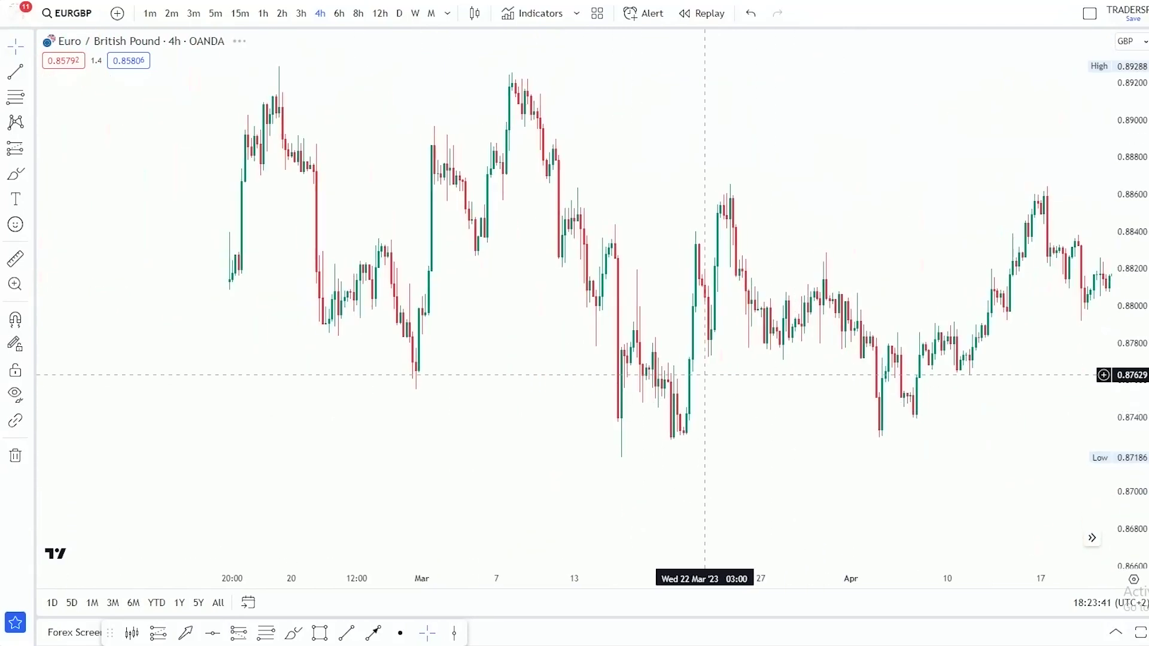
drag(590, 199, 873, 203)
drag(654, 209, 838, 313)
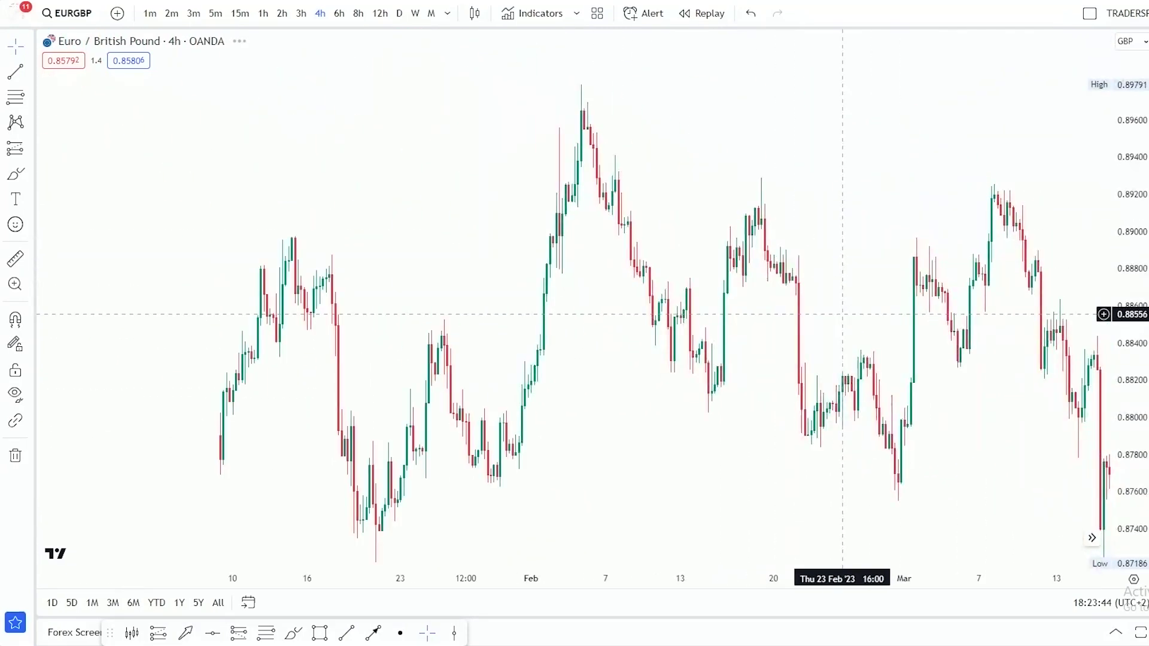
drag(523, 467, 691, 386)
drag(351, 317, 573, 206)
drag(485, 380, 624, 307)
drag(574, 362, 1013, 500)
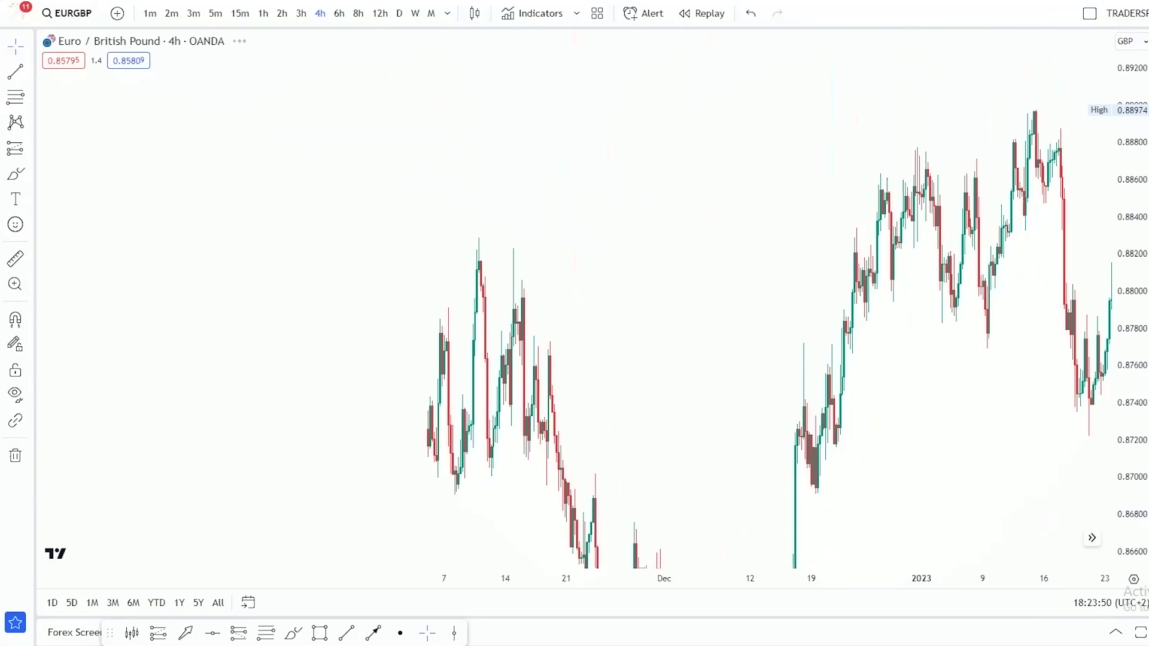
Switch the chart to GBPNZD and draw a descending trend line from the early-May high at about 2.025 to about 1.987.
click(1147, 269)
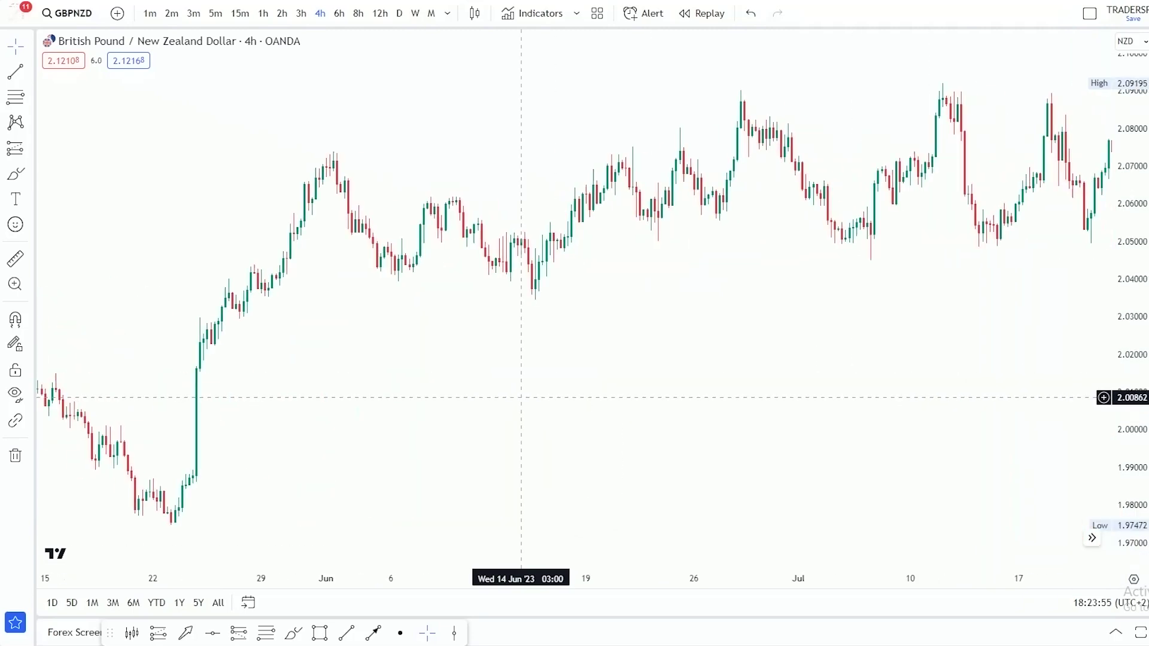
drag(951, 371, 899, 338)
drag(515, 300, 882, 270)
drag(417, 432, 826, 351)
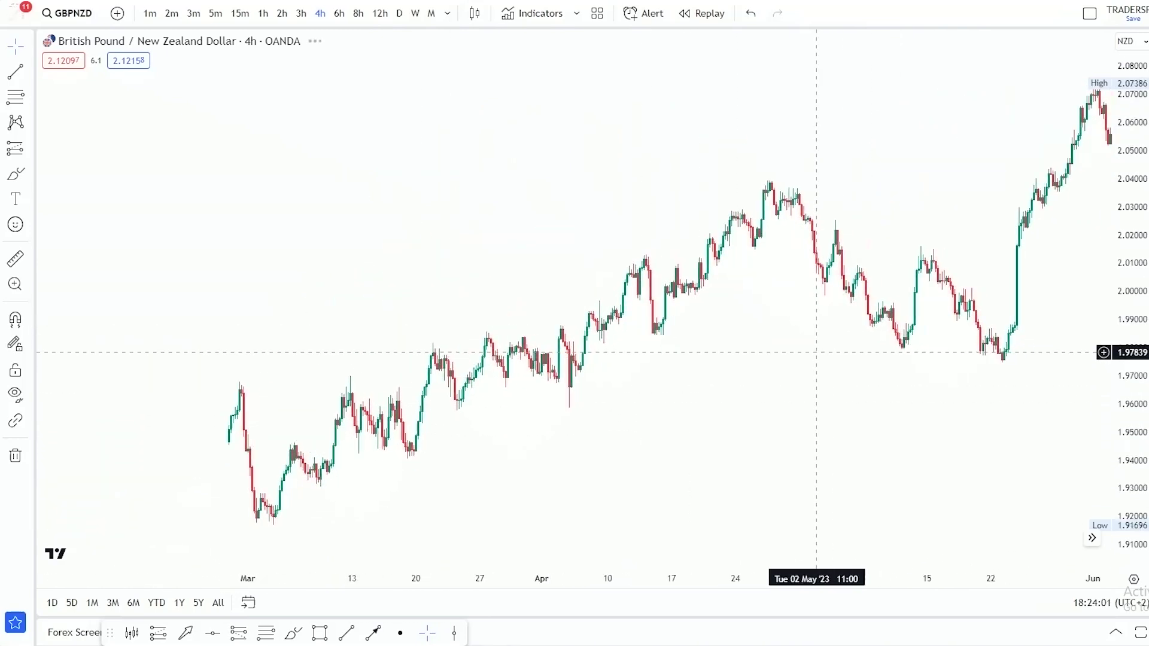
scroll(822, 352, up, 7)
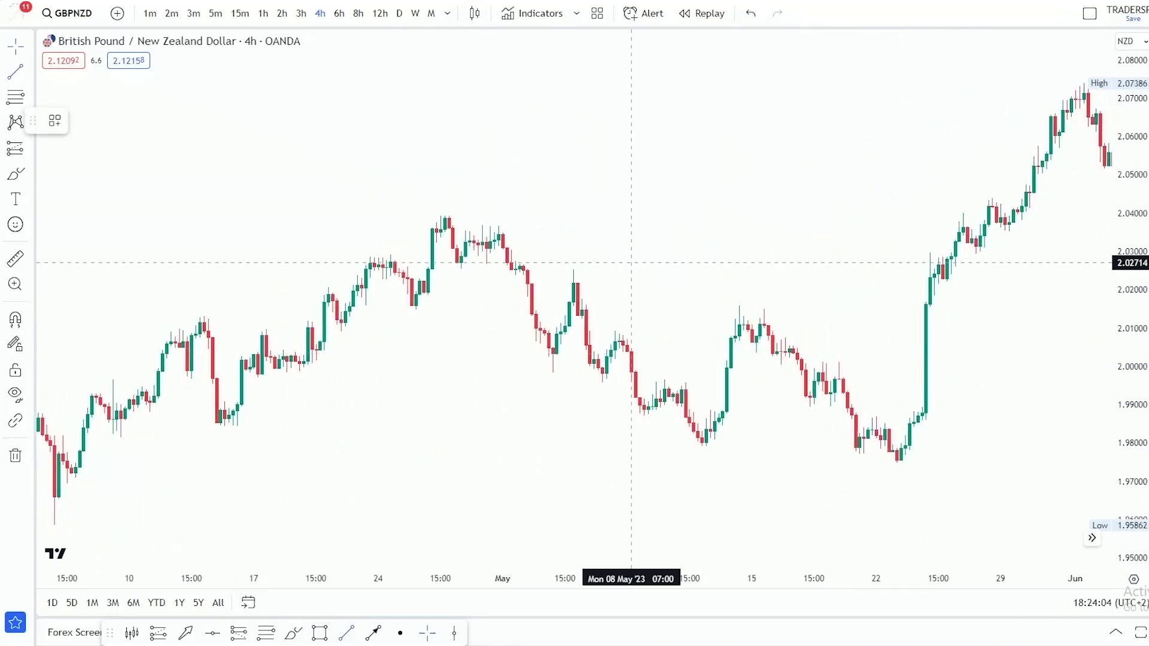
click(573, 270)
click(689, 417)
Draw an ascending trend line on GBPNZD from the 13 February low at about 1.900 across the following lows to about 1.927.
drag(348, 517, 846, 251)
scroll(709, 318, down, 10)
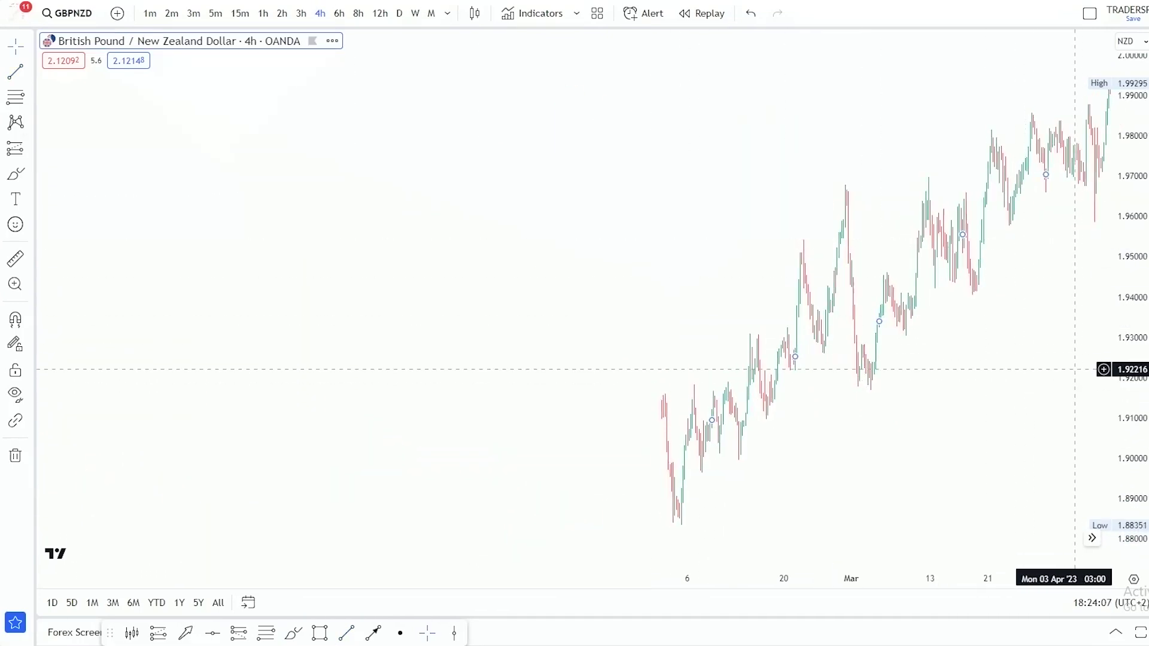
scroll(931, 433, up, 5)
drag(1131, 442, 1131, 380)
drag(688, 474, 856, 342)
scroll(852, 335, up, 6)
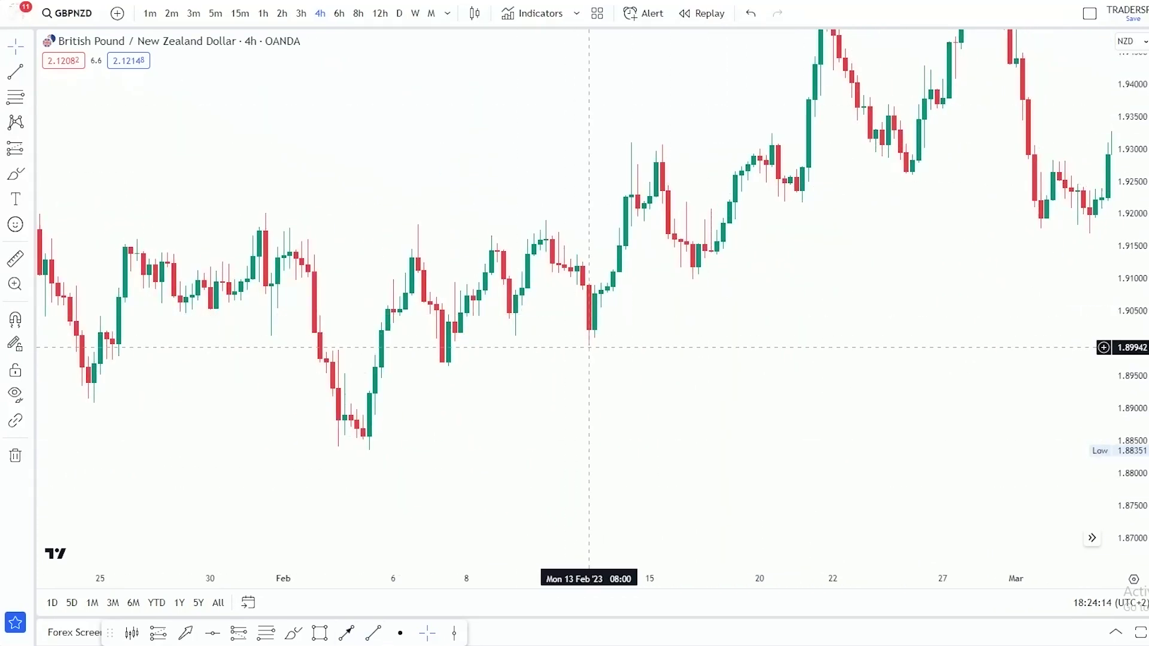
click(374, 632)
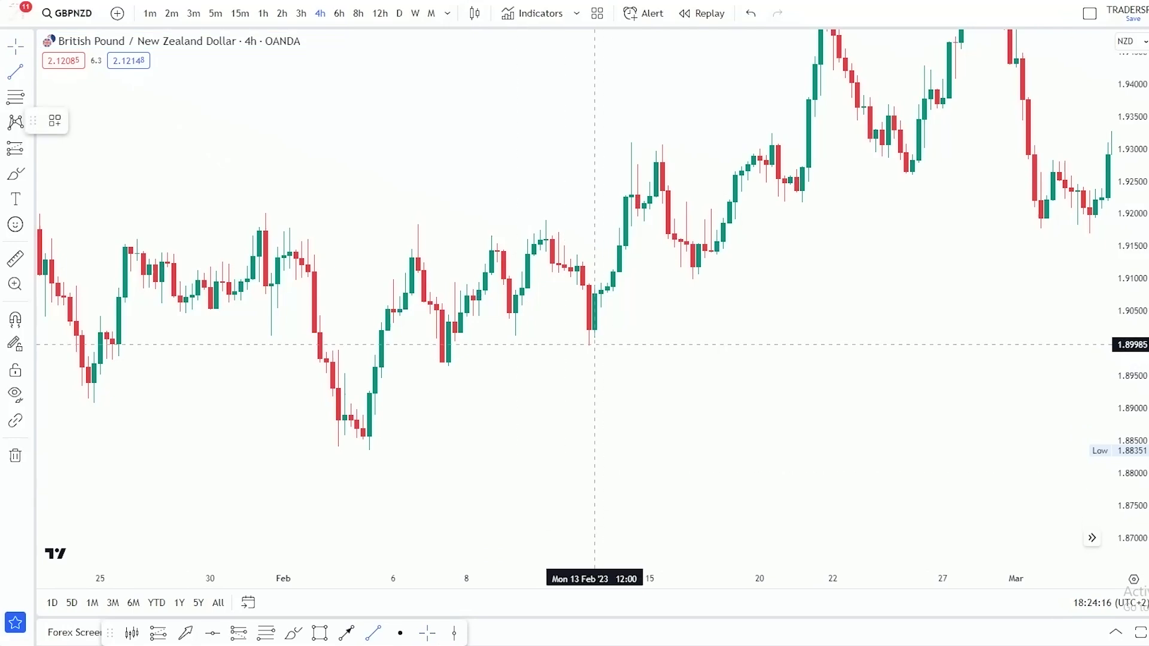
click(594, 344)
click(857, 166)
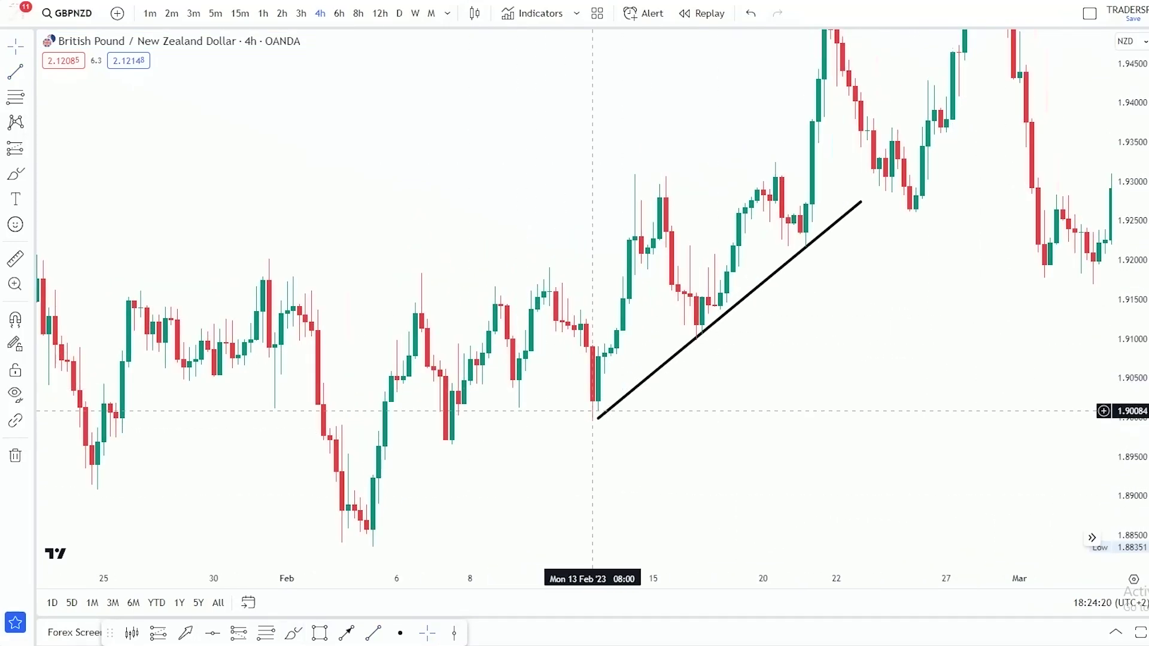
Circle the February trend line's first two lows and the swing high between them with the brush.
click(595, 420)
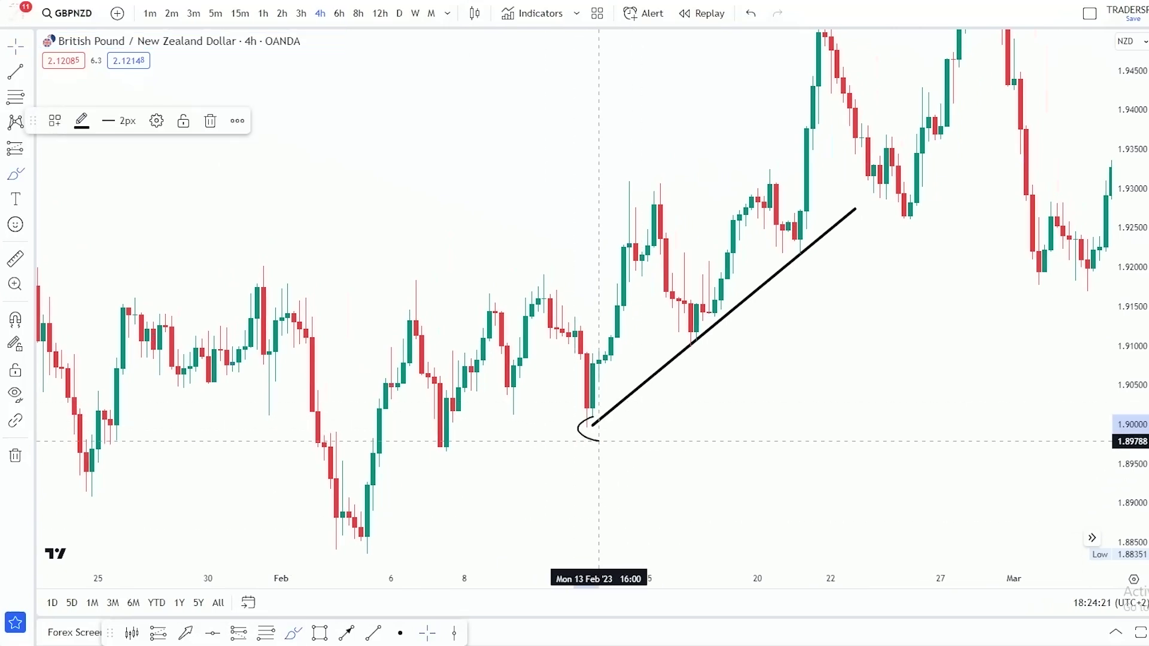
drag(599, 441, 600, 418)
drag(671, 177, 672, 174)
drag(703, 326, 697, 334)
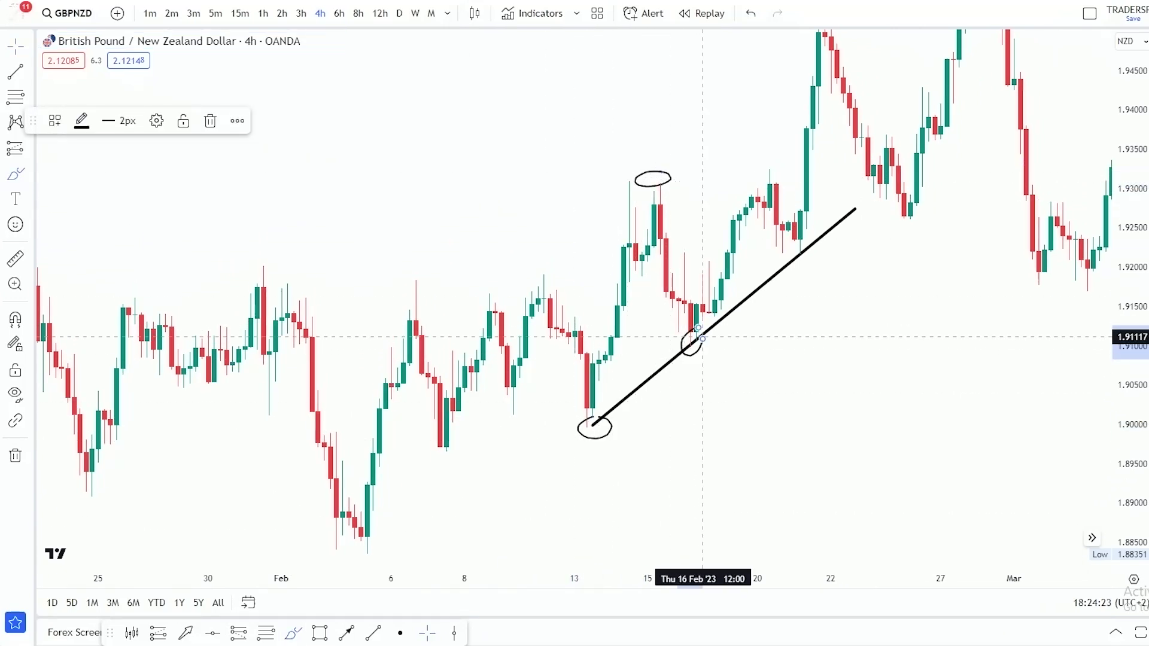
Draw arrows pointing at the February trend line's third touch and at the line just before it.
click(346, 633)
click(830, 297)
click(806, 259)
click(836, 267)
drag(965, 395, 865, 377)
drag(688, 353, 652, 312)
drag(769, 273, 714, 294)
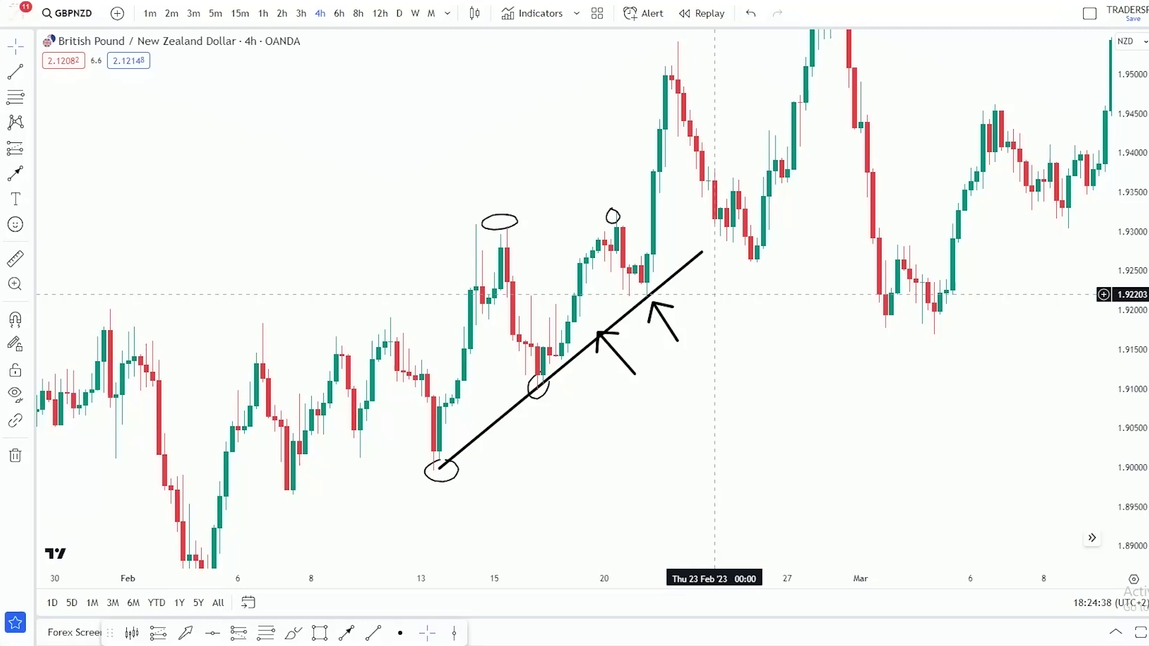
Bring the GBPNZD price action around the early-May descending trend line back into view.
scroll(837, 328, down, 3)
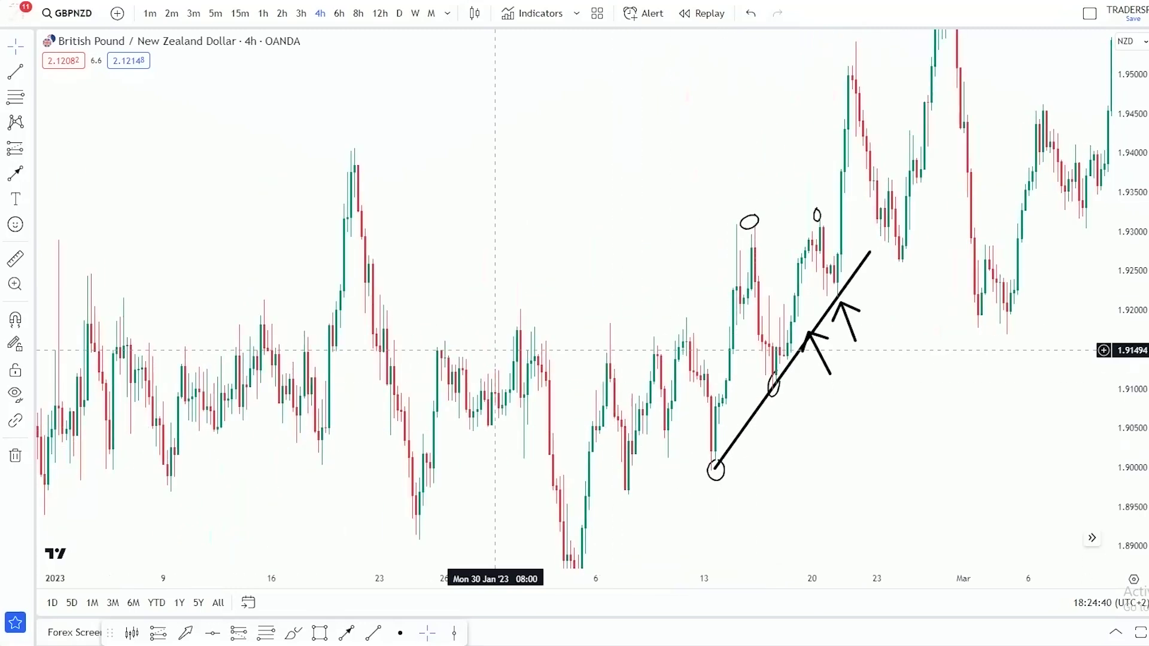
scroll(435, 282, down, 3)
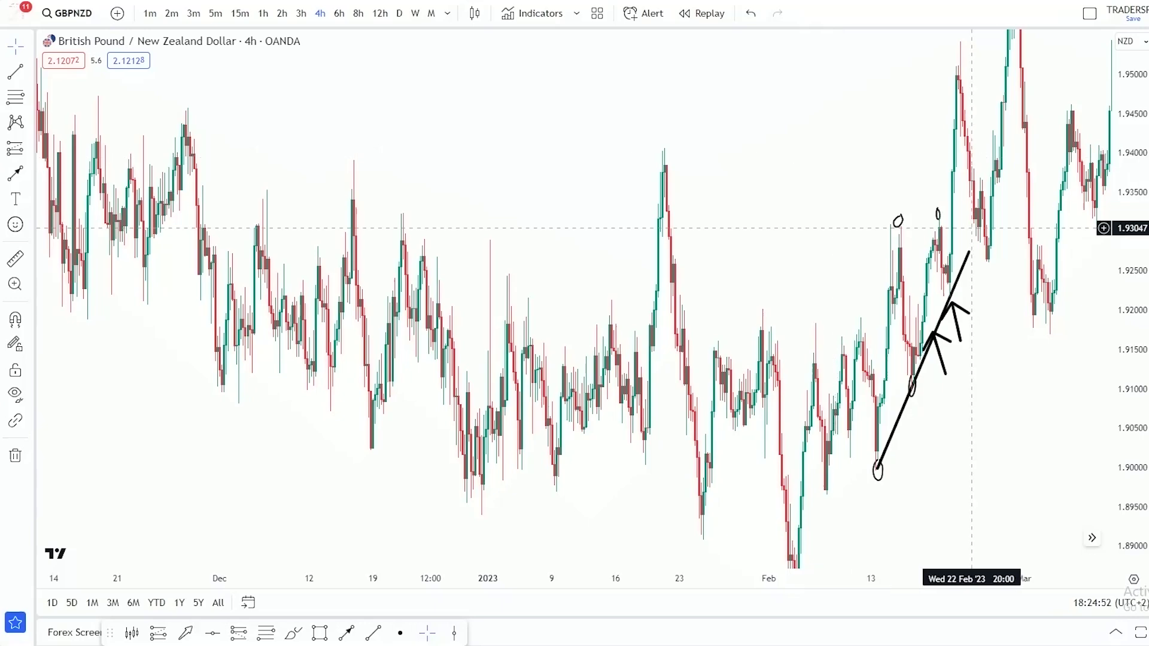
drag(969, 226, 313, 440)
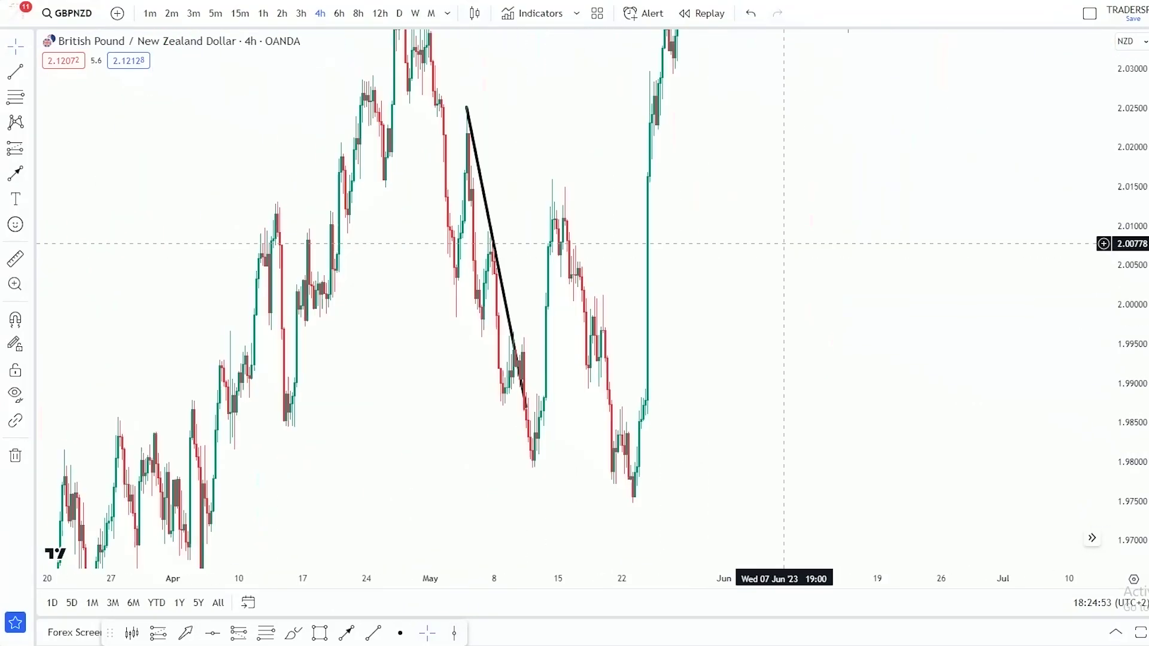